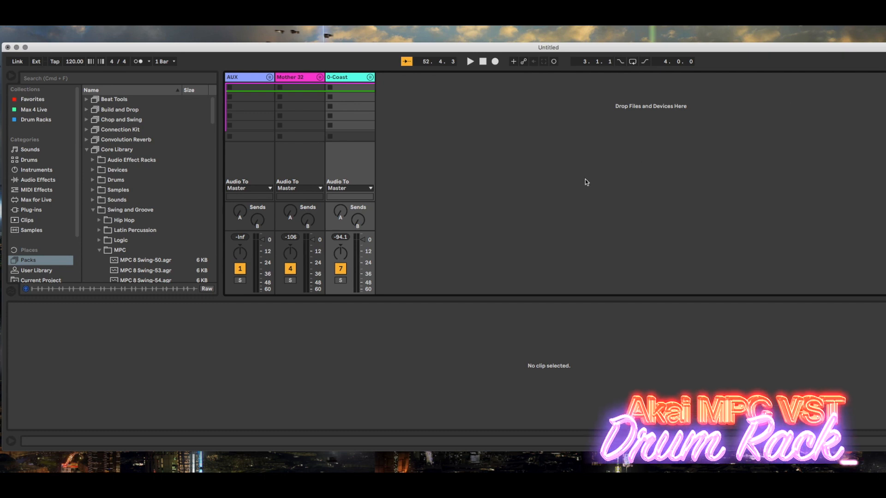
# Step: Load the MPC Drum Rack preset from the Drum Racks collection onto a new track and move its plug-in window aside
pyautogui.click(86, 149)
pyautogui.click(44, 121)
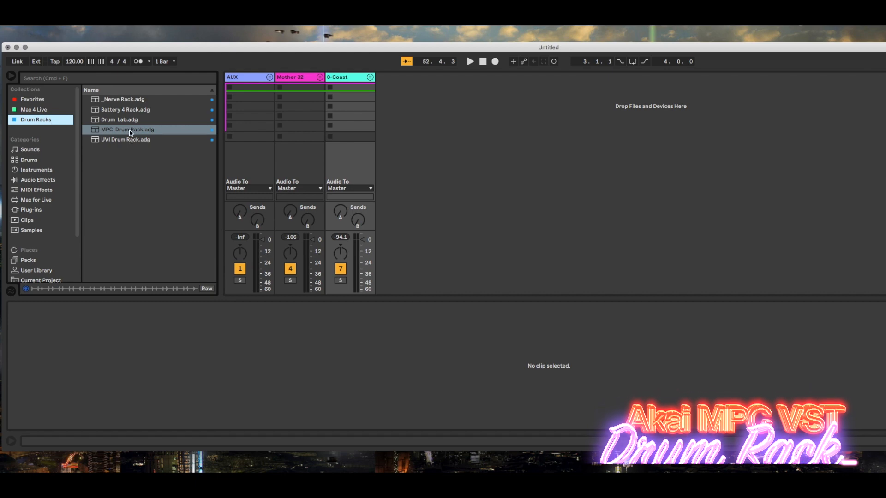
pyautogui.moveTo(130, 132); pyautogui.dragTo(466, 143)
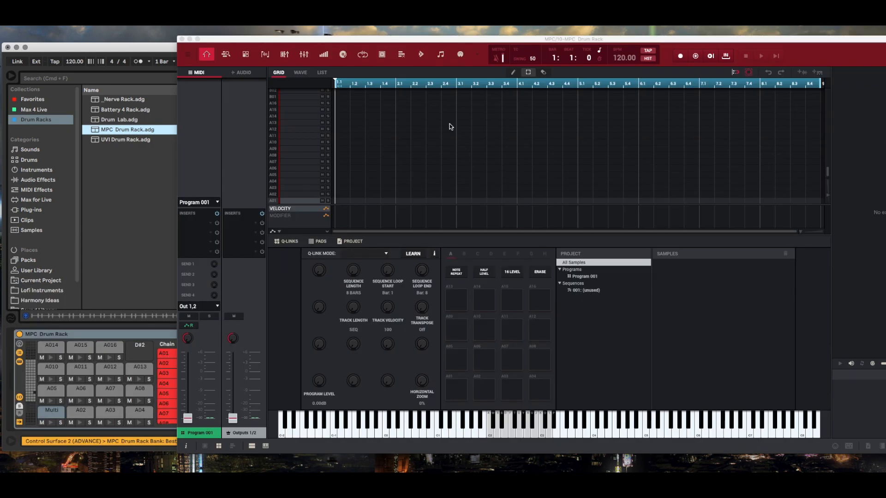
pyautogui.moveTo(408, 43); pyautogui.dragTo(651, 42)
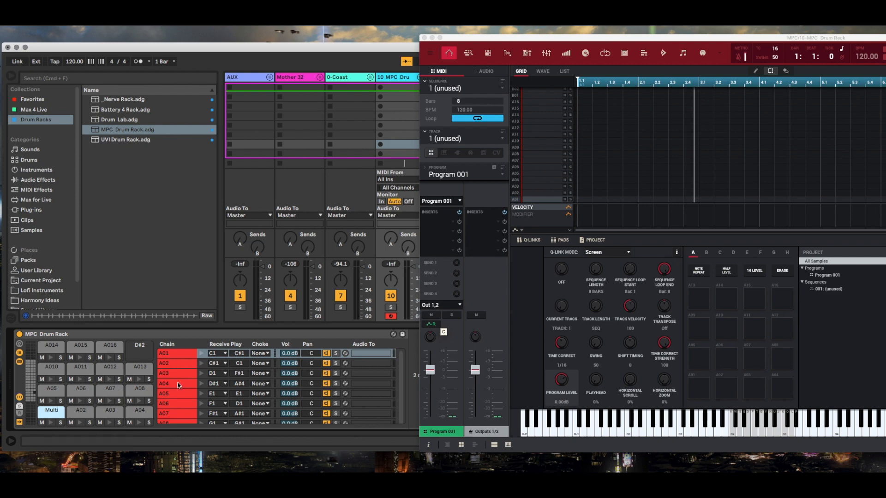
pyautogui.moveTo(476, 36); pyautogui.dragTo(523, 41)
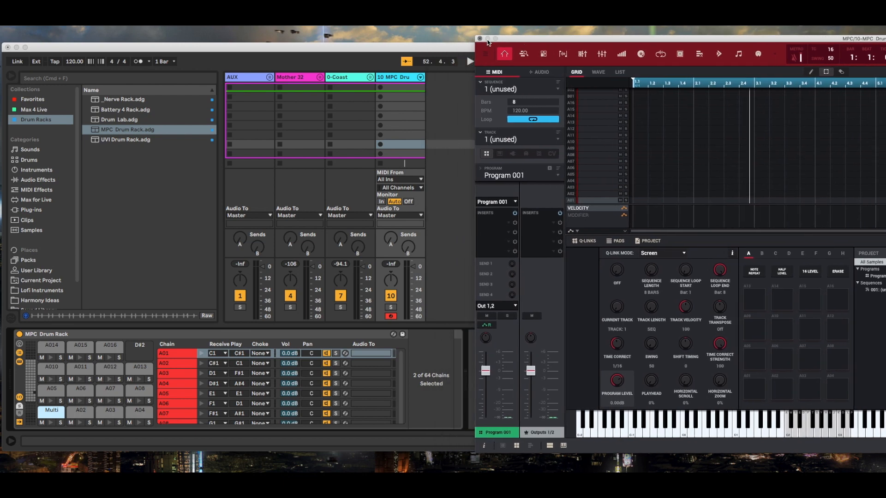
# Step: Close the MPC plug-in window and delete the MPC Drum Rack track
pyautogui.click(480, 38)
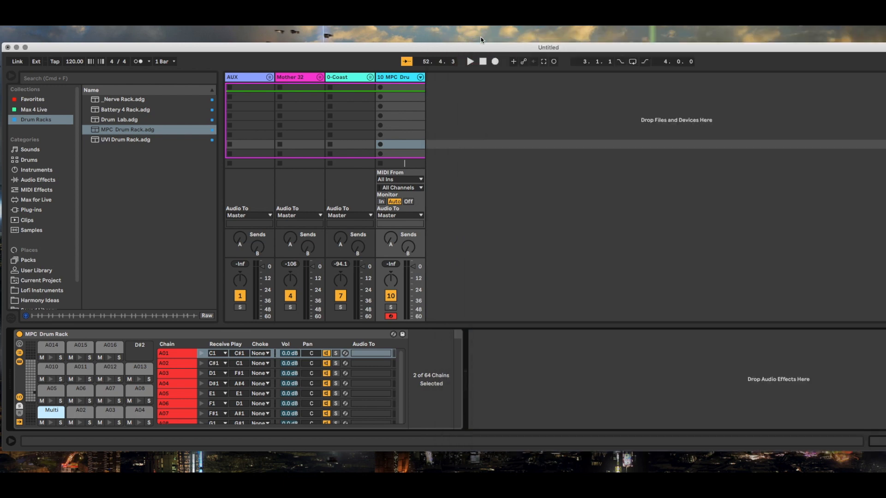
pyautogui.rightClick(397, 78)
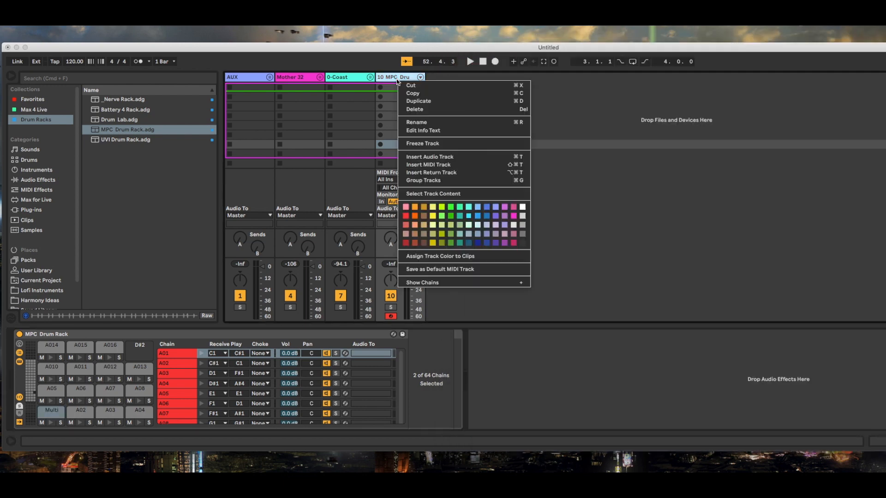
pyautogui.click(415, 109)
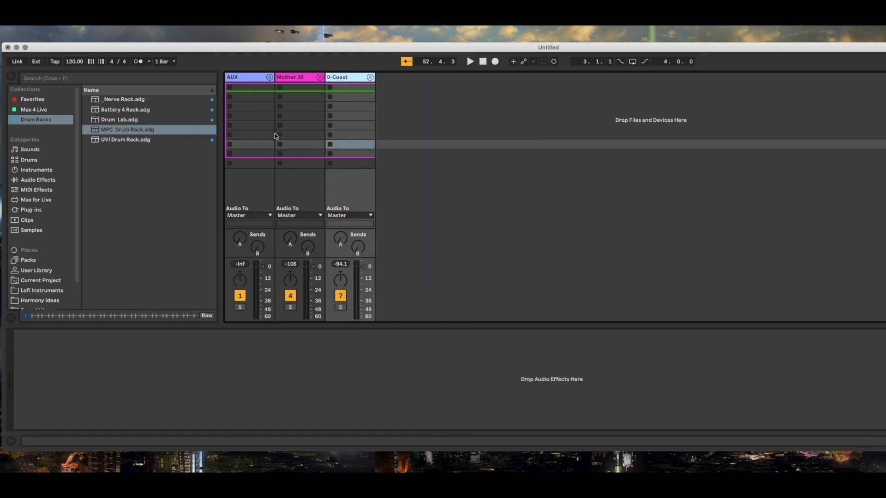
# Step: Insert a new MIDI track after 0-Coast and load an empty Drum Rack instrument onto it
pyautogui.click(28, 171)
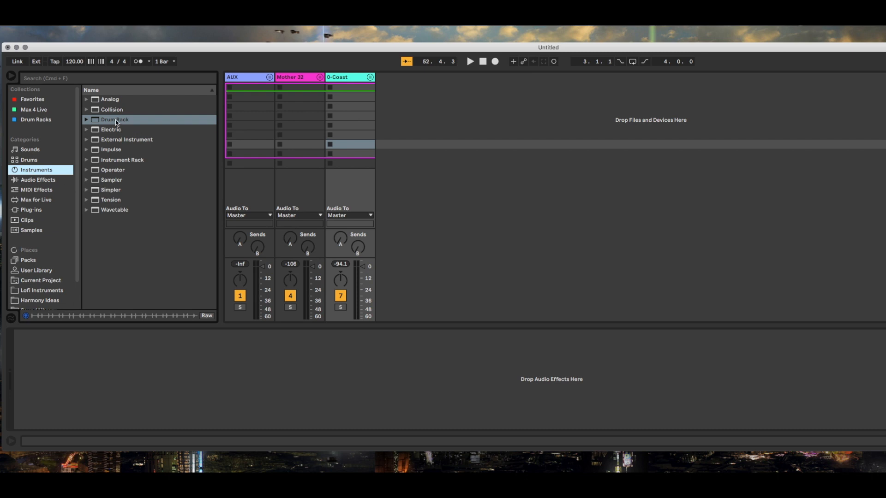
pyautogui.rightClick(395, 95)
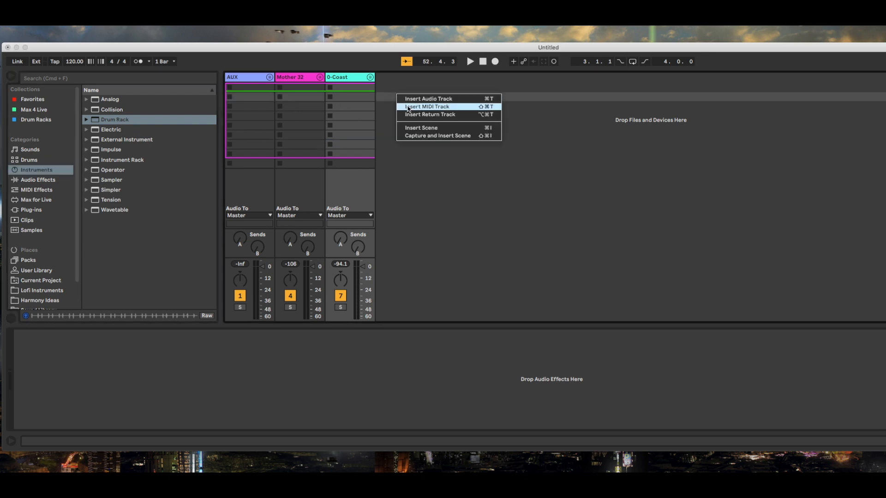
pyautogui.click(408, 108)
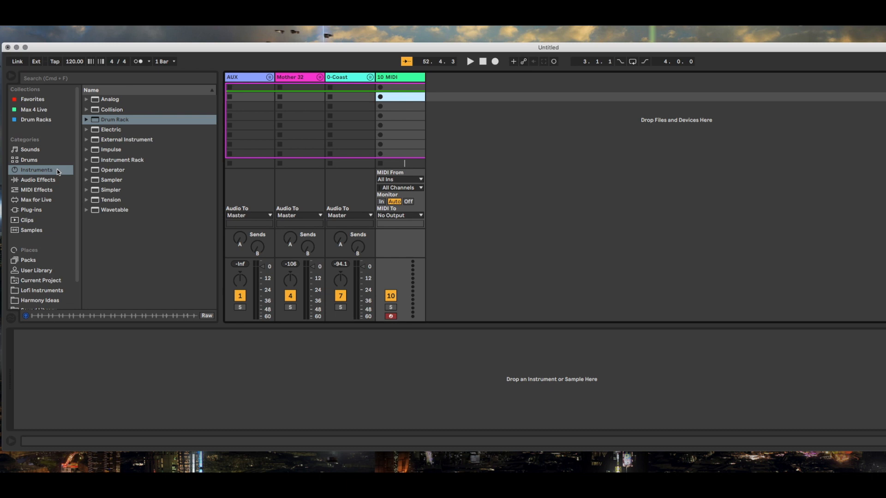
pyautogui.moveTo(123, 121); pyautogui.dragTo(118, 386)
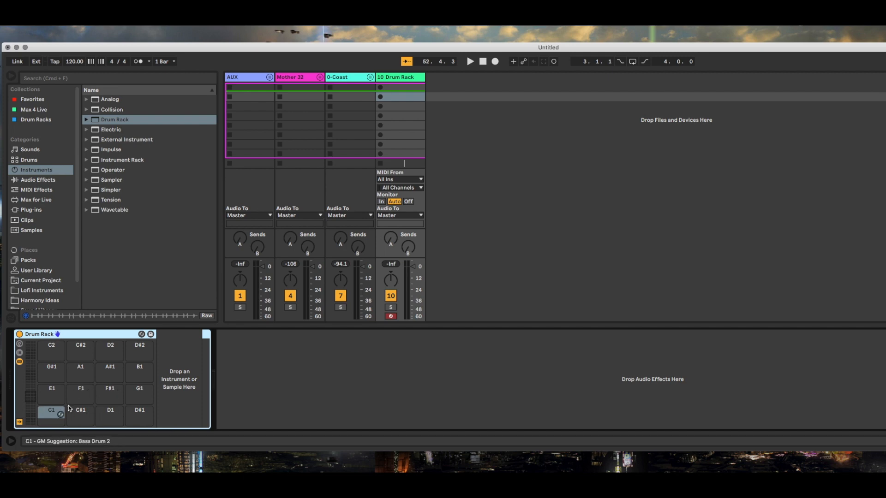
# Step: Load the Akai MPC plug-in onto the Drum Rack's C1 pad and reposition its window
pyautogui.click(30, 209)
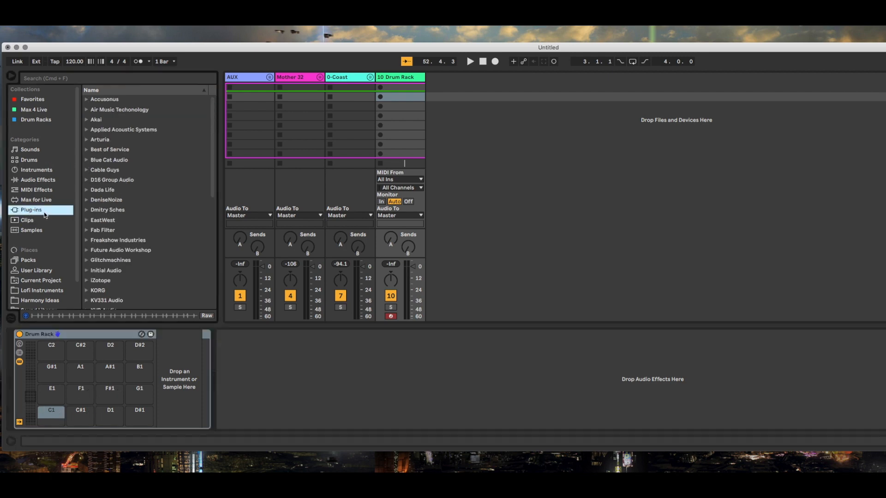
pyautogui.click(87, 120)
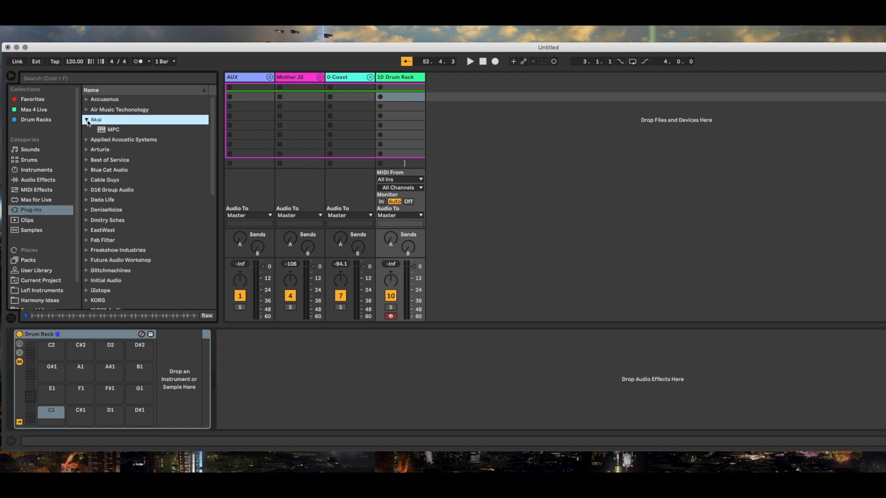
pyautogui.click(113, 129)
pyautogui.moveTo(110, 129); pyautogui.dragTo(52, 411)
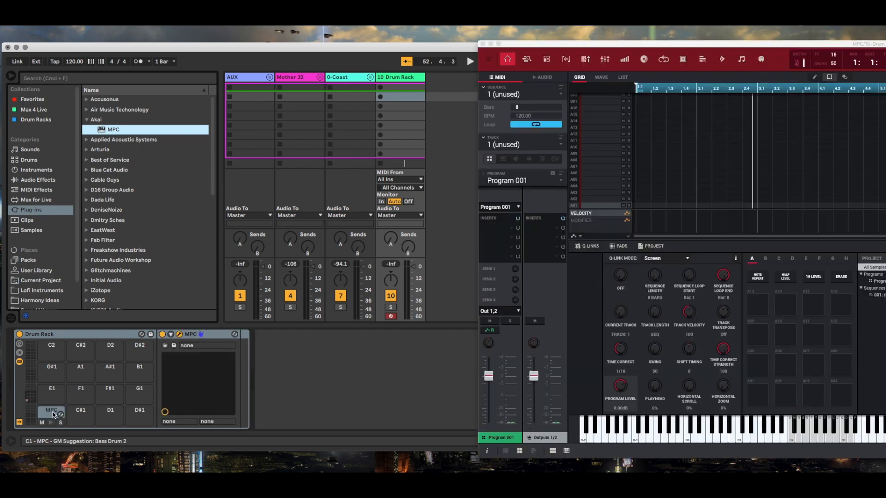
pyautogui.moveTo(635, 46); pyautogui.dragTo(478, 43)
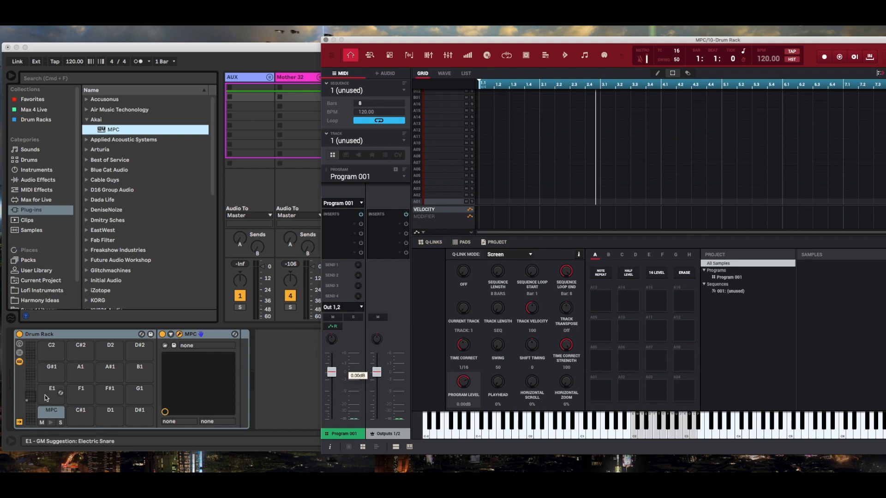
# Step: Show the Drum Rack's chain list with its input/output section, clear the plug-in window away, and select the MPC chain
pyautogui.click(20, 356)
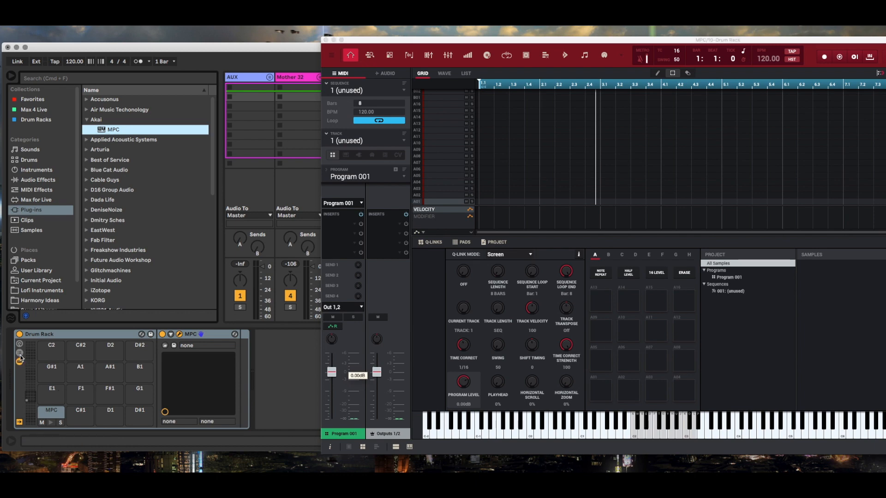
pyautogui.click(20, 355)
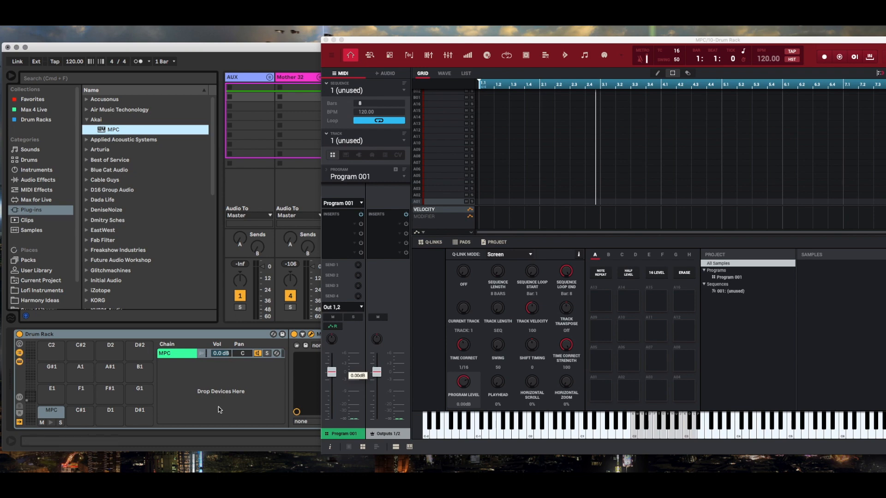
pyautogui.click(20, 398)
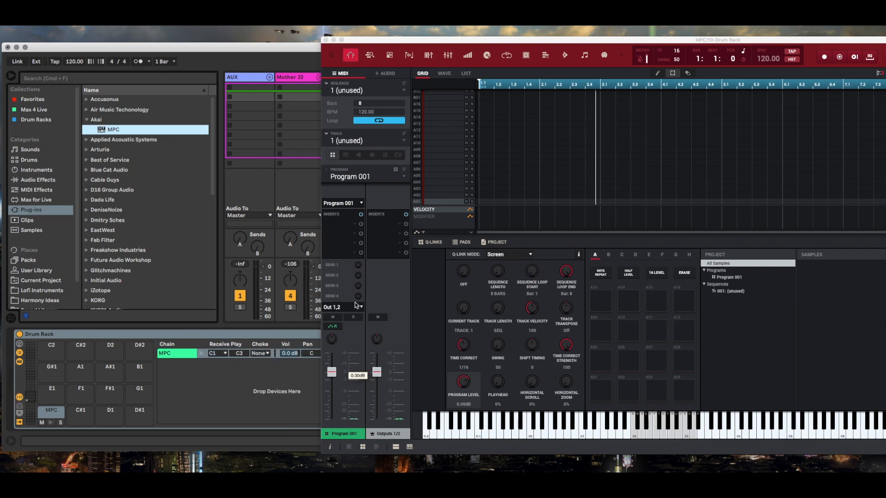
pyautogui.click(431, 50)
pyautogui.moveTo(429, 45); pyautogui.dragTo(640, 34)
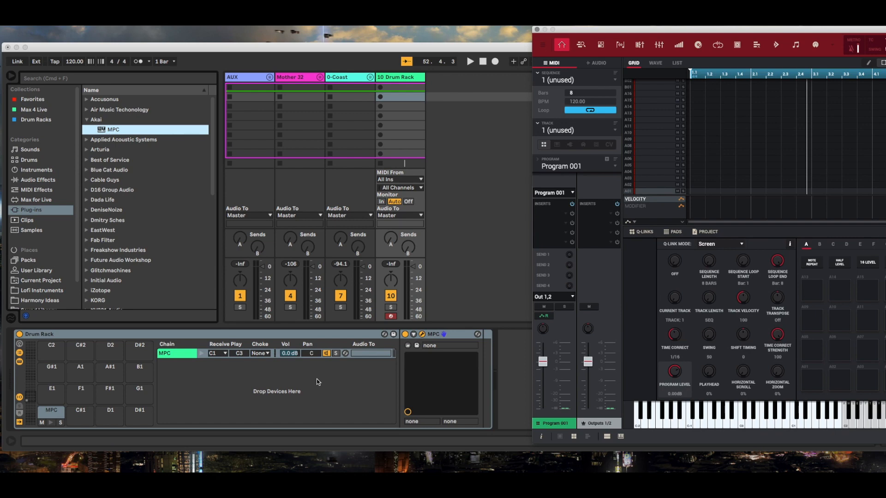
pyautogui.click(362, 354)
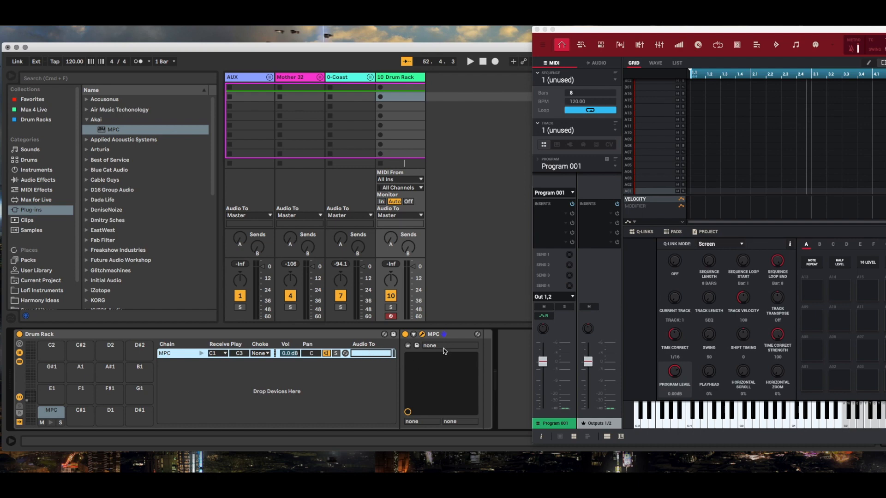
# Step: Create two additional empty chains below the MPC chain on the C1 pad
pyautogui.rightClick(188, 364)
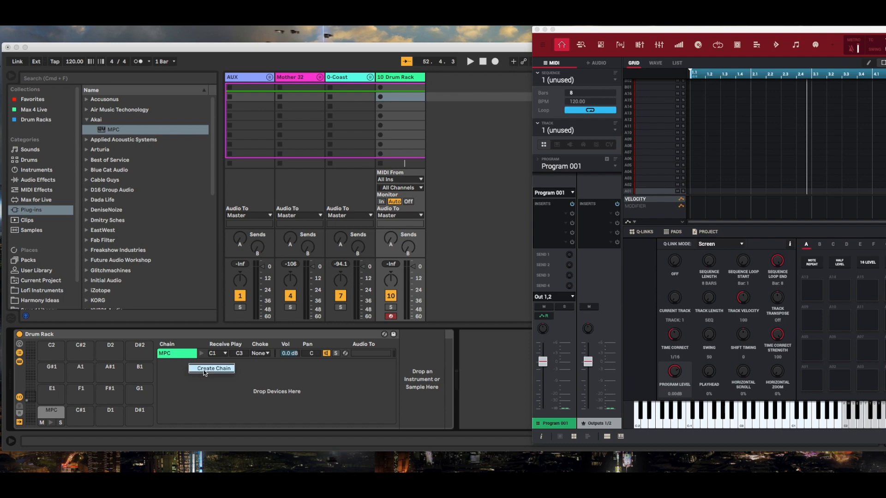
pyautogui.click(203, 370)
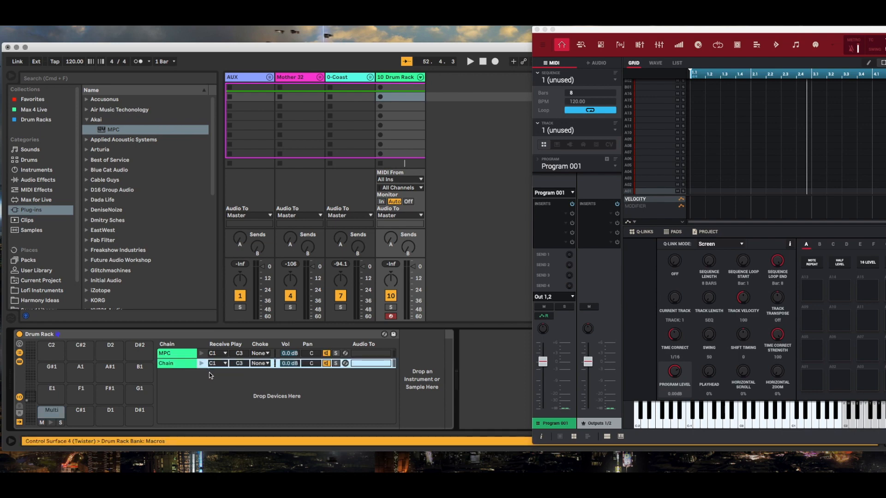
pyautogui.rightClick(209, 372)
pyautogui.click(217, 379)
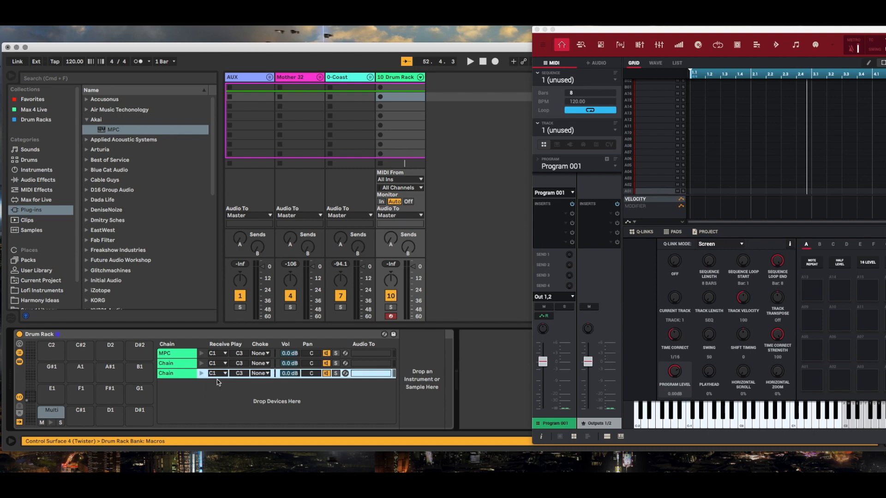
pyautogui.click(187, 363)
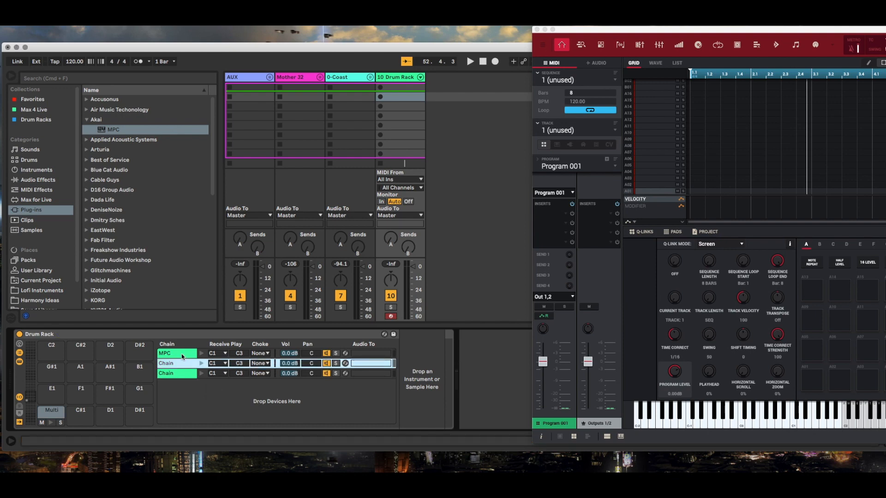
pyautogui.click(182, 354)
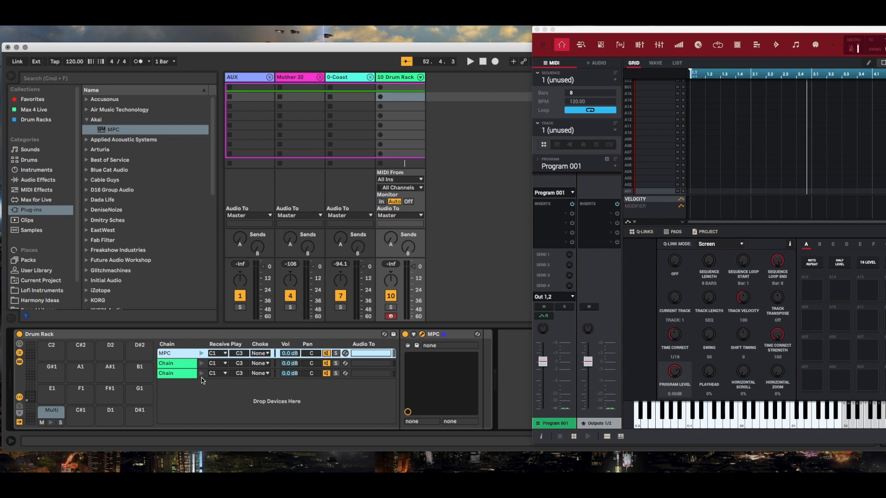
pyautogui.click(183, 367)
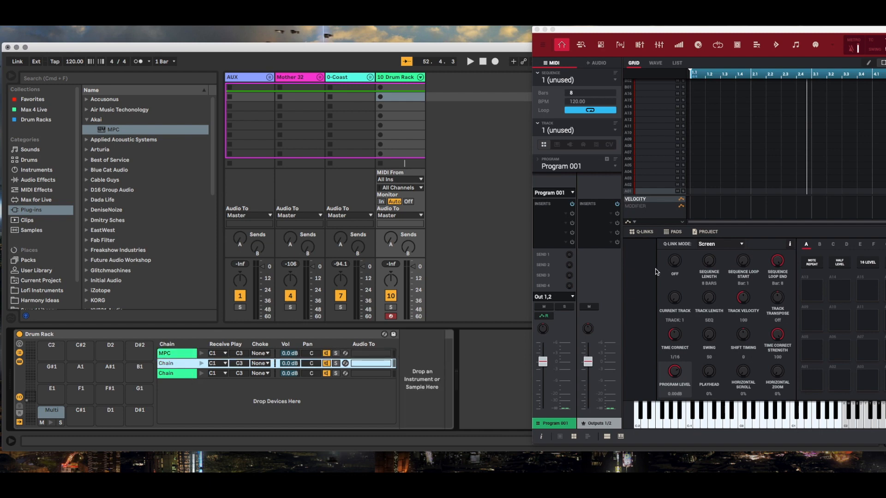
# Step: Open the MPC program's Note Mapping and move the plug-in window so the pad-to-note table can be read
pyautogui.click(545, 45)
pyautogui.click(545, 44)
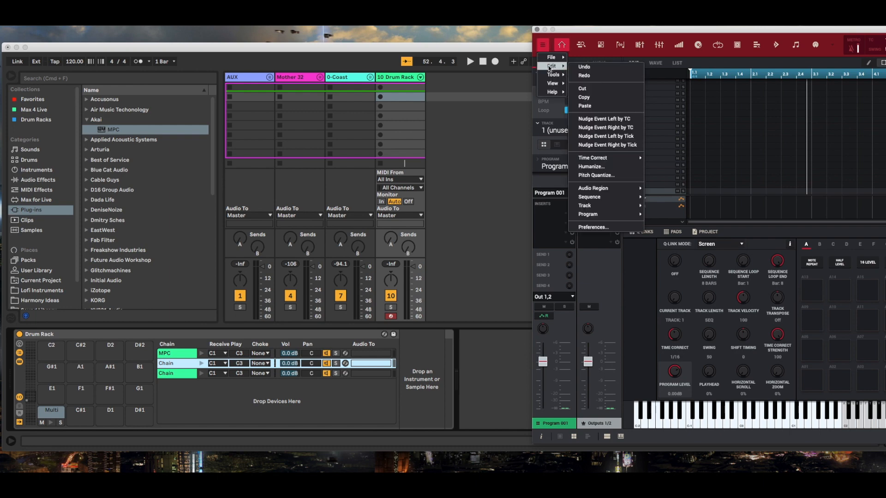
pyautogui.moveTo(551, 70)
pyautogui.moveTo(602, 198)
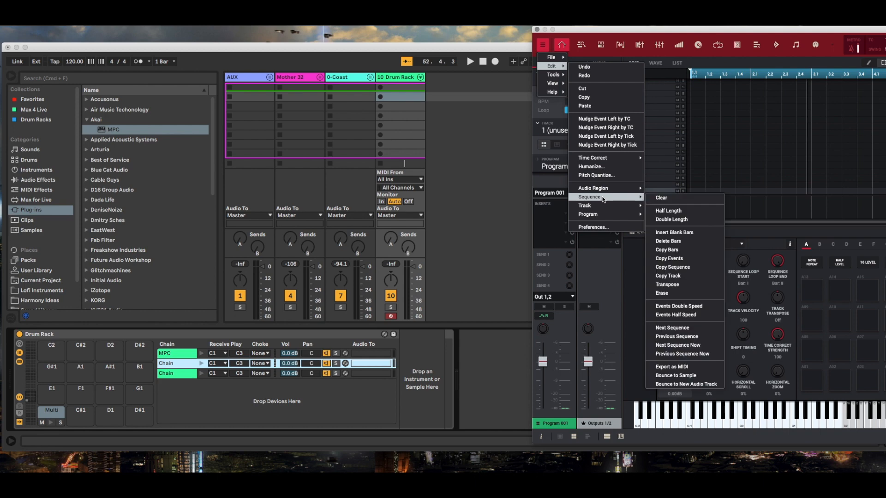
pyautogui.moveTo(600, 215)
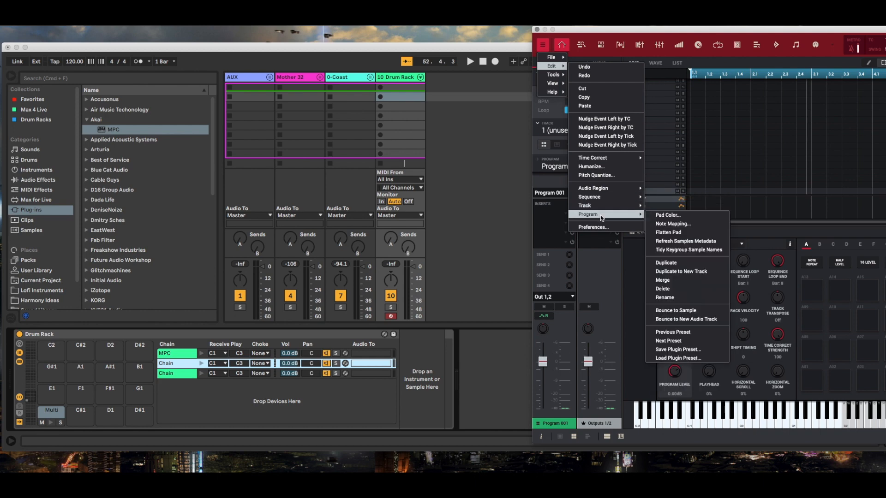
pyautogui.click(666, 225)
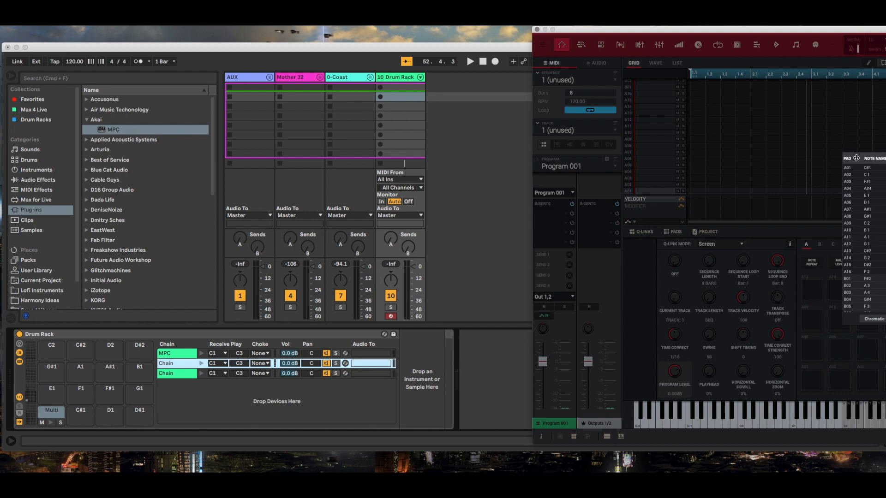
pyautogui.moveTo(851, 34); pyautogui.dragTo(727, 34)
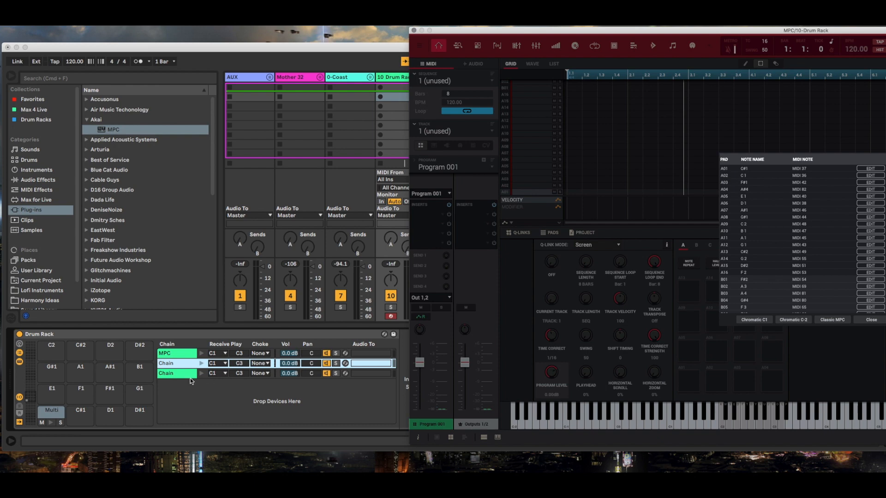
# Step: Set the MPC chain on the C1 pad to play note C#1
pyautogui.click(124, 356)
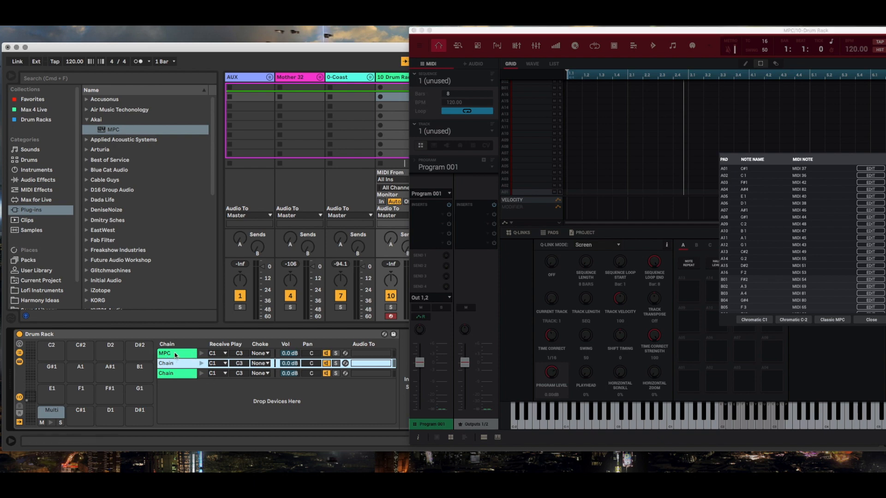
pyautogui.click(174, 353)
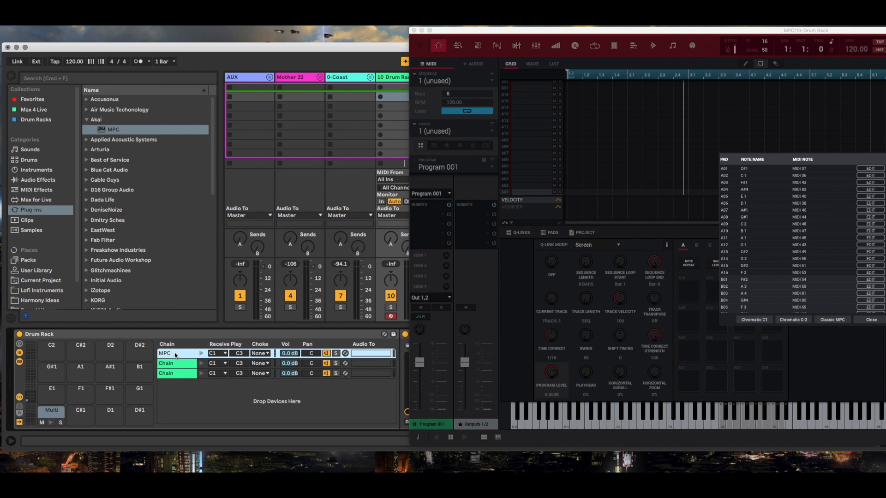
pyautogui.press('super+a')
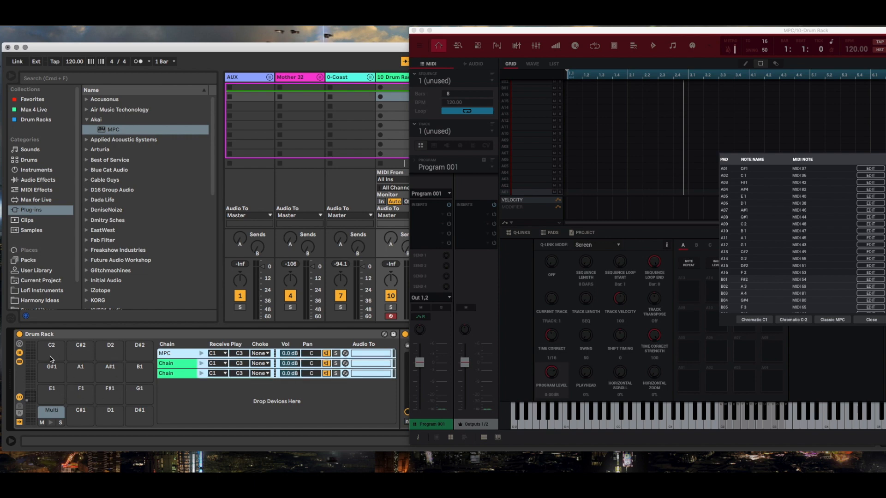
pyautogui.click(52, 412)
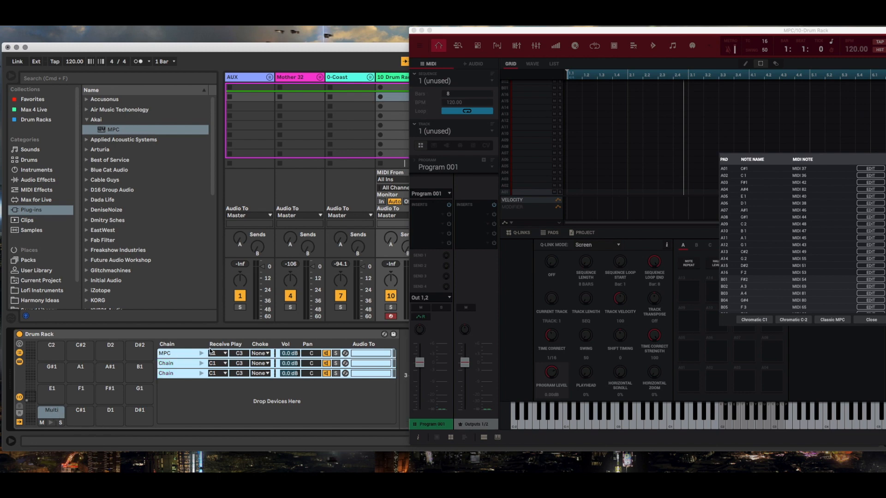
pyautogui.click(183, 355)
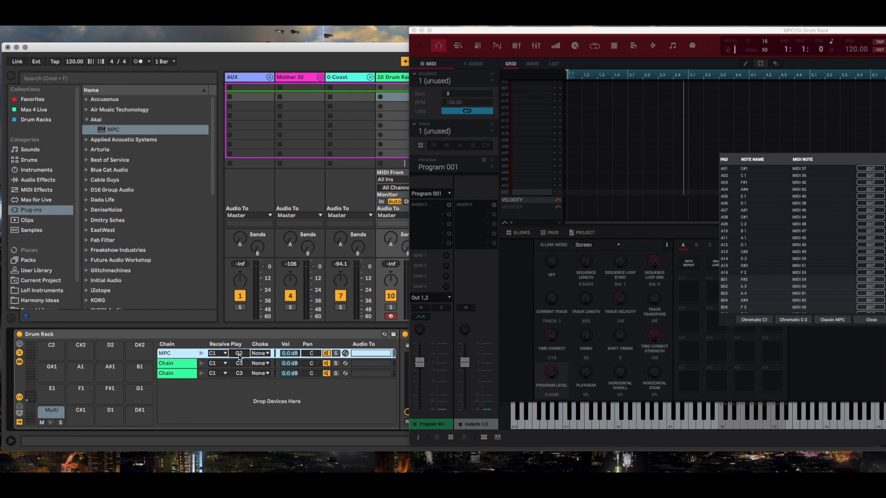
pyautogui.moveTo(239, 356); pyautogui.dragTo(239, 358)
pyautogui.press('Down')
pyautogui.press('Down')
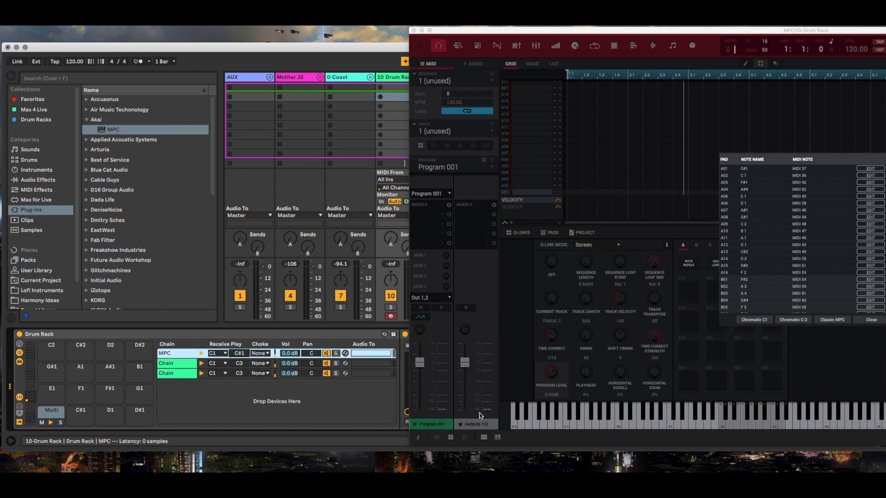
pyautogui.press('super+a')
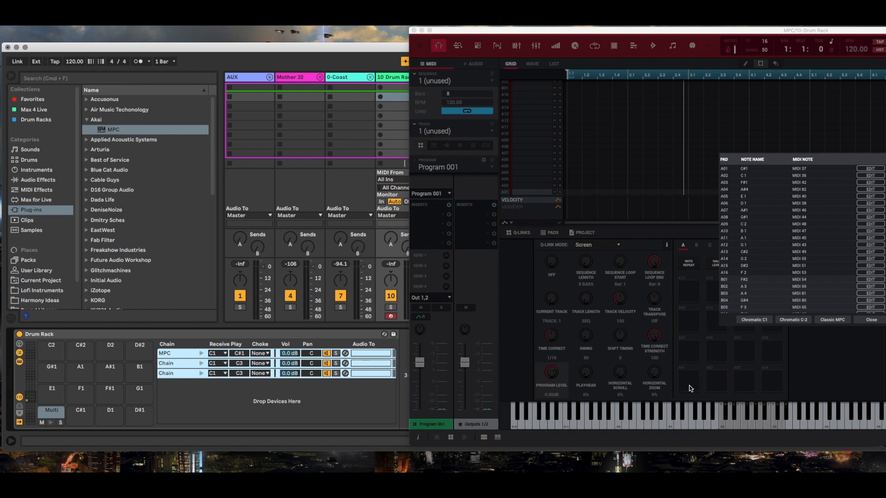
pyautogui.click(176, 364)
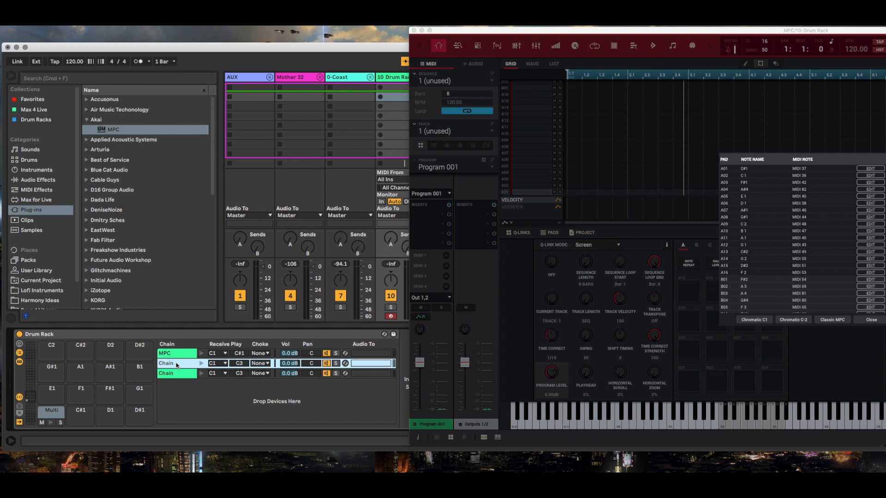
pyautogui.keyDown('shift'); pyautogui.click(175, 373); pyautogui.keyUp('shift')
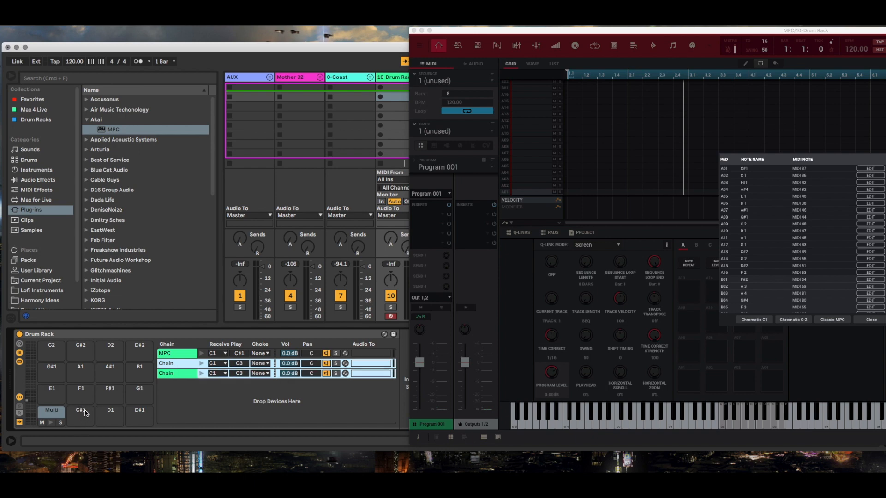
pyautogui.click(275, 364)
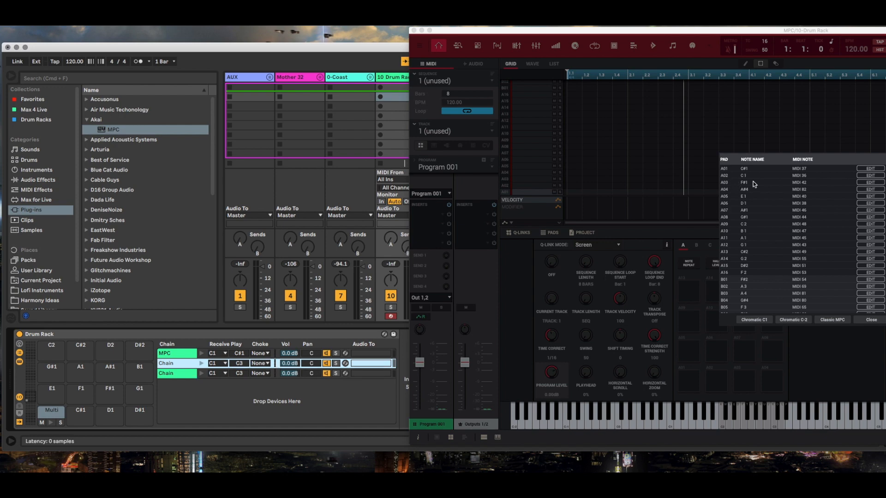
pyautogui.click(225, 363)
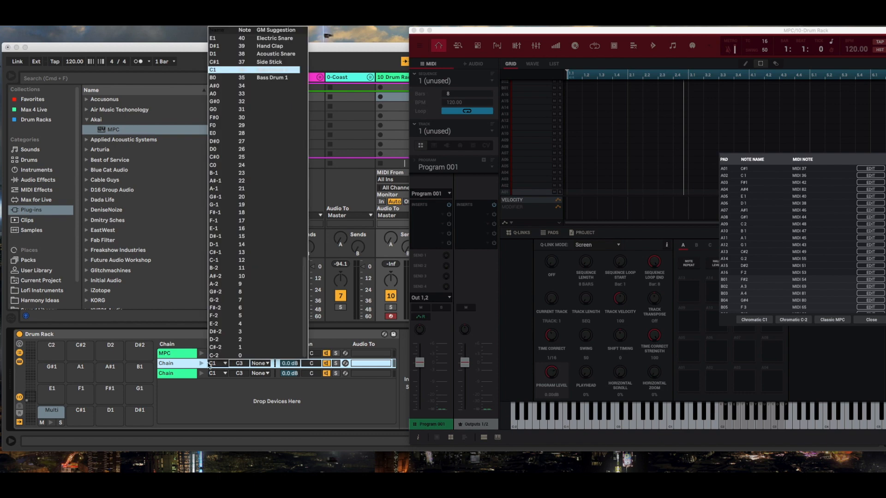
pyautogui.click(186, 367)
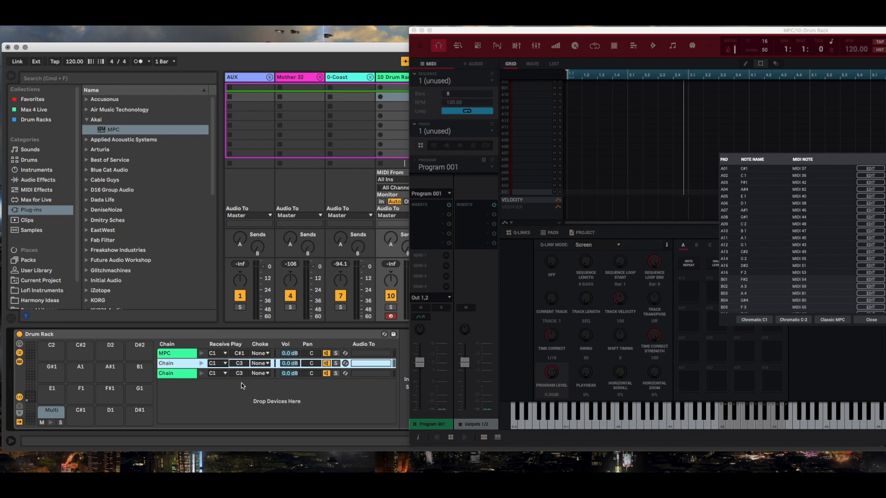
# Step: Make the second chain receive C#1 and play C1
pyautogui.click(226, 366)
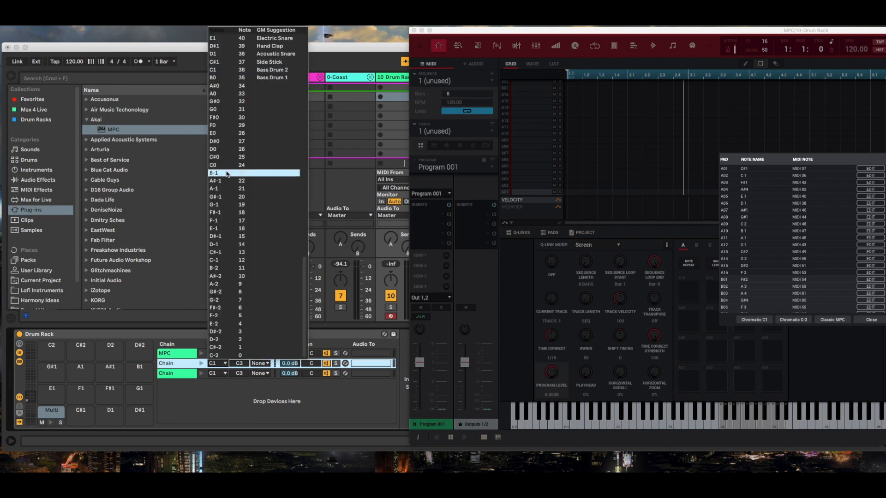
pyautogui.click(213, 62)
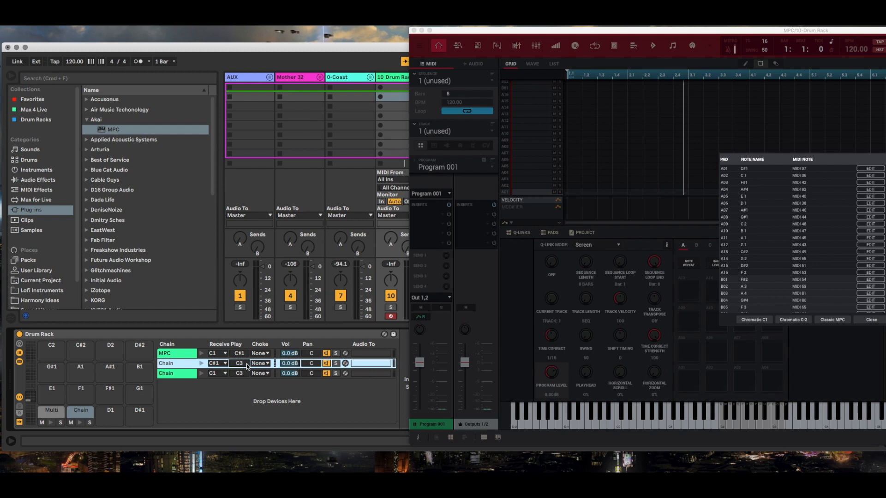
pyautogui.moveTo(244, 366); pyautogui.dragTo(244, 366)
# Step: Make the third chain receive D1 and play F#1
pyautogui.click(186, 377)
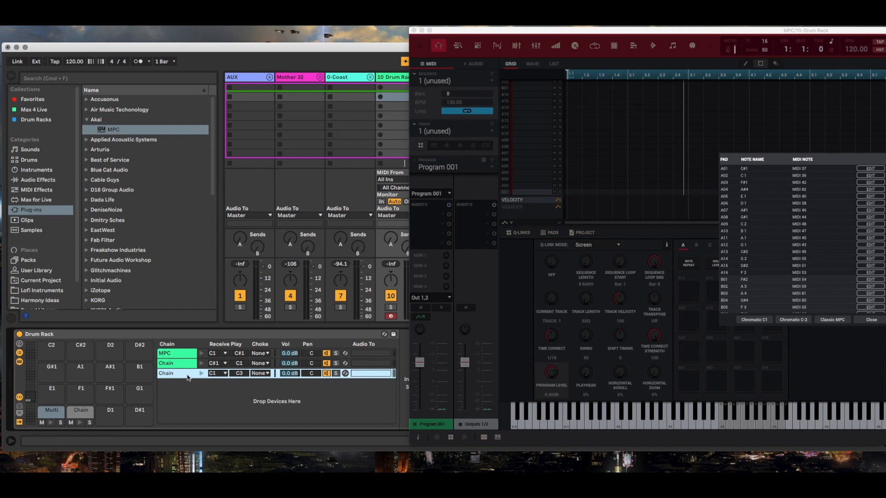
pyautogui.click(225, 373)
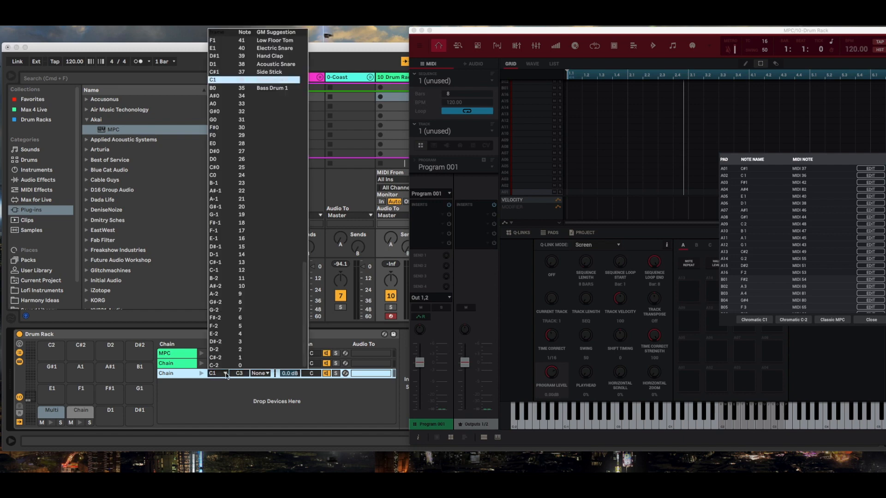
pyautogui.click(235, 65)
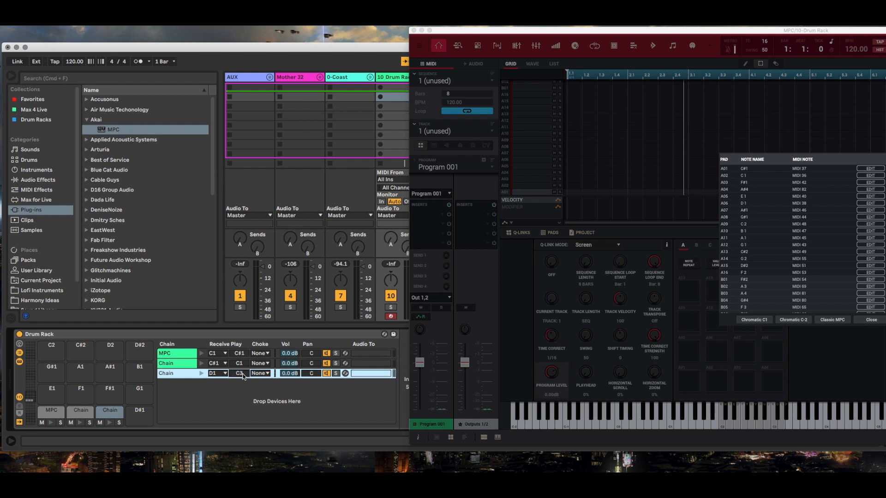
pyautogui.scroll(3, 243, 377)
pyautogui.scroll(-10, 243, 376)
pyautogui.scroll(1, 244, 376)
pyautogui.click(174, 365)
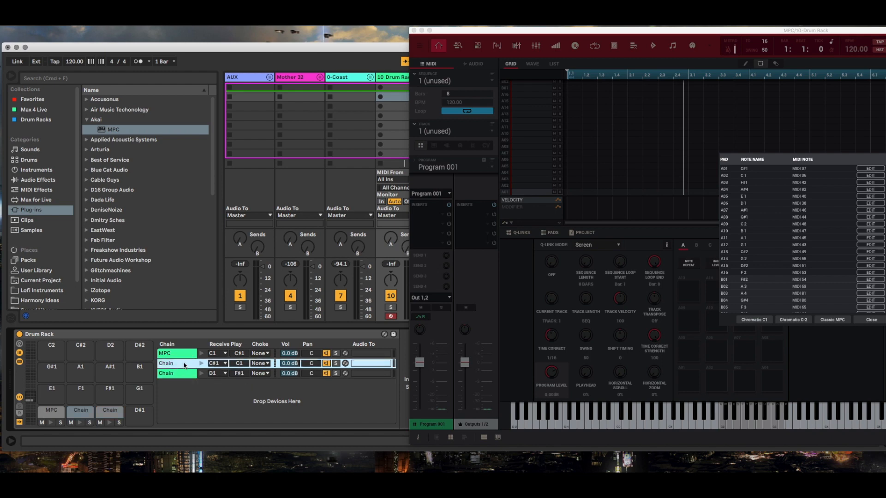
pyautogui.keyDown('shift'); pyautogui.click(179, 353); pyautogui.keyUp('shift')
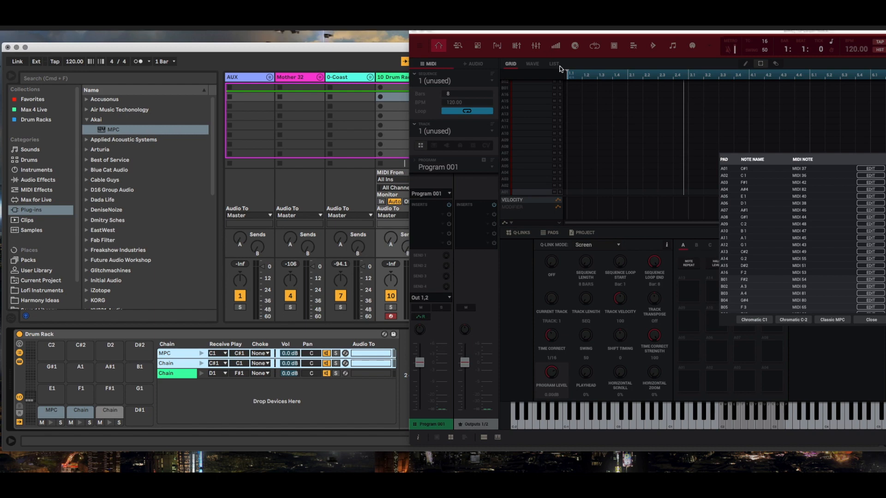
pyautogui.moveTo(559, 32); pyautogui.dragTo(713, 28)
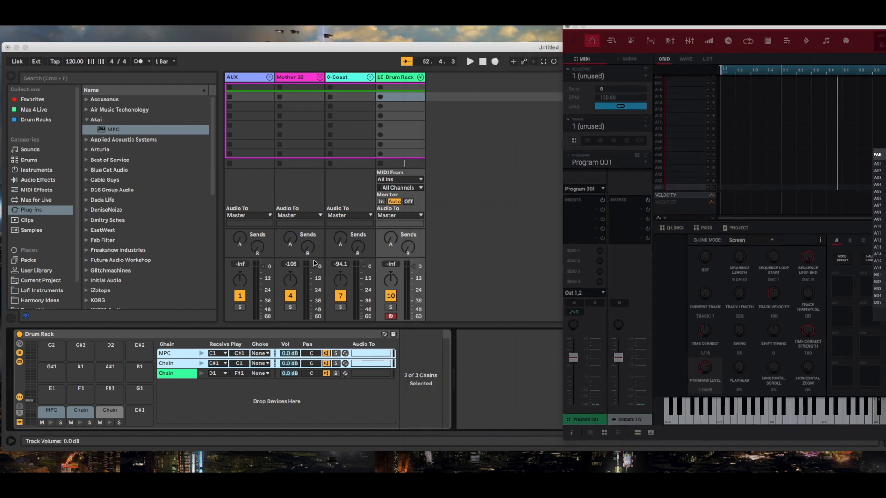
# Step: Rename the MPC chain as A01
pyautogui.click(183, 358)
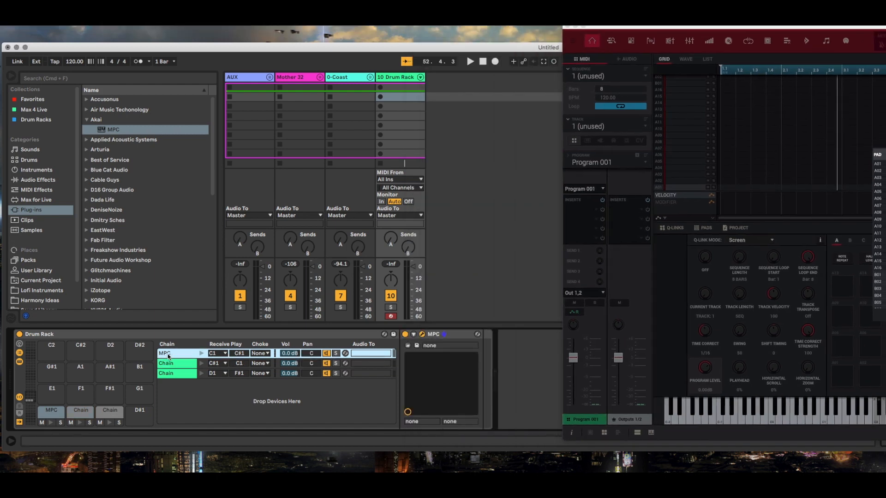
pyautogui.rightClick(169, 356)
pyautogui.click(199, 256)
pyautogui.write('A01')
pyautogui.press('Return')
# Step: Rename the second chain, on the C#1 pad, as A02
pyautogui.click(173, 364)
pyautogui.rightClick(173, 364)
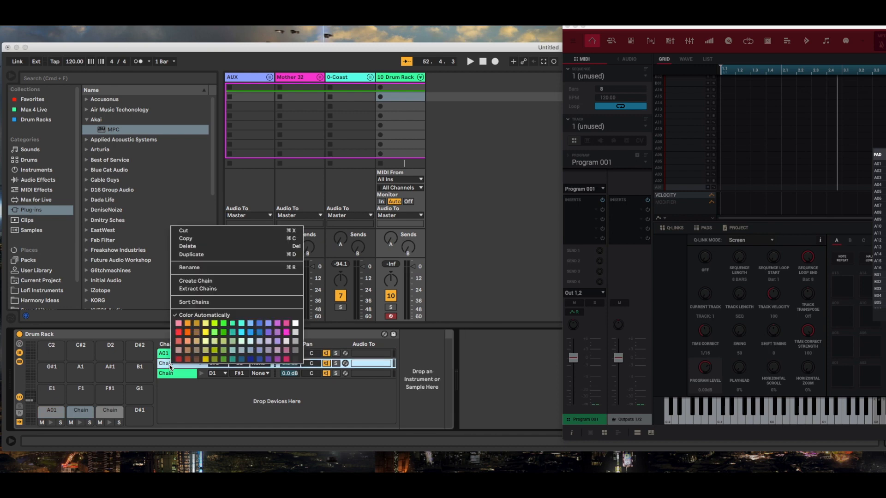
pyautogui.click(192, 268)
pyautogui.write('A02')
pyautogui.press('Return')
# Step: Rename the third chain, on the D1 pad, as A03
pyautogui.click(175, 373)
pyautogui.rightClick(175, 373)
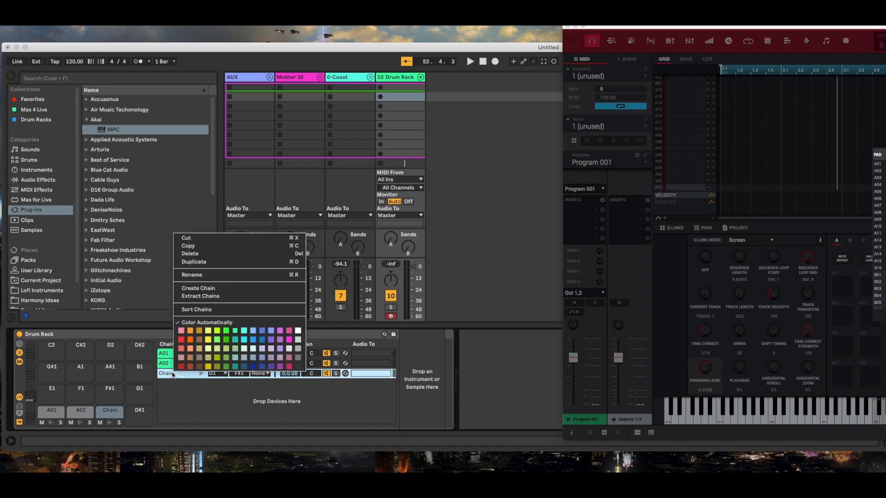
pyautogui.click(191, 276)
pyautogui.write('A03')
pyautogui.press('Return')
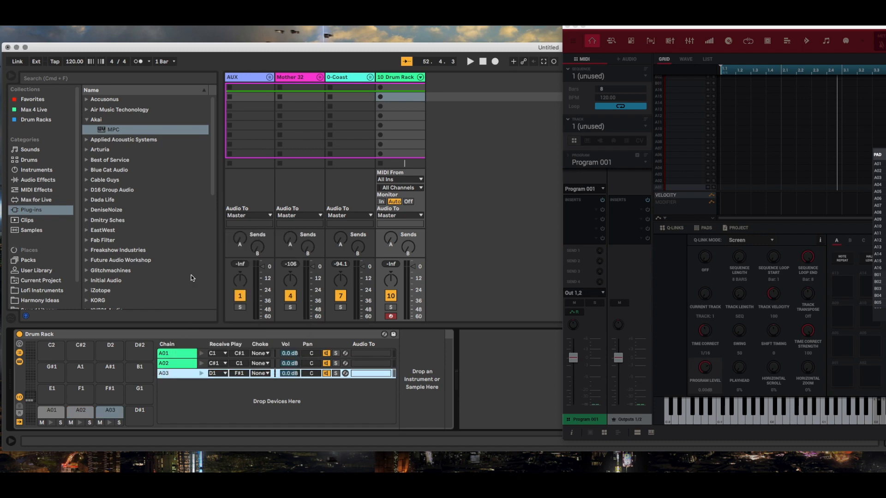
# Step: Compare the devices held by chain A01 with those of chain A02
pyautogui.click(181, 354)
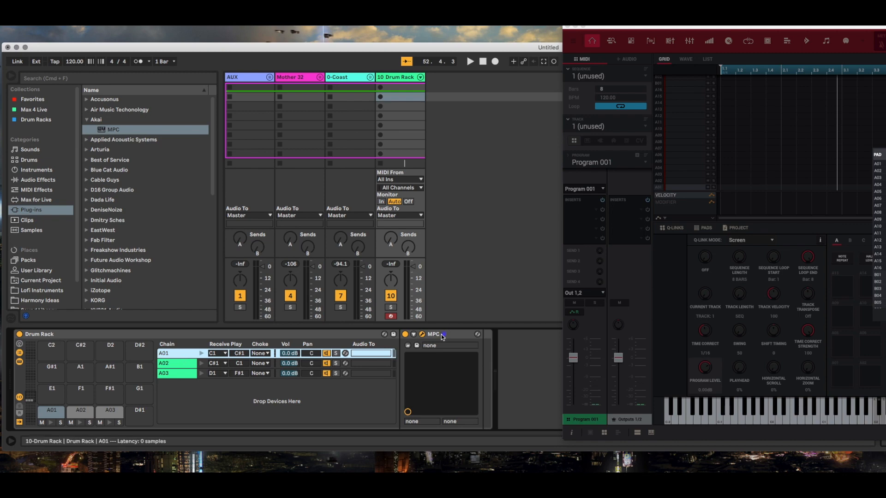
pyautogui.click(181, 364)
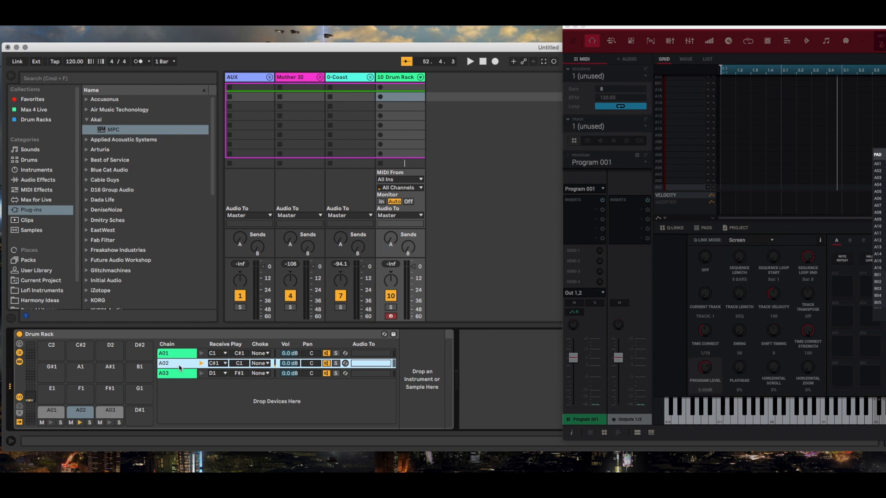
pyautogui.doubleClick(179, 365)
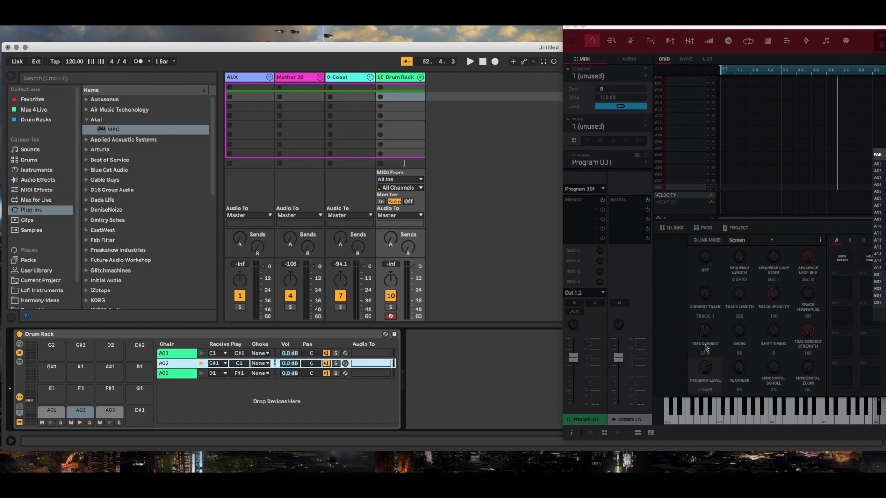
# Step: Show the Instruments category in the browser, select chain A02 and move the MPC plug-in window out of the way
pyautogui.moveTo(829, 27); pyautogui.dragTo(788, 26)
pyautogui.click(120, 170)
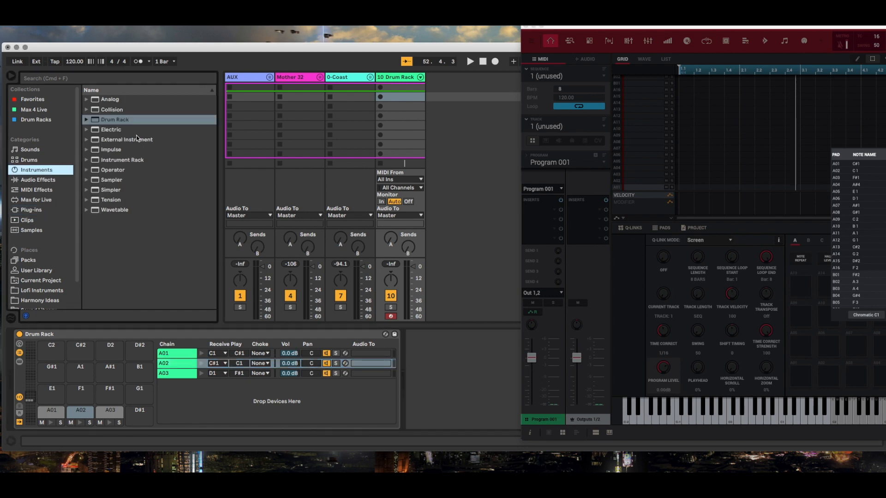
pyautogui.click(174, 367)
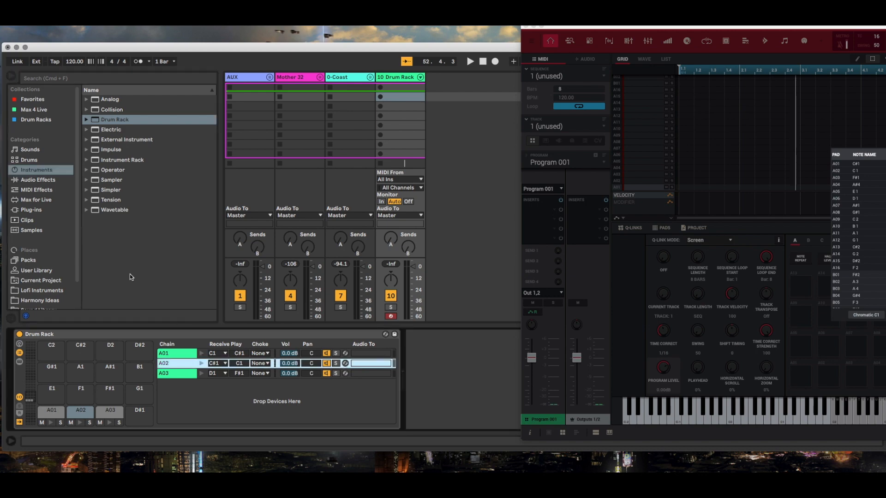
pyautogui.moveTo(665, 26); pyautogui.dragTo(753, 26)
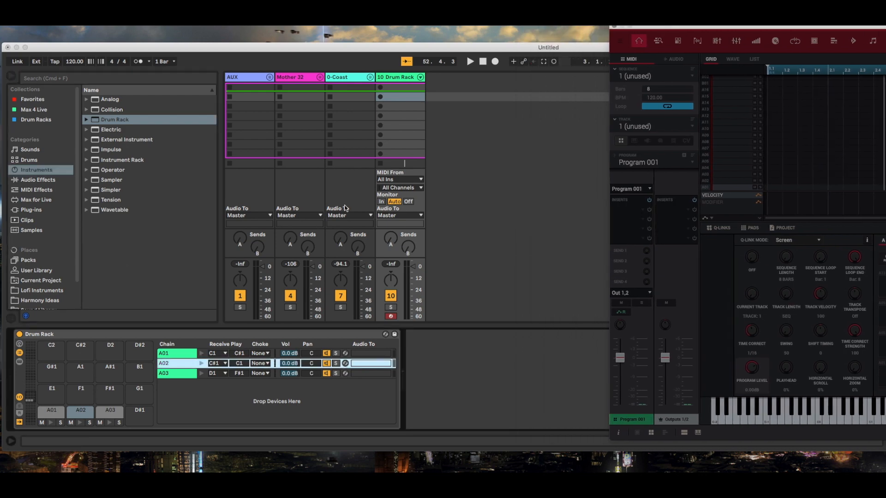
# Step: Reveal the device area of chain A02 and add an External Instrument to it
pyautogui.click(179, 366)
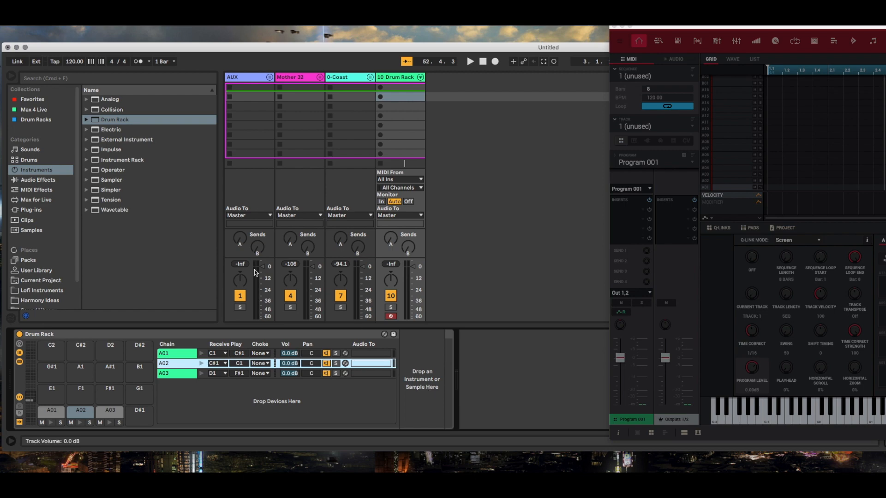
pyautogui.click(169, 366)
pyautogui.doubleClick(169, 367)
pyautogui.click(123, 142)
pyautogui.moveTo(123, 143); pyautogui.dragTo(423, 375)
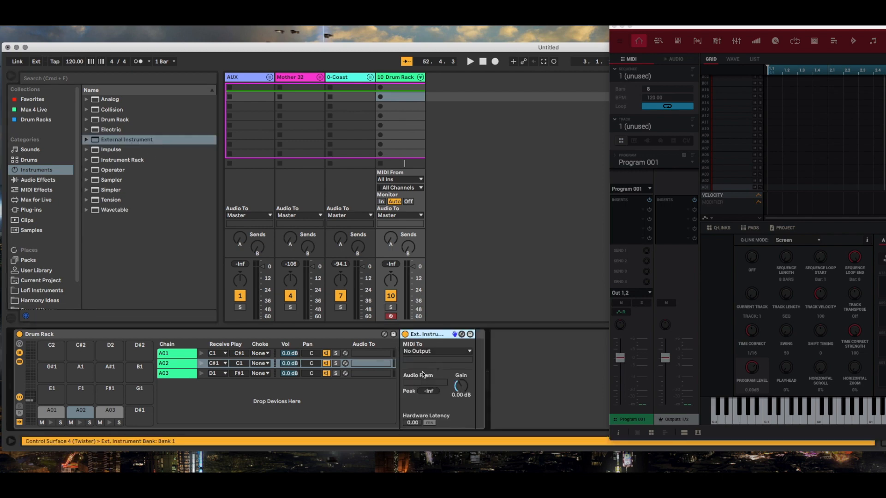
# Step: Route the A02 External Instrument's MIDI output to the 10-Drum Rack track
pyautogui.click(427, 351)
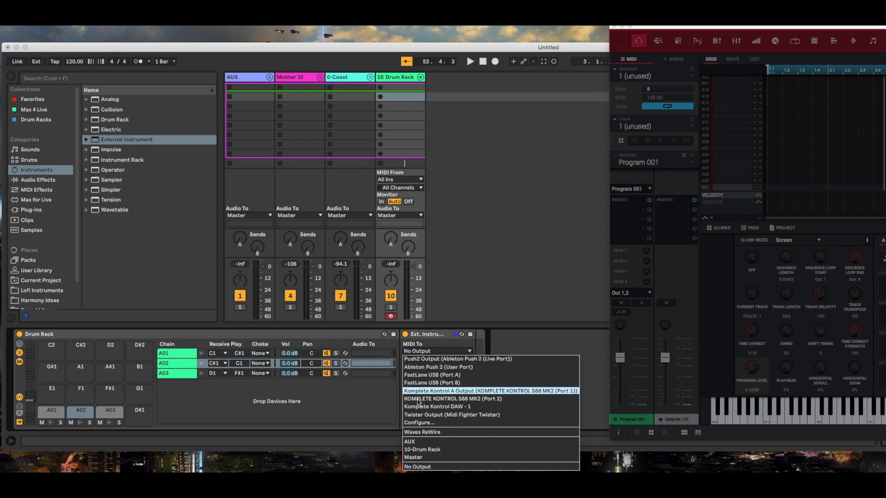
pyautogui.click(429, 450)
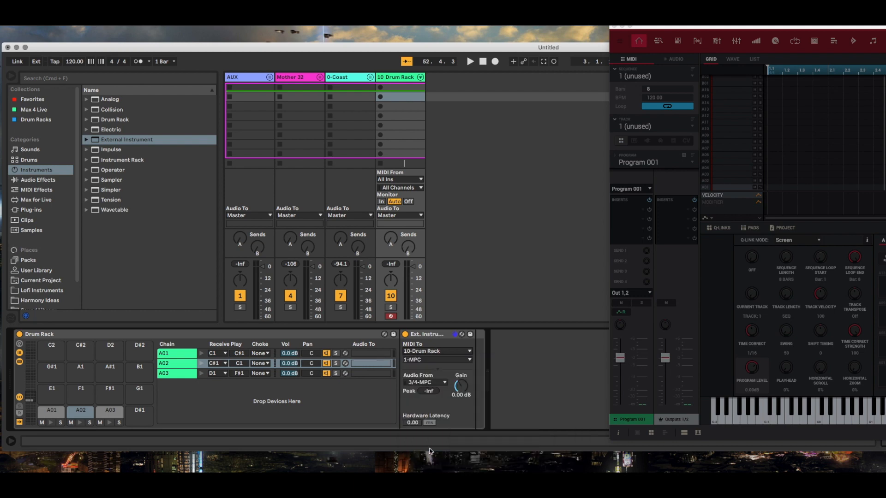
pyautogui.click(389, 129)
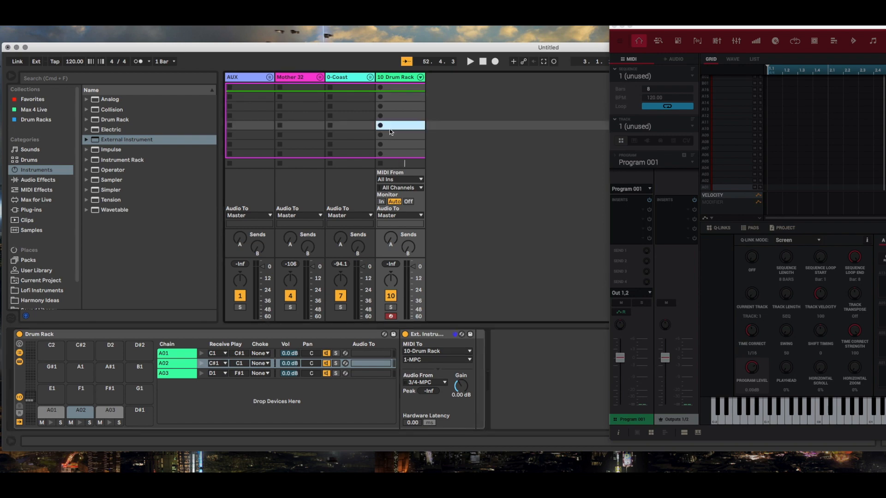
# Step: Rename the 10 Drum Rack track as MPC Drum Rack
pyautogui.click(395, 79)
pyautogui.rightClick(395, 79)
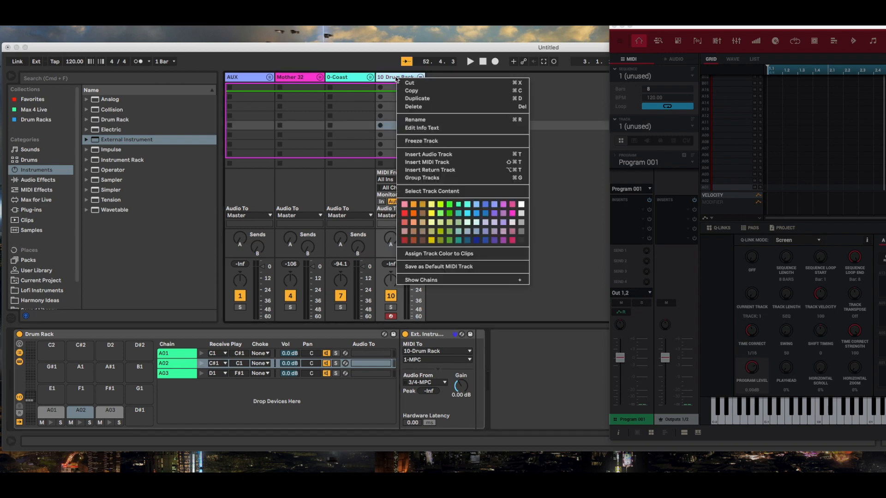
pyautogui.click(412, 123)
pyautogui.write('MPC Drum Rack')
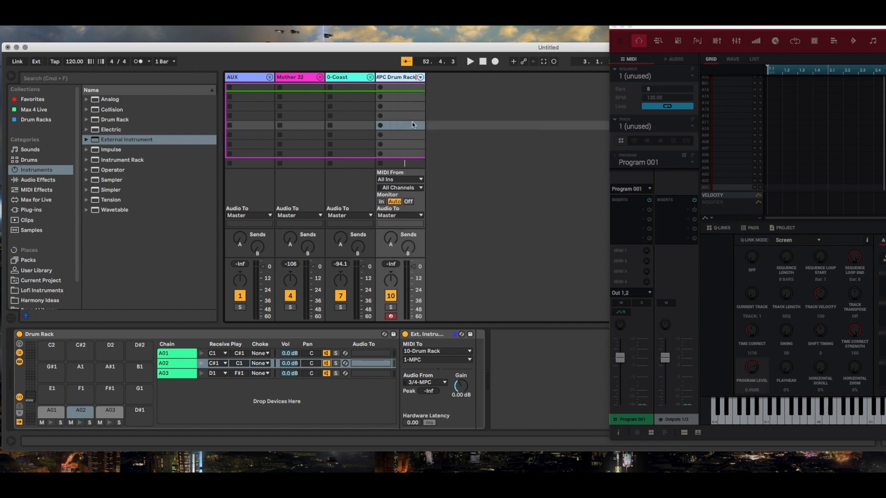
pyautogui.press('Return')
pyautogui.click(381, 392)
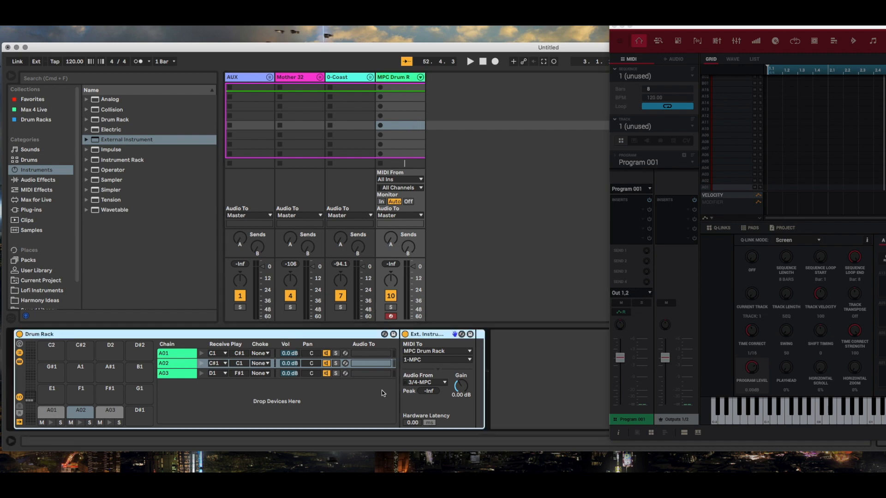
# Step: Send the A02 External Instrument's MIDI to the MPC Drum Rack track on channel 2-MPC
pyautogui.click(424, 351)
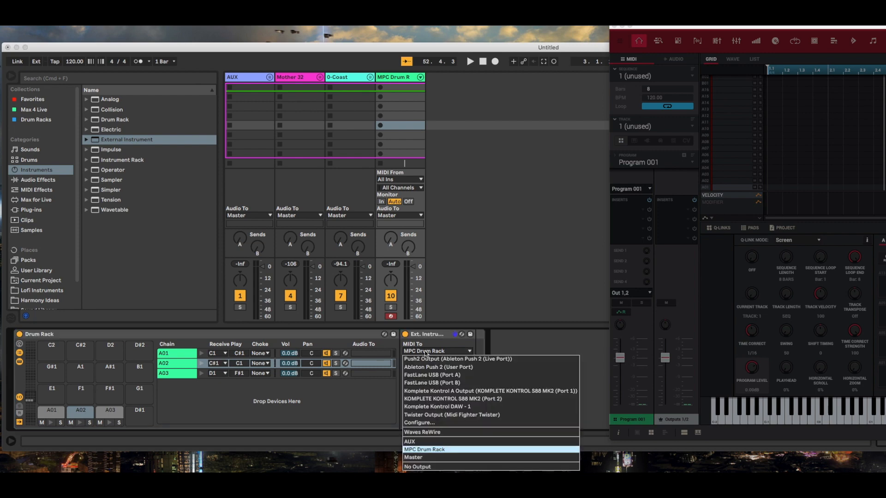
pyautogui.click(423, 450)
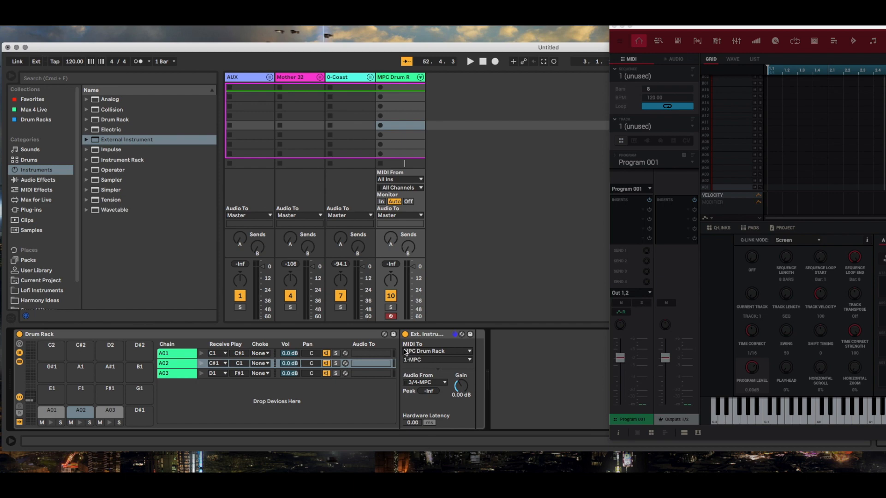
pyautogui.click(425, 361)
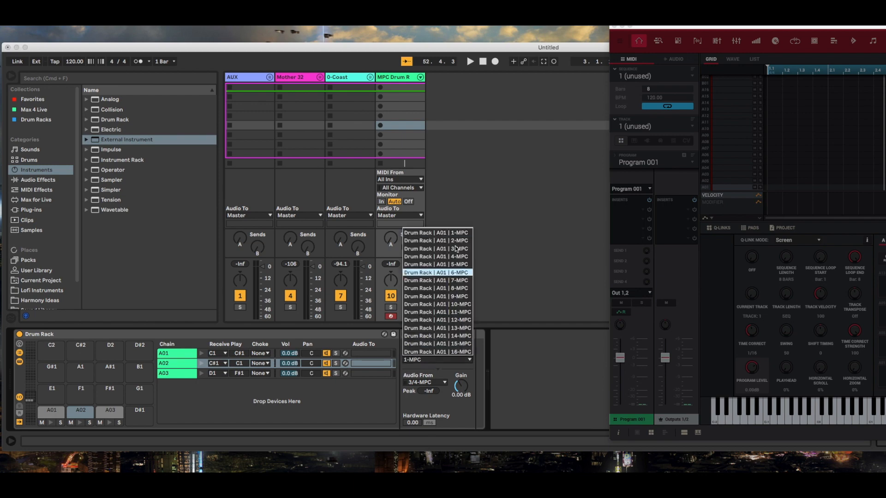
pyautogui.click(450, 239)
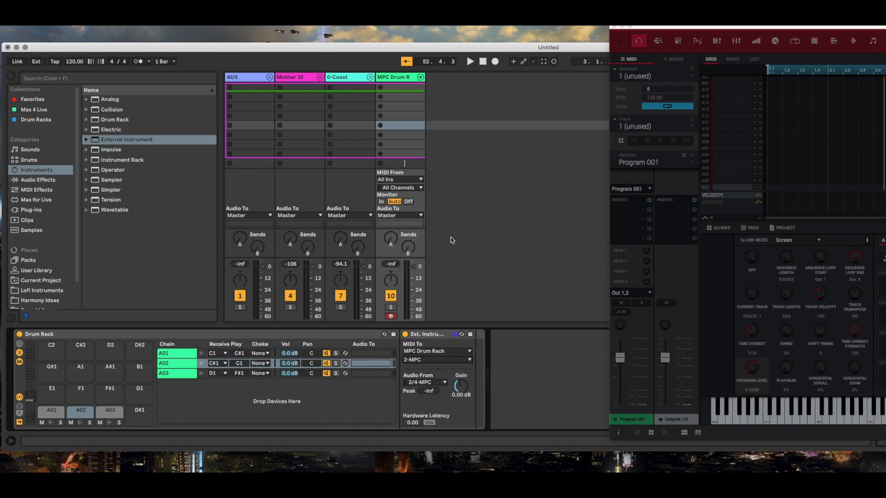
# Step: Select chain A03 in the Drum Rack and add an External Instrument to it
pyautogui.click(180, 354)
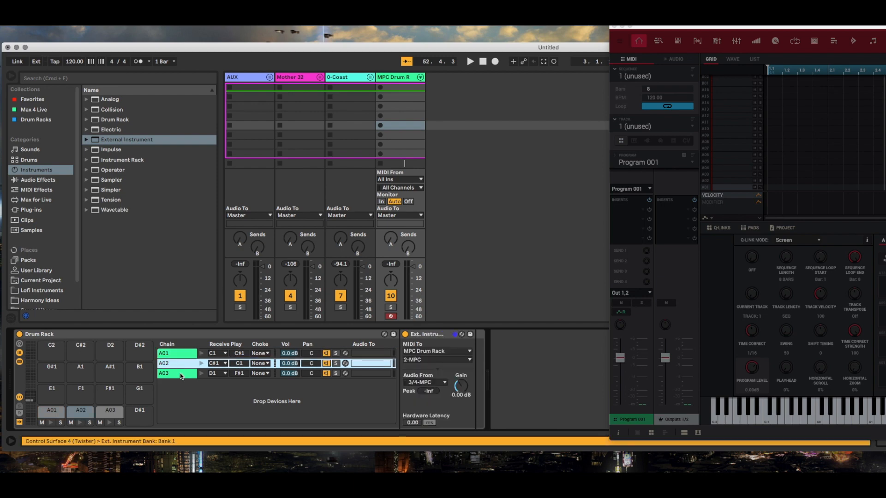
pyautogui.click(180, 375)
pyautogui.doubleClick(180, 374)
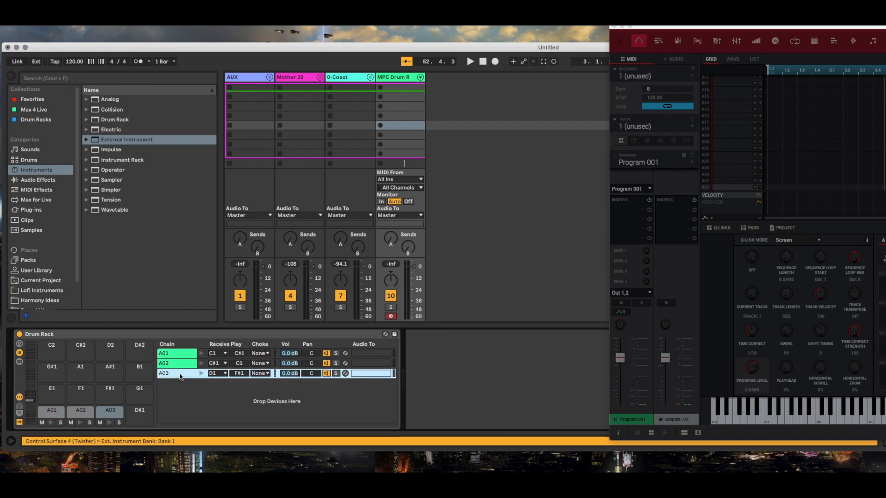
pyautogui.doubleClick(180, 374)
pyautogui.moveTo(119, 139); pyautogui.dragTo(420, 369)
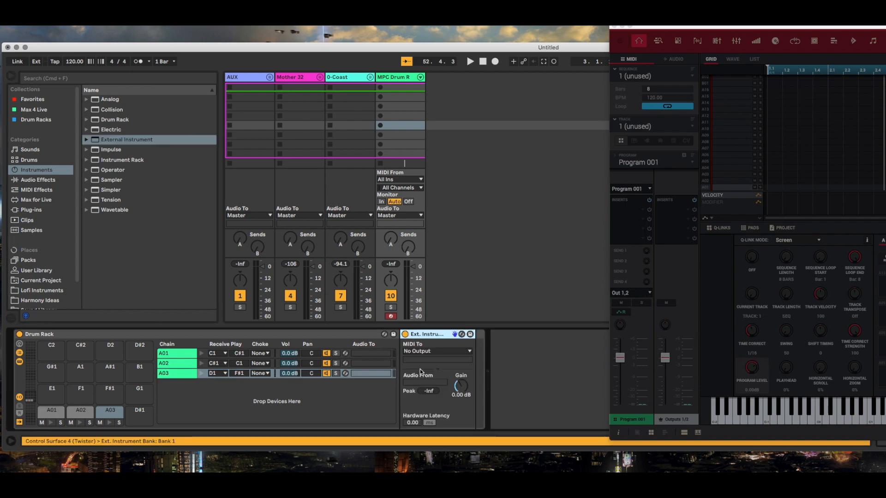
# Step: Send the A03 External Instrument's MIDI to the MPC Drum Rack track on channel 3-MPC
pyautogui.click(441, 351)
pyautogui.click(434, 449)
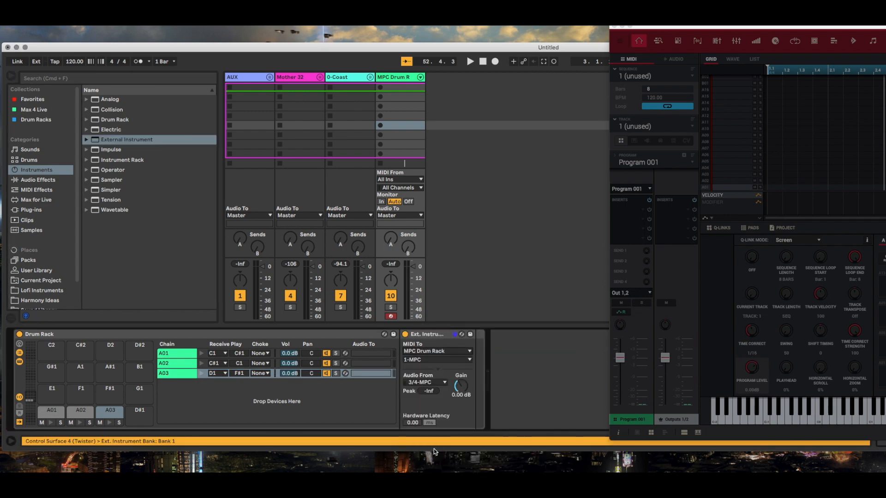
pyautogui.click(428, 365)
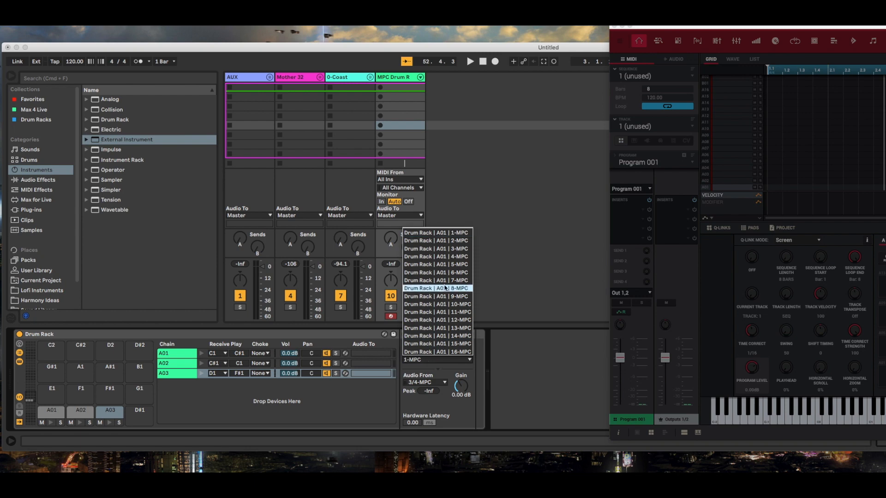
pyautogui.click(444, 249)
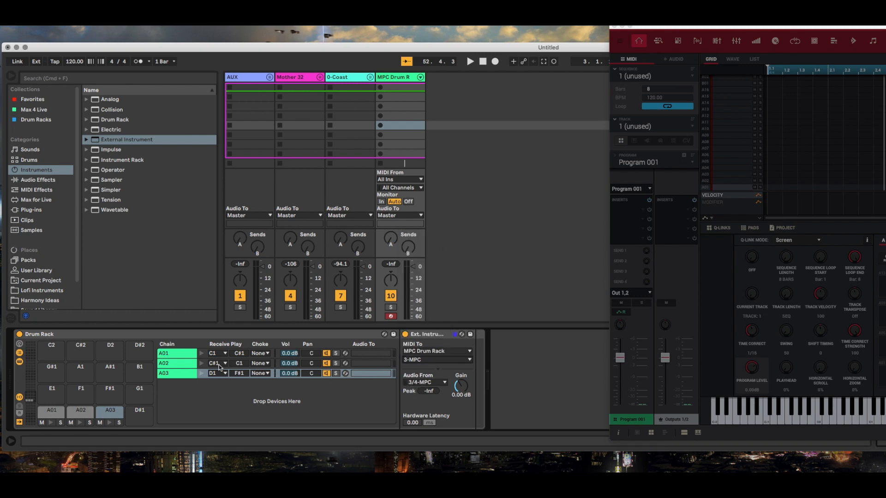
# Step: Return to chain A02 and choose 3/4-MPC as its External Instrument's audio source
pyautogui.click(183, 365)
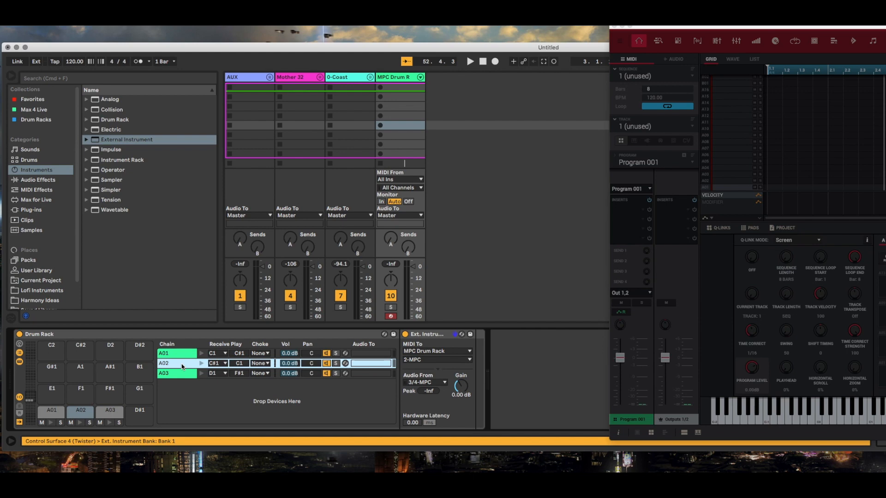
pyautogui.click(430, 383)
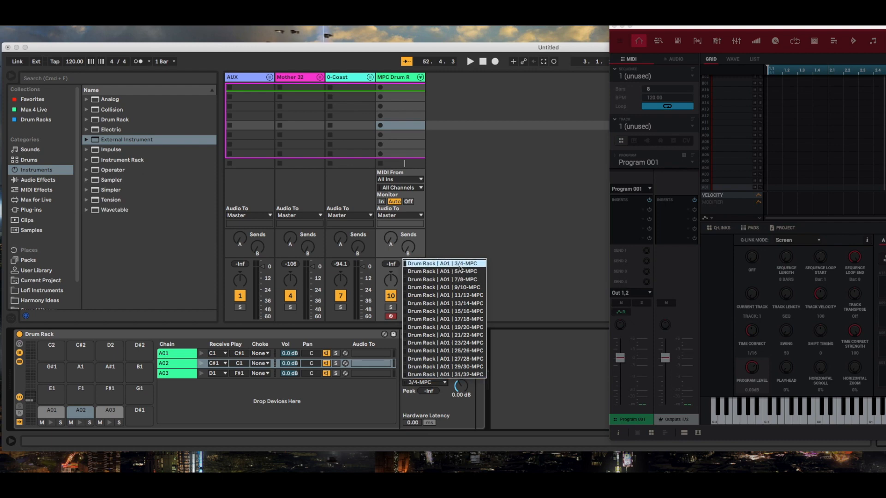
pyautogui.click(459, 267)
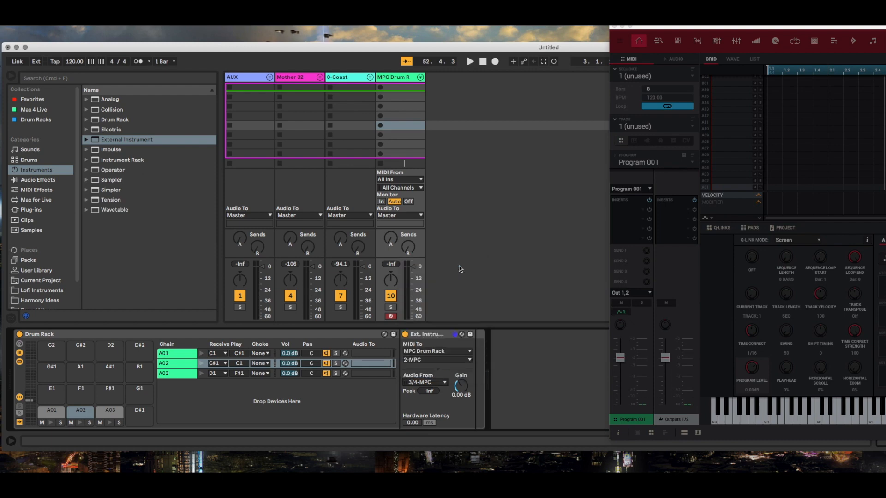
# Step: Return to chain A03 and set its External Instrument's audio source to 5/6-MPC
pyautogui.click(179, 376)
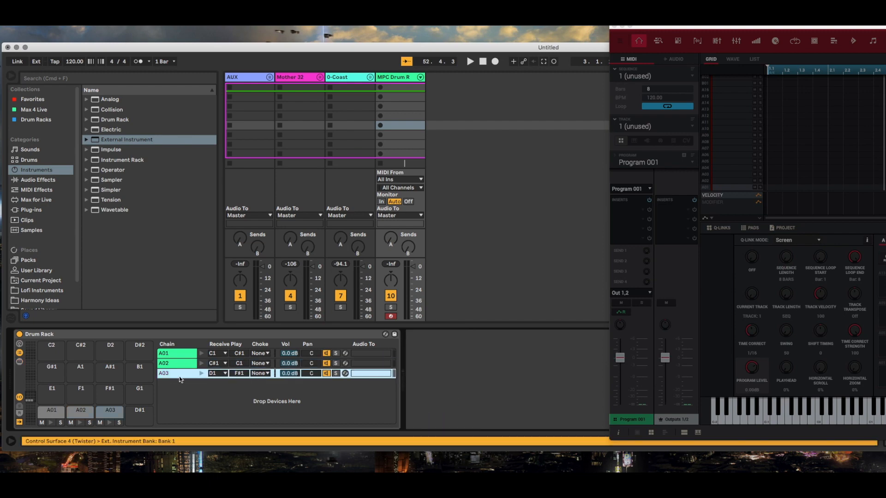
pyautogui.click(439, 360)
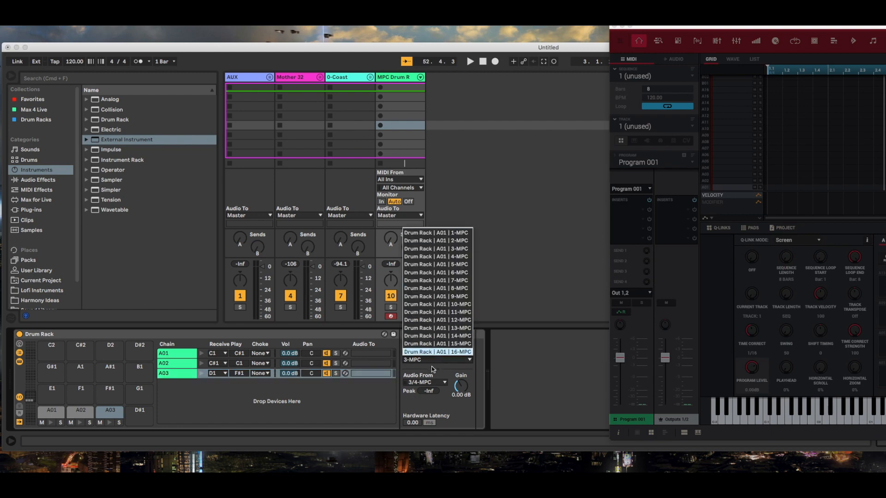
pyautogui.click(434, 368)
pyautogui.click(440, 383)
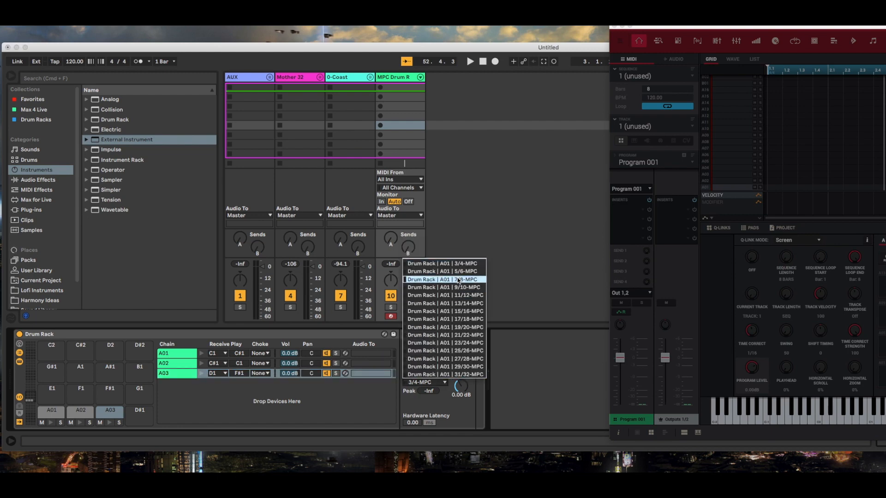
pyautogui.click(457, 272)
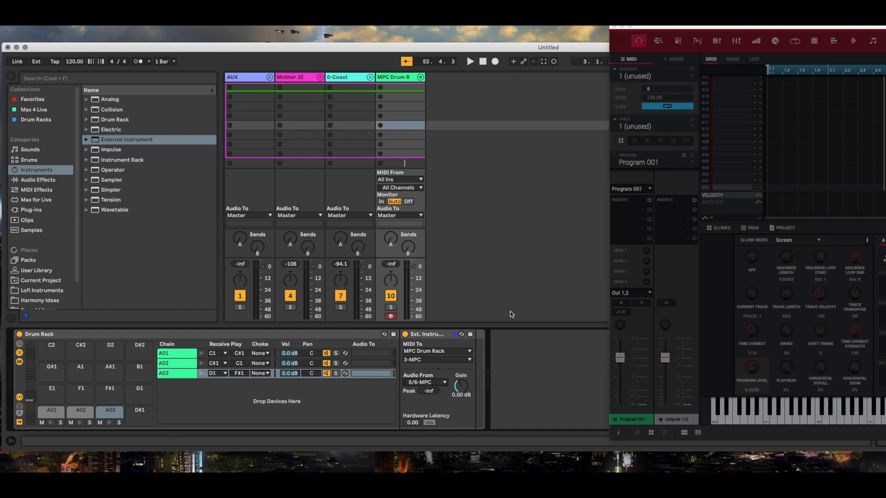
# Step: Bring the MPC plug-in window to the front and close its pad note mapping list
pyautogui.doubleClick(776, 26)
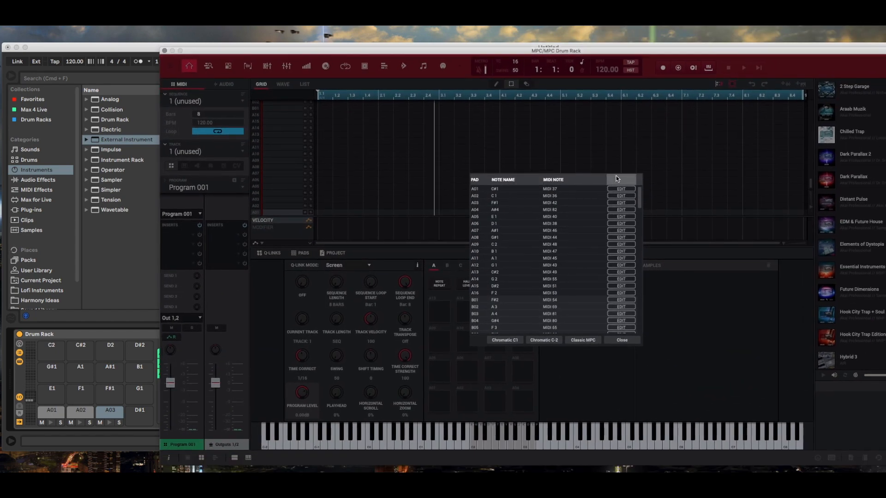
pyautogui.click(622, 338)
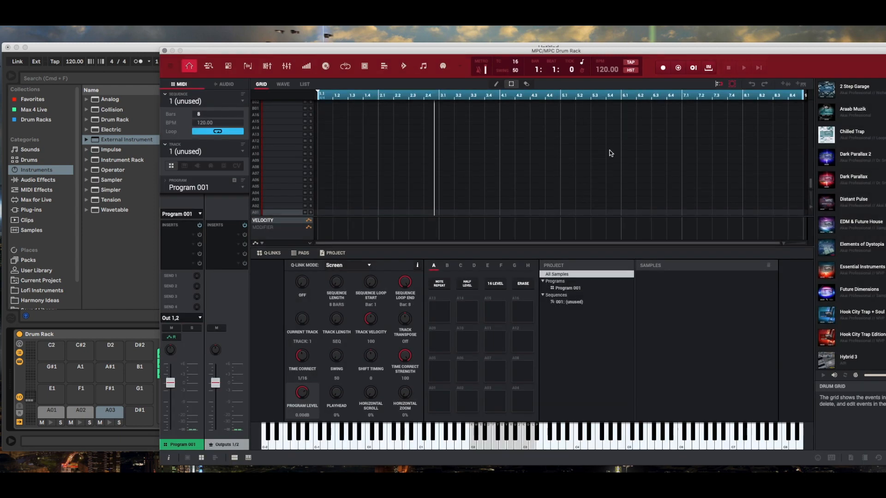
# Step: Load the DP2 Baps 166 kit from the Dark Parallax 2 expansion's HipHop programs into the MPC project and select its program
pyautogui.click(829, 158)
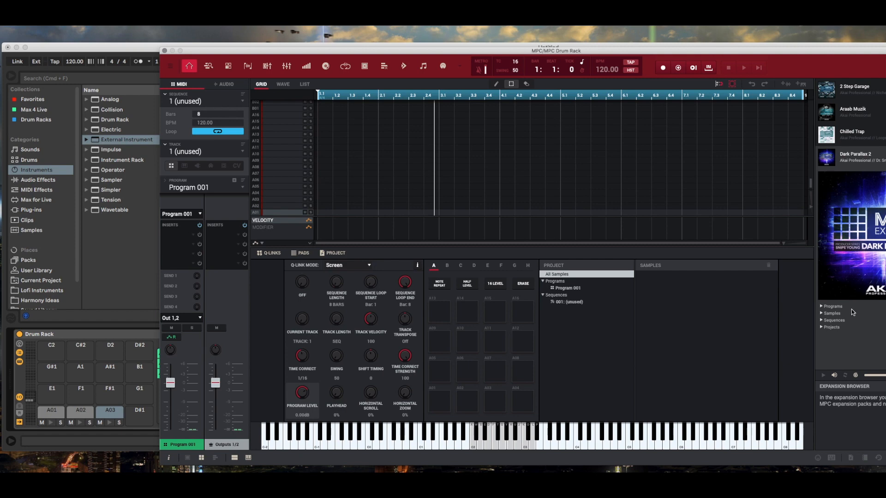
pyautogui.click(821, 307)
pyautogui.click(827, 314)
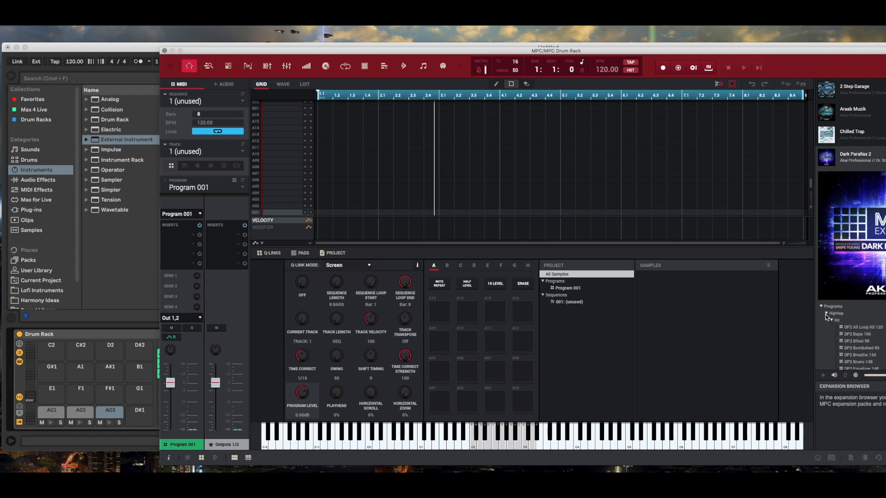
pyautogui.moveTo(858, 334); pyautogui.dragTo(580, 300)
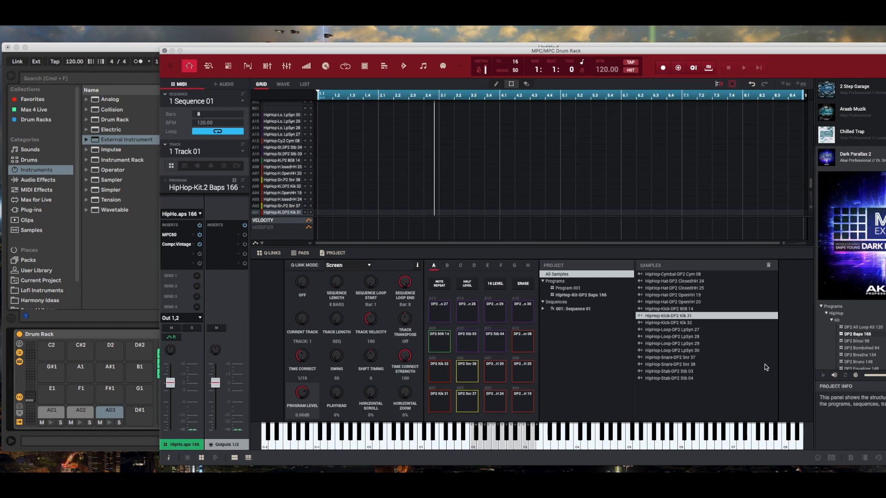
pyautogui.press('space')
pyautogui.press('space')
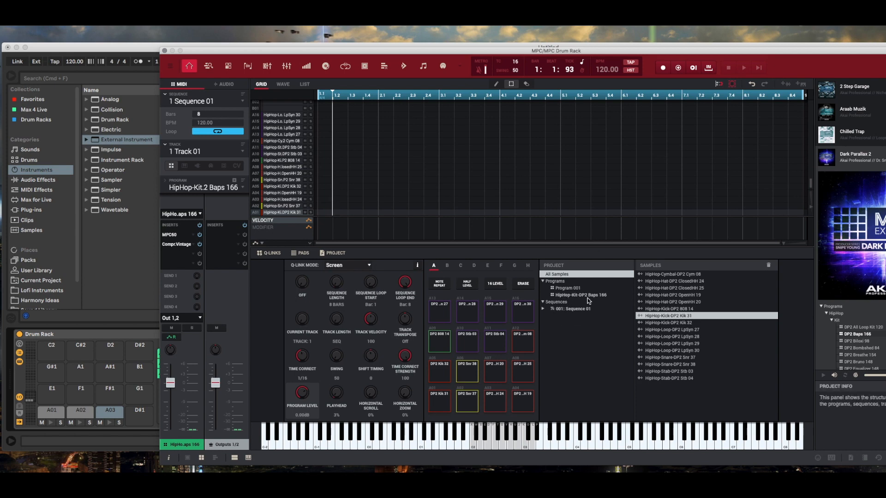
pyautogui.click(575, 295)
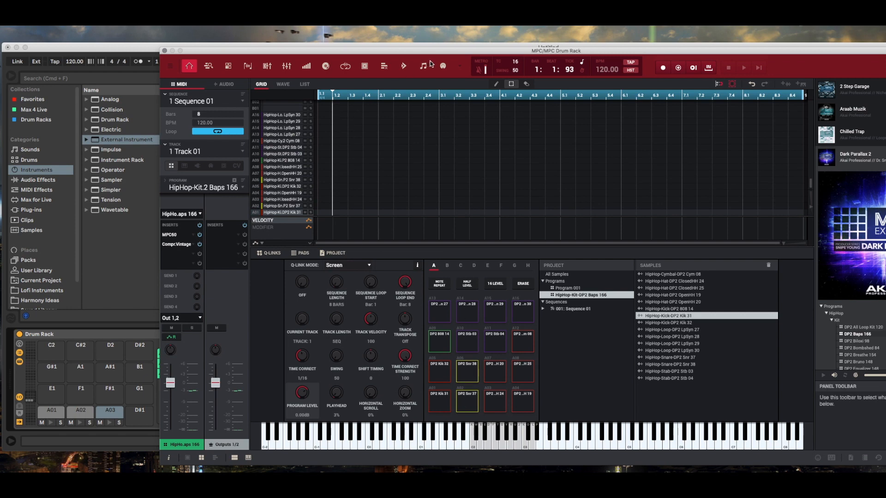
# Step: Show the MPC Pad Mixer and enlarge it so the output routing of pad A01 can be edited
pyautogui.click(460, 67)
pyautogui.click(460, 67)
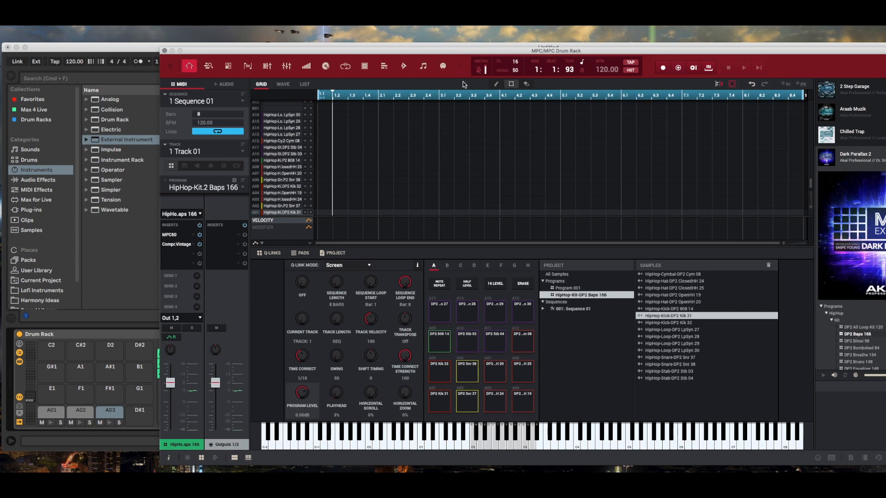
pyautogui.click(459, 68)
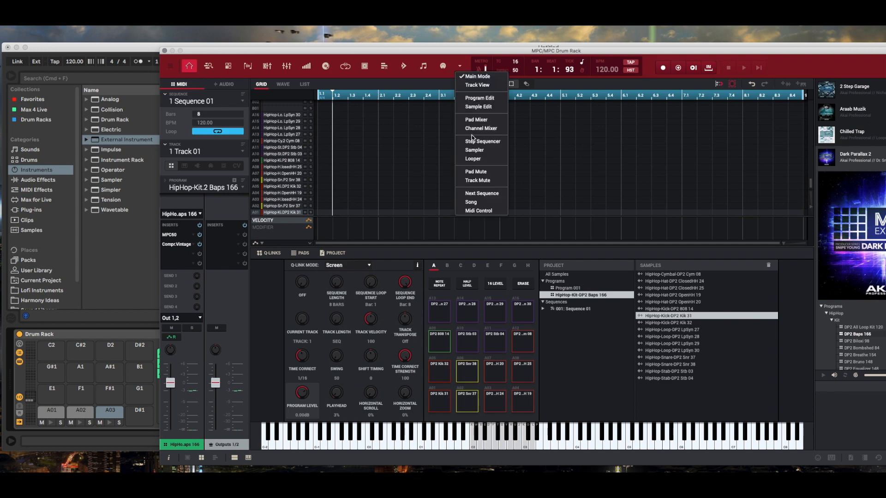
pyautogui.click(471, 121)
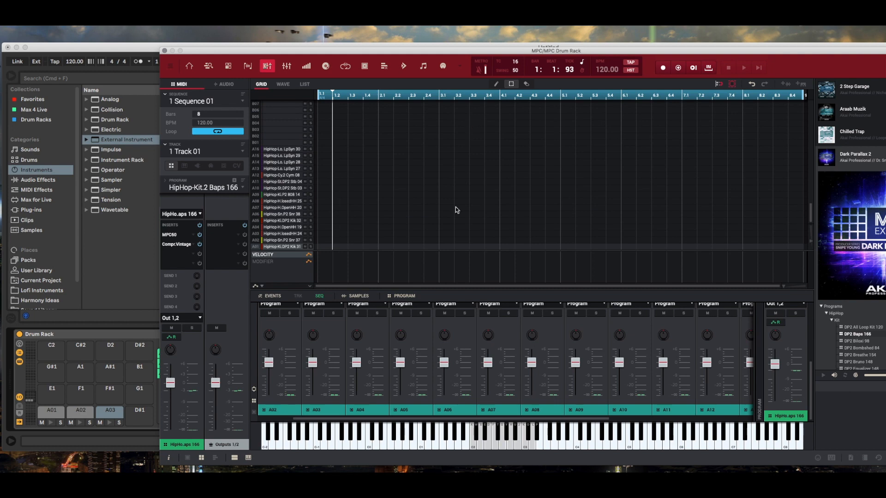
pyautogui.moveTo(414, 290); pyautogui.dragTo(421, 219)
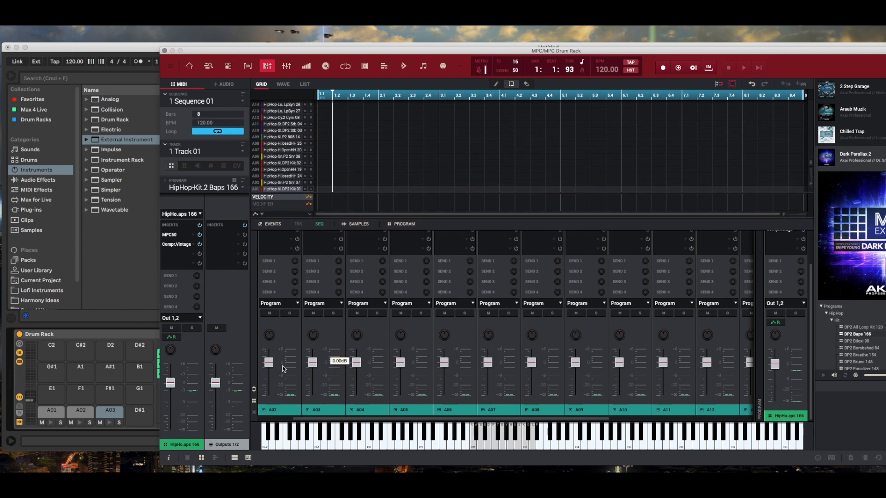
pyautogui.moveTo(306, 419); pyautogui.dragTo(271, 416)
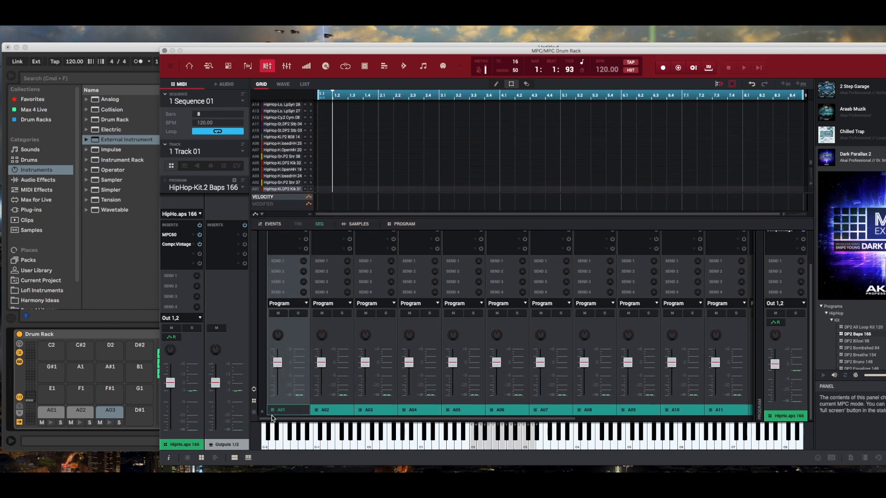
# Step: Route pad A01 in the Pad Mixer to the stereo output Out 1,2
pyautogui.click(285, 304)
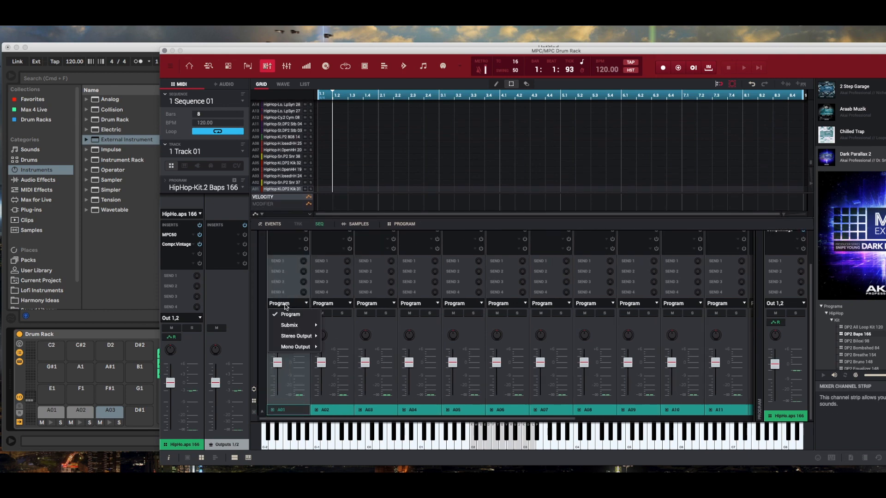
pyautogui.moveTo(295, 336)
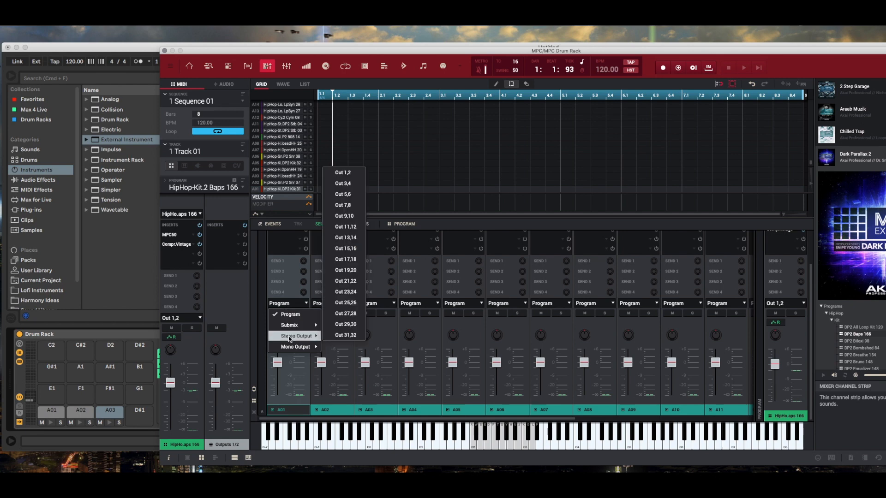
pyautogui.click(347, 174)
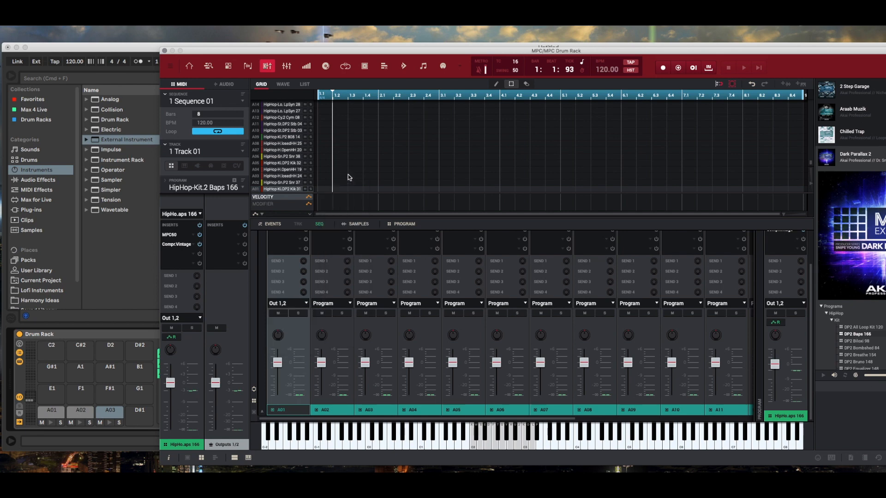
# Step: Route pad A02 in the Pad Mixer to stereo output Out 3,4 and pad A03 to Out 5,6
pyautogui.click(322, 305)
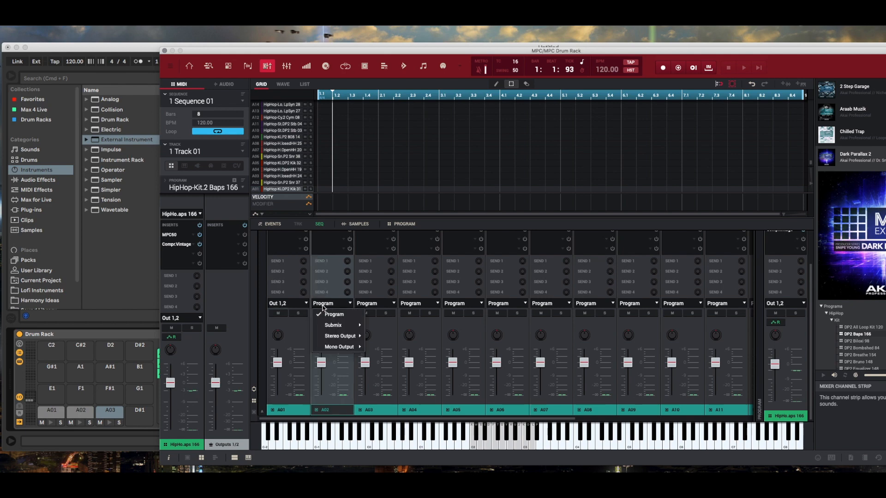
pyautogui.moveTo(333, 336)
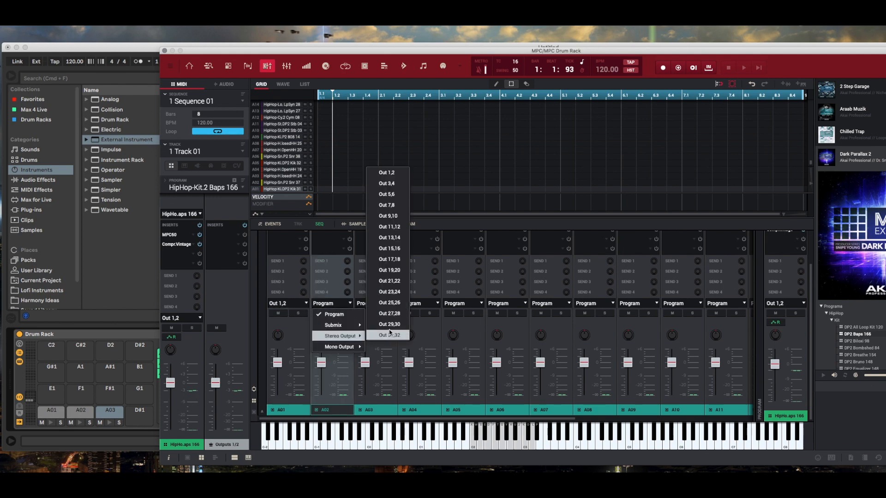
pyautogui.click(399, 185)
pyautogui.click(367, 303)
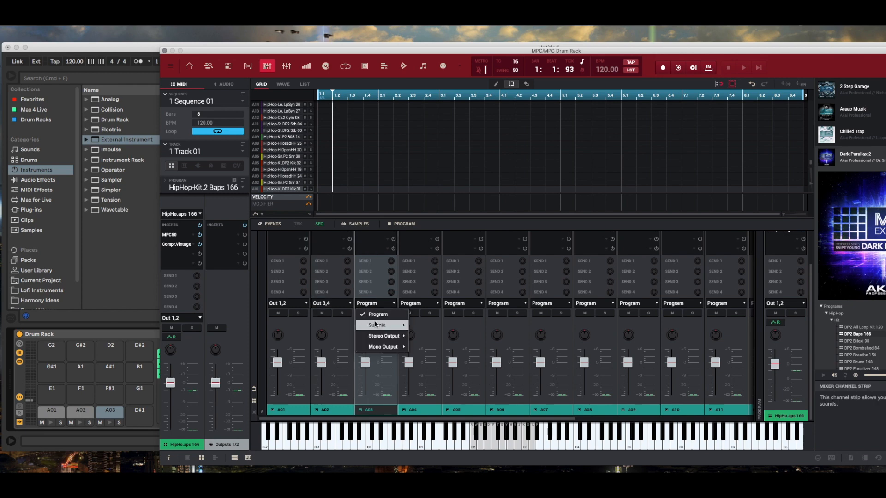
pyautogui.moveTo(379, 336)
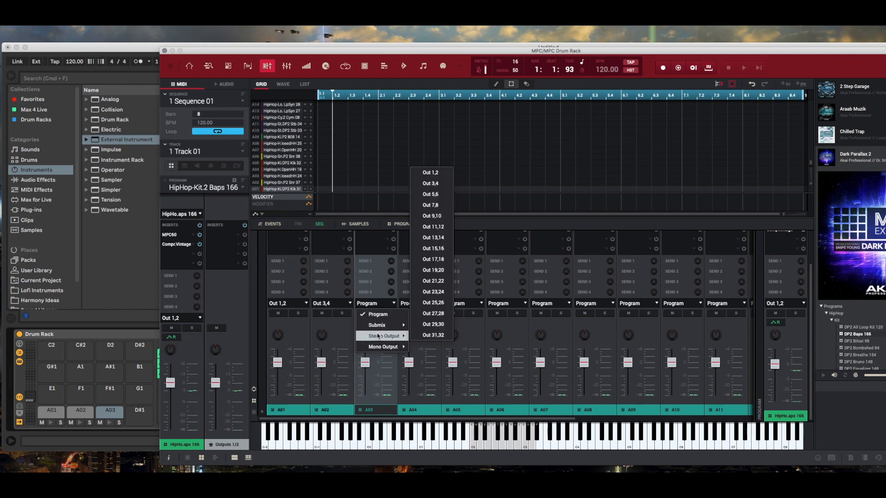
pyautogui.click(430, 194)
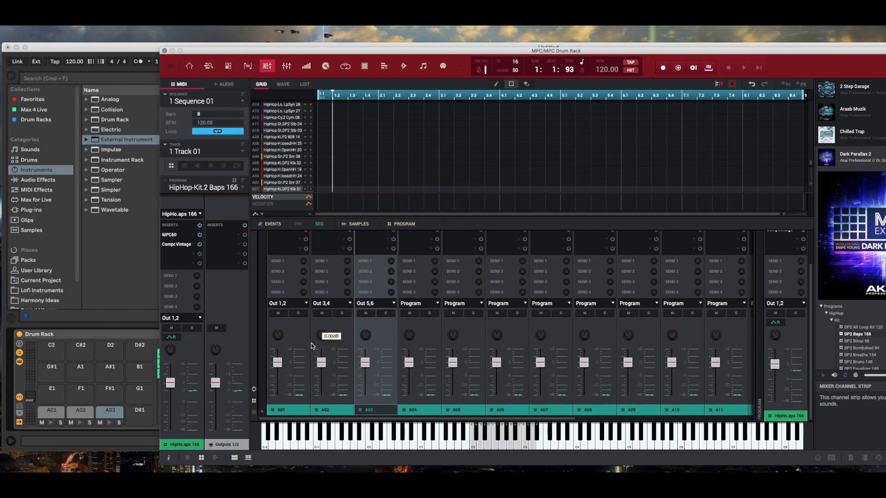
# Step: Move the MPC plug-in window aside and unfold the Drum Rack chains of the MPC Drum Rack track in the mixer
pyautogui.moveTo(346, 55); pyautogui.dragTo(677, 31)
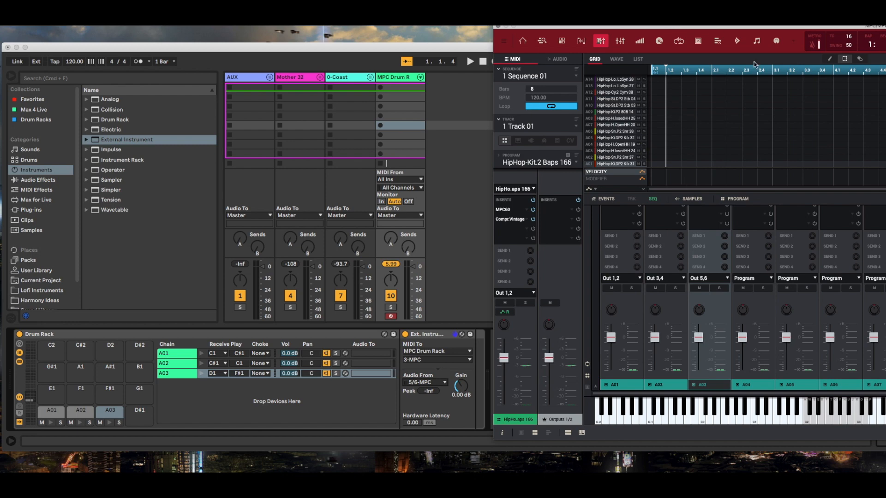
pyautogui.moveTo(735, 36); pyautogui.dragTo(844, 56)
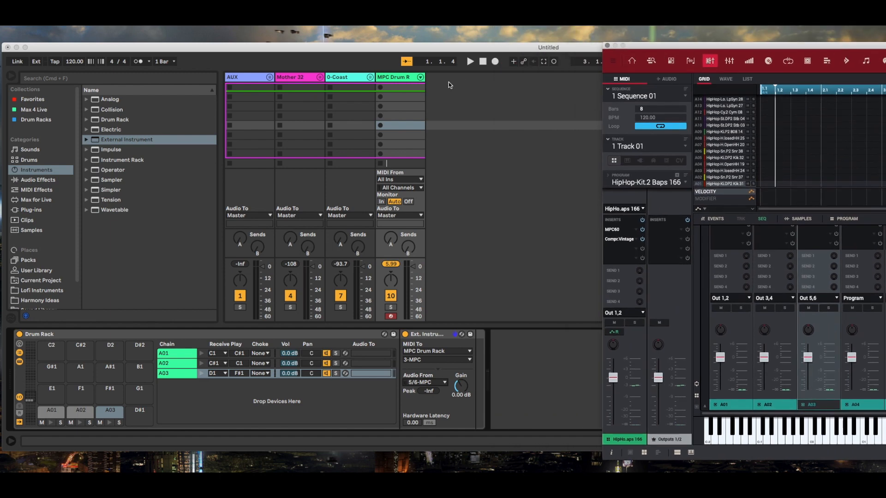
pyautogui.click(421, 79)
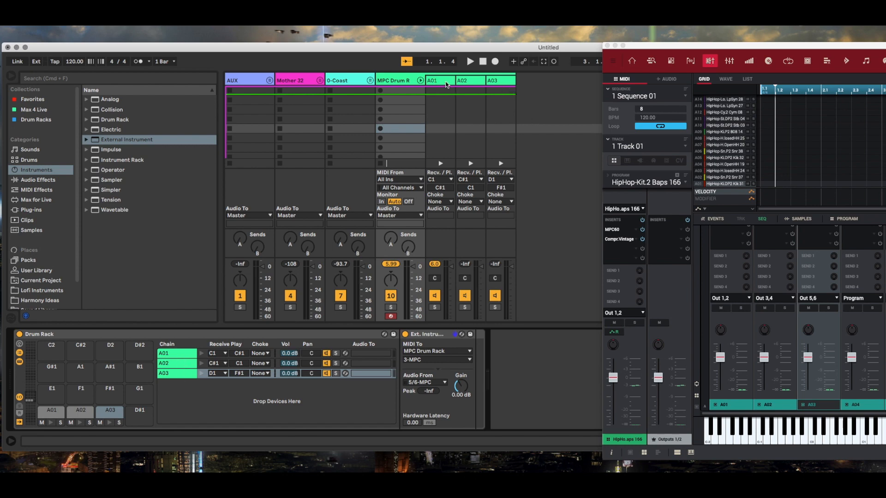
# Step: Examine the External Instrument devices of chains A02 and A03, and return to the MPC Drum Rack track's devices
pyautogui.click(472, 82)
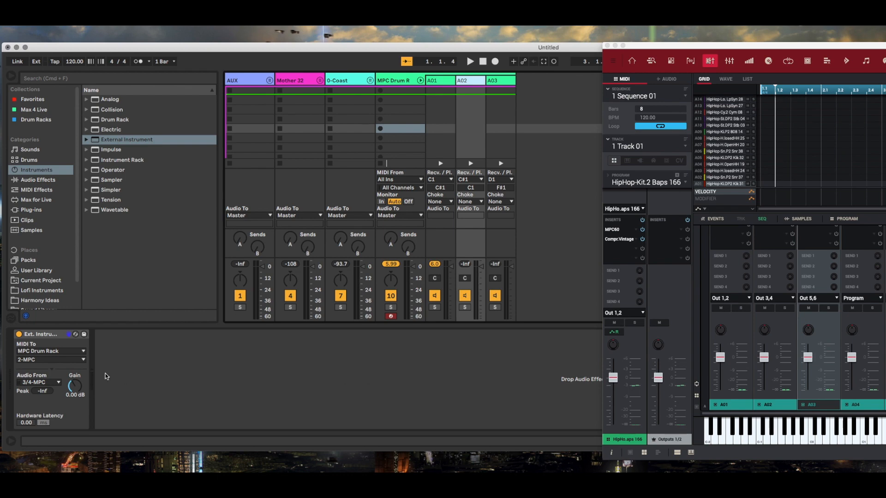
pyautogui.click(496, 85)
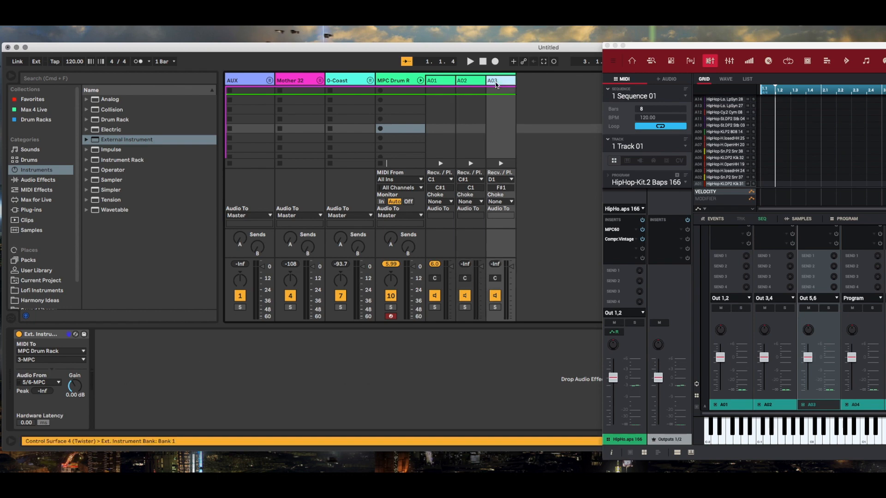
pyautogui.moveTo(496, 85)
pyautogui.mouseDown()
pyautogui.moveTo(436, 83)
pyautogui.moveTo(513, 84)
pyautogui.mouseUp()
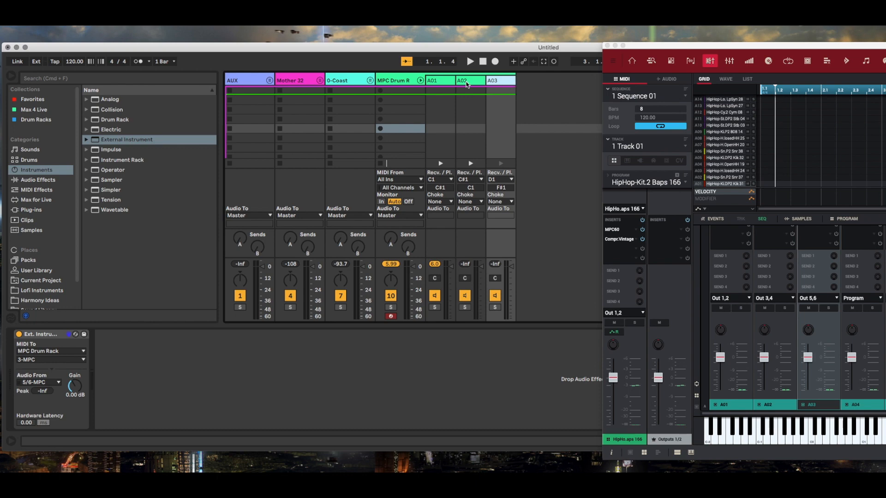
pyautogui.click(407, 82)
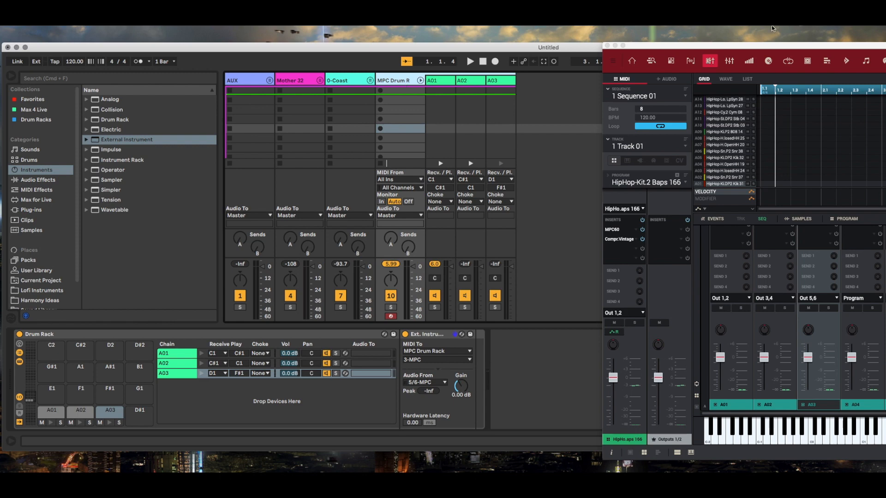
# Step: Bring the MPC window back into view, lower pad A02's volume in the Pad Mixer and close the plug-in window
pyautogui.moveTo(772, 46); pyautogui.dragTo(367, 36)
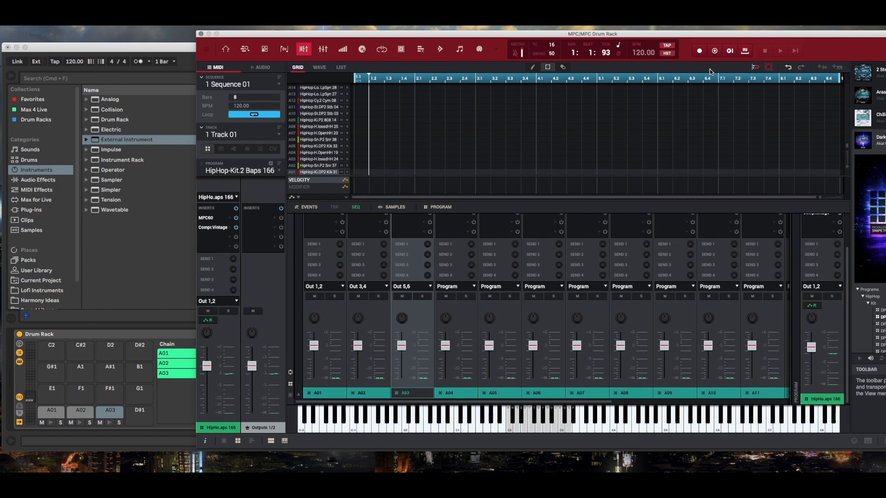
pyautogui.click(693, 49)
pyautogui.click(360, 299)
pyautogui.click(359, 296)
pyautogui.click(359, 297)
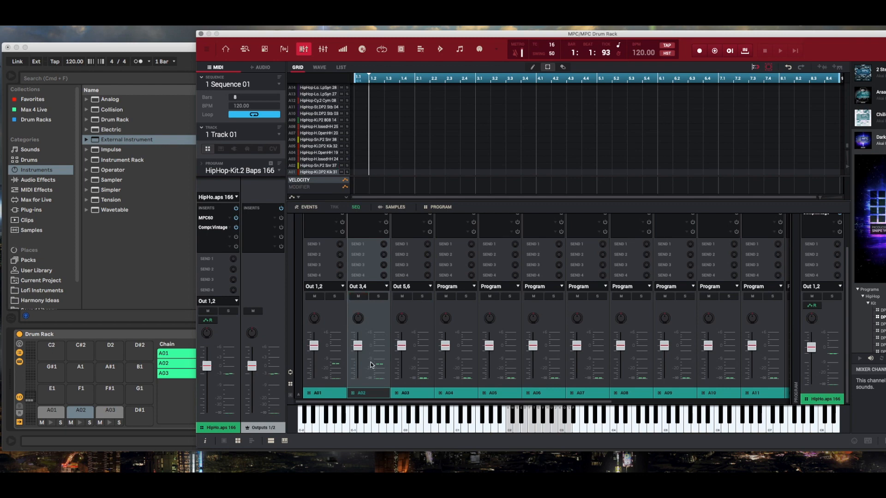
pyautogui.moveTo(319, 354)
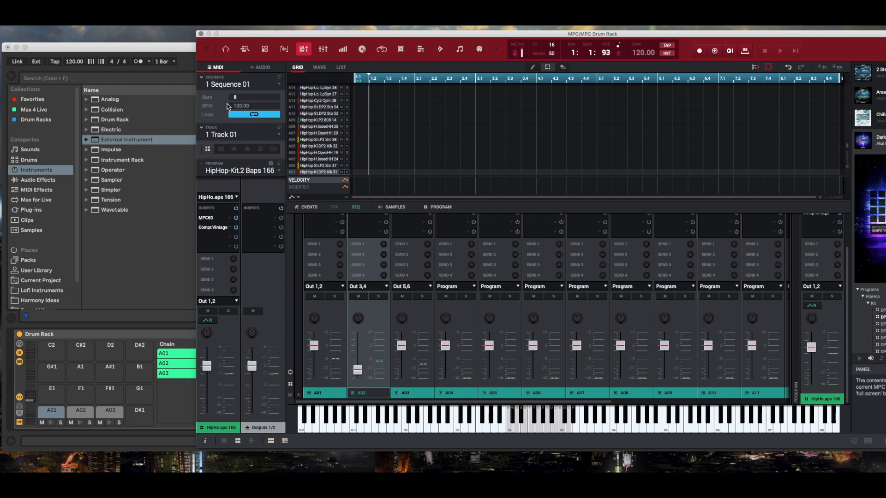
pyautogui.click(203, 33)
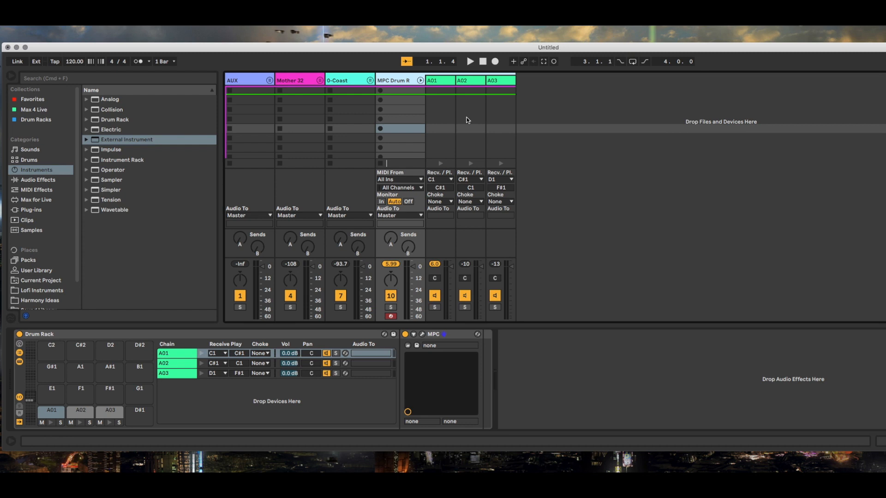
# Step: Fold the Drum Rack chains of the MPC Drum Rack track and play back its drum pattern
pyautogui.click(420, 81)
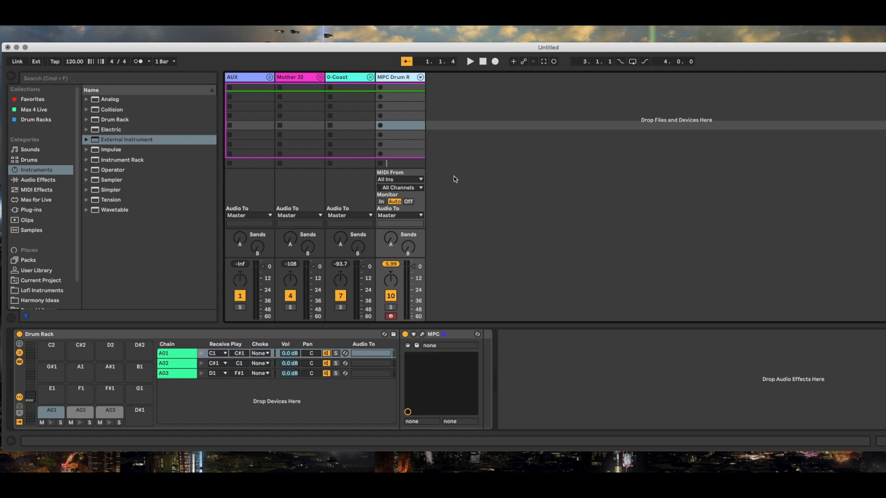
pyautogui.press('space')
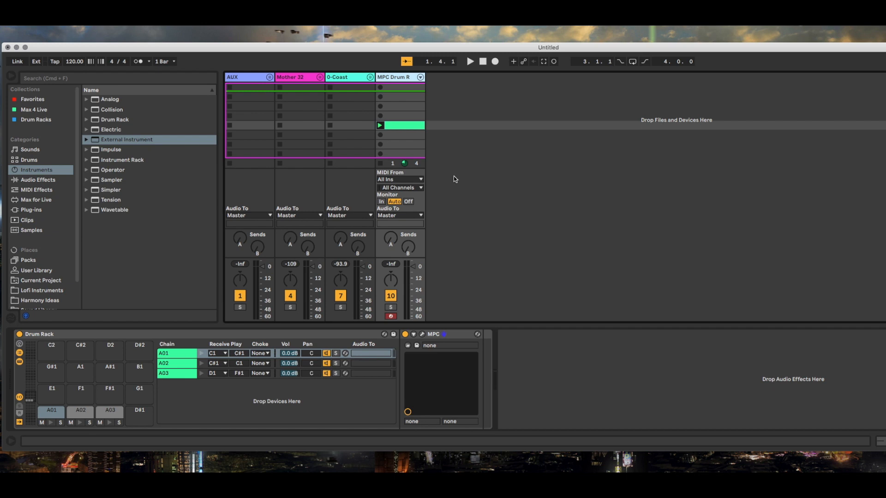
pyautogui.press('space')
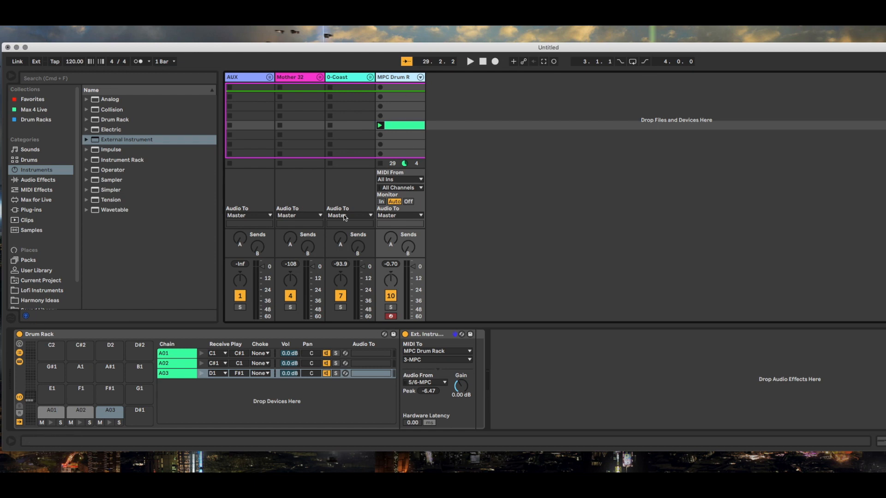
# Step: Open the MPC Drum Rack clip's notes in an enlarged editor and play the pattern
pyautogui.click(190, 354)
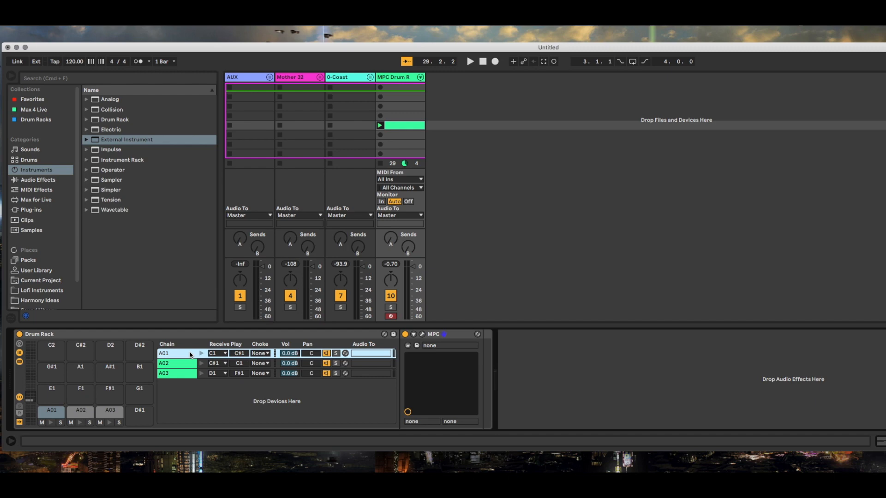
pyautogui.doubleClick(401, 124)
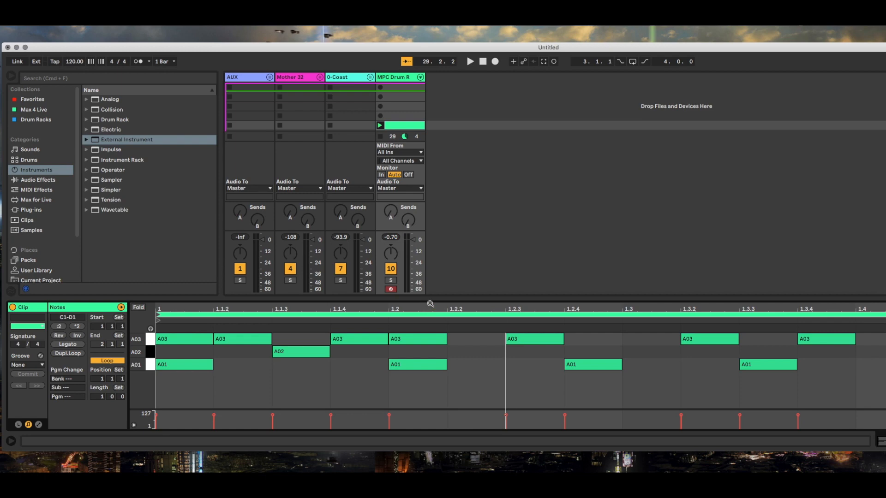
pyautogui.moveTo(429, 299); pyautogui.dragTo(438, 177)
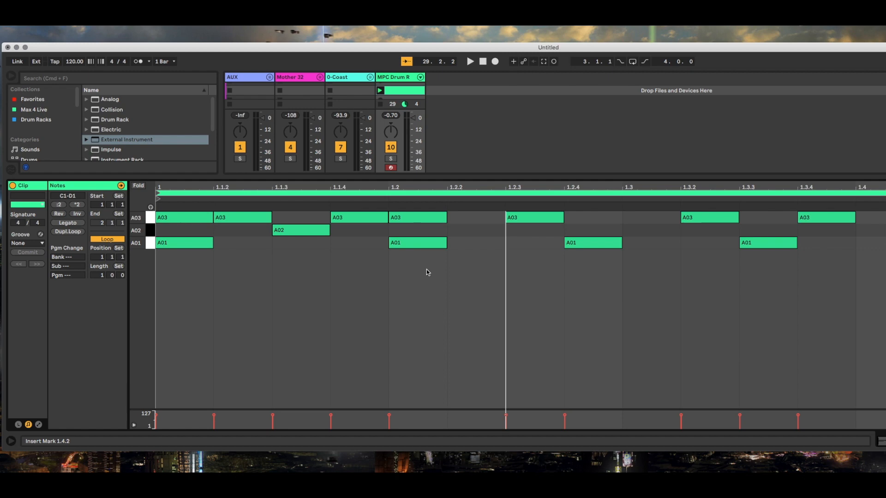
pyautogui.press('space')
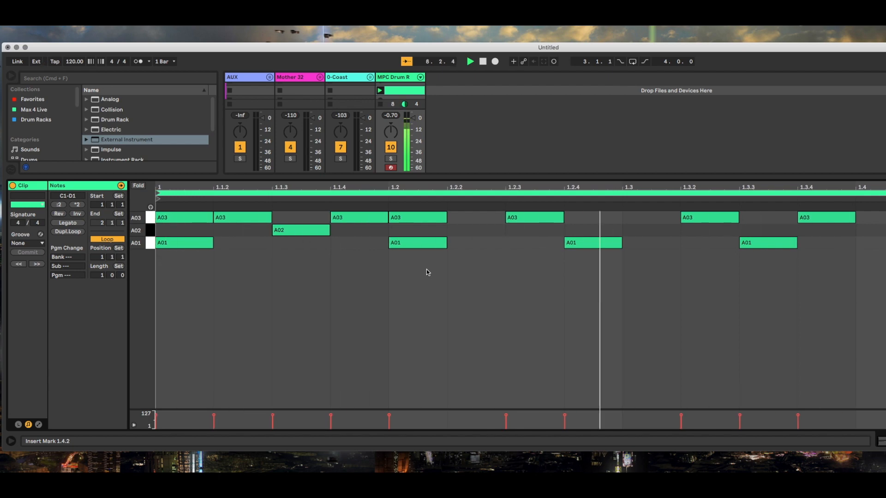
pyautogui.press('space')
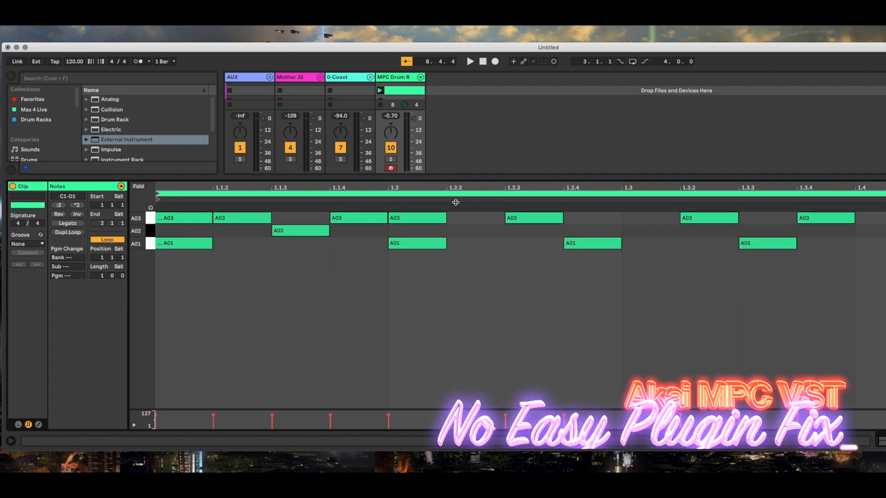
# Step: Shrink the clip editor and set the Arrangement loop to start at 1.1.1 with a length of 8 bars
pyautogui.moveTo(458, 182); pyautogui.dragTo(458, 329)
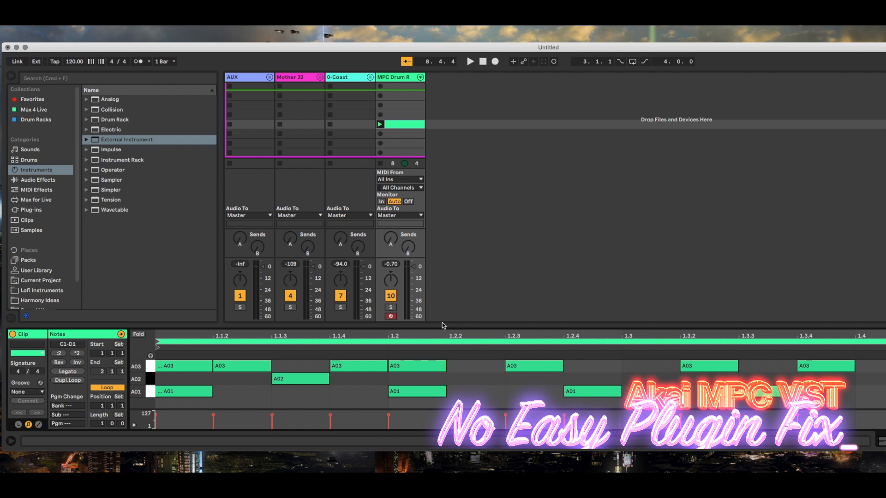
pyautogui.moveTo(453, 326); pyautogui.dragTo(456, 297)
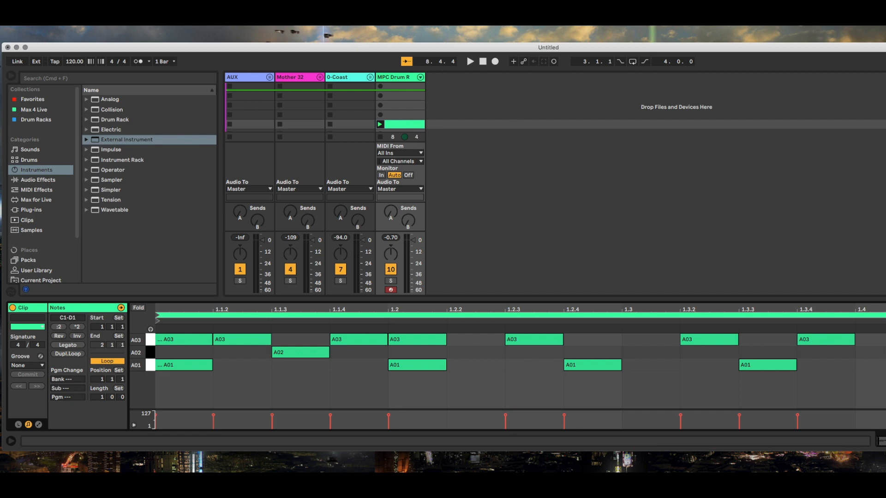
pyautogui.press('Tab')
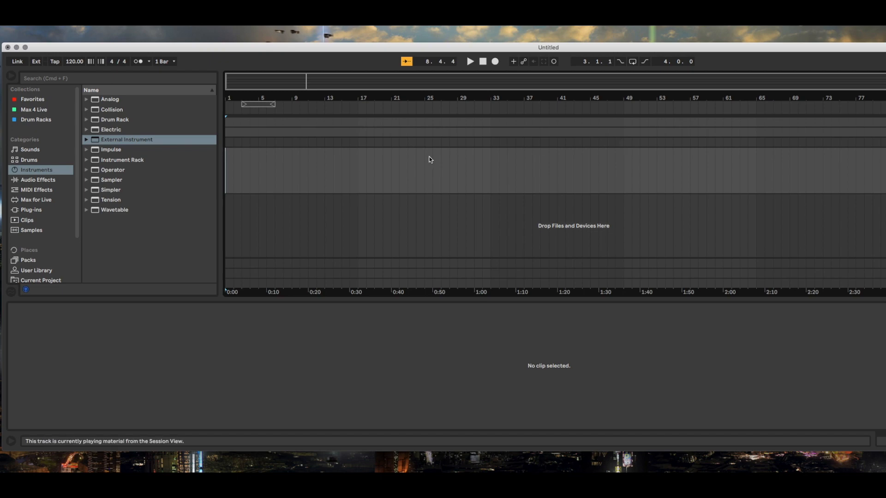
pyautogui.moveTo(242, 104); pyautogui.dragTo(292, 105)
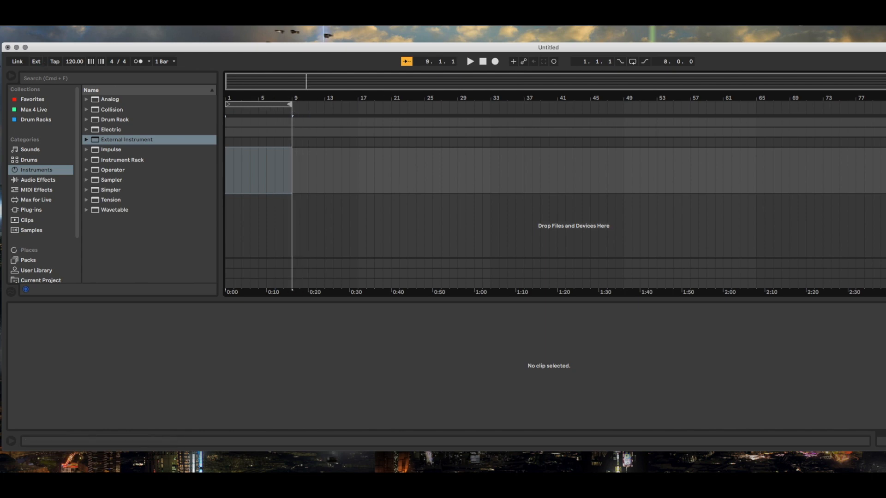
pyautogui.press('Tab')
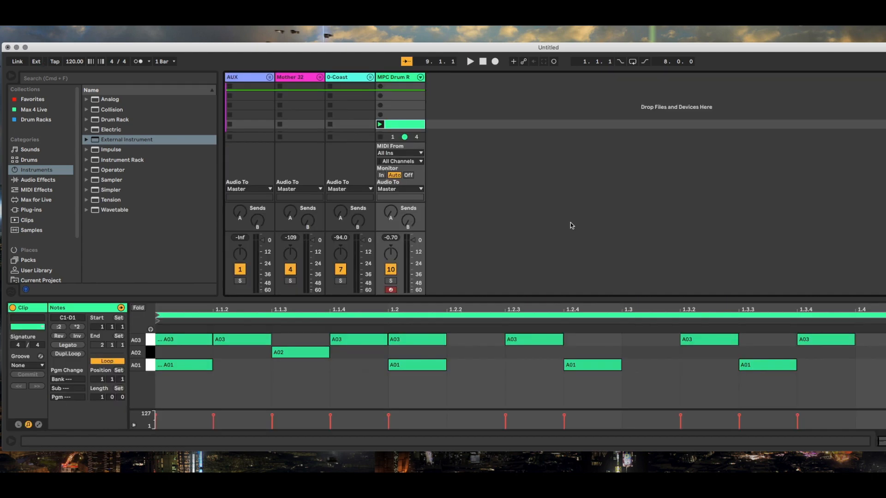
# Step: Show the MPC Drum Rack track's devices and reopen the MPC plug-in window from chain A01
pyautogui.click(699, 340)
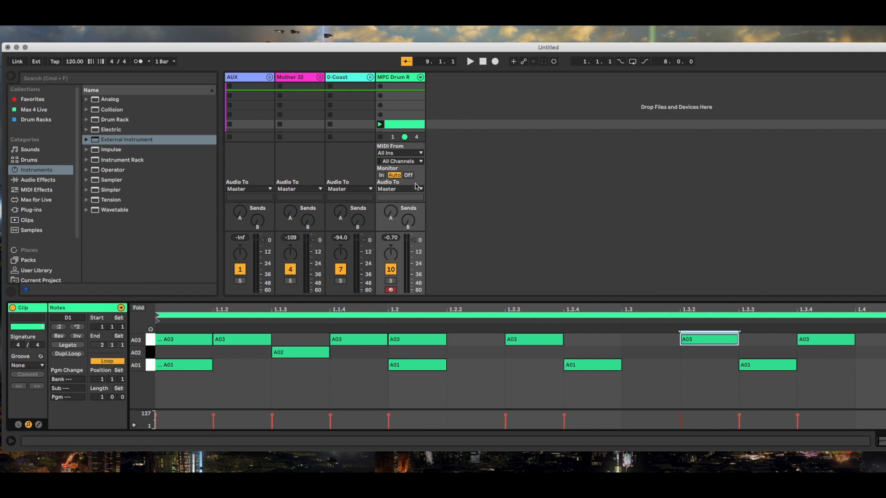
pyautogui.click(408, 79)
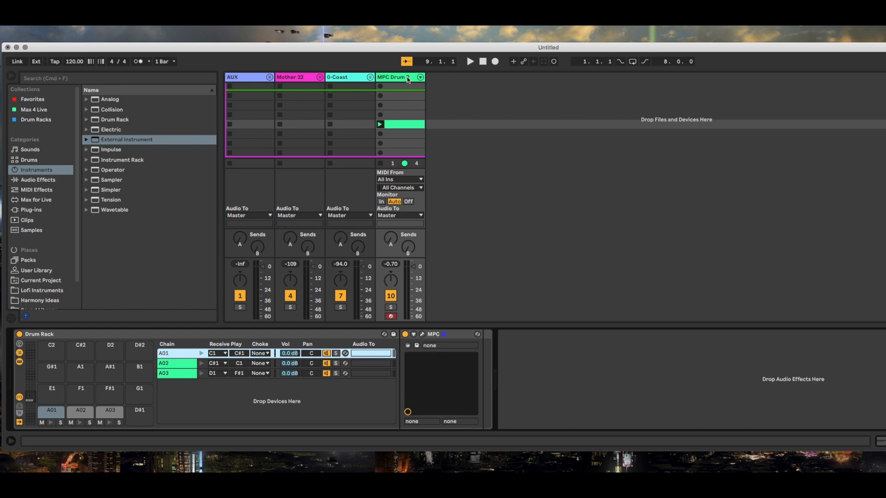
pyautogui.doubleClick(183, 353)
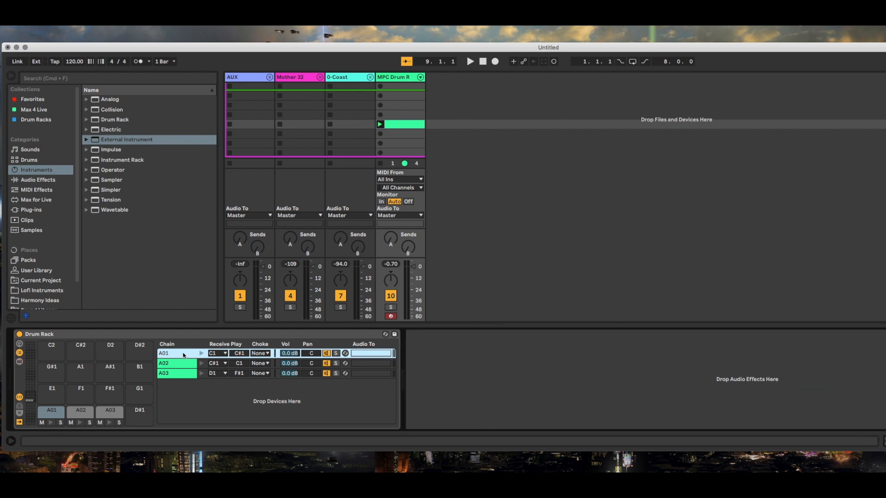
pyautogui.click(423, 336)
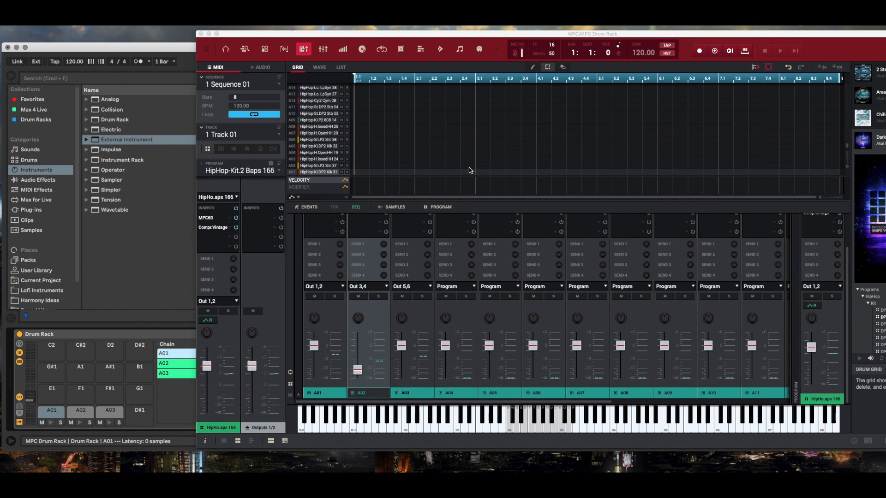
# Step: Switch the MPC plug-in to unused track 2 and set its track type to Plugin
pyautogui.click(460, 394)
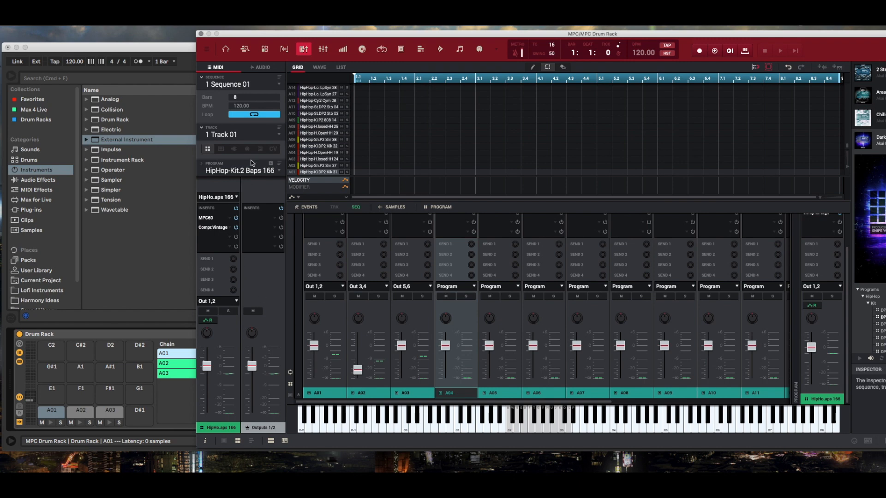
pyautogui.click(245, 139)
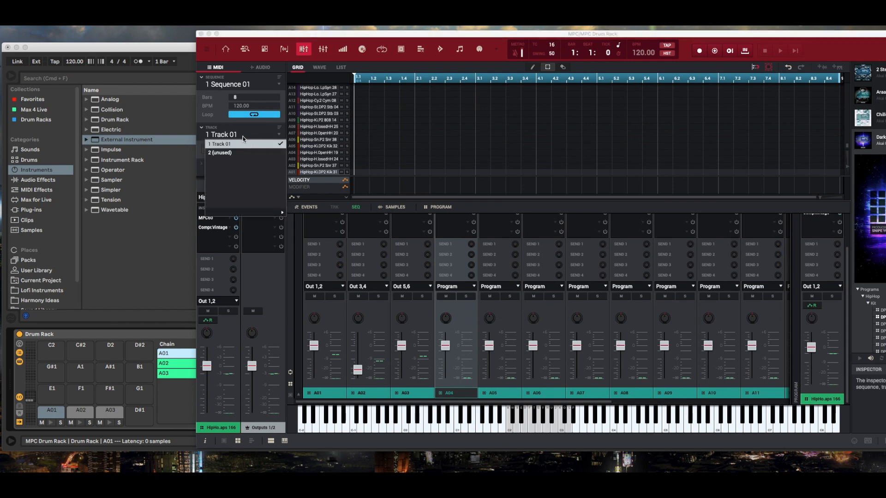
pyautogui.click(222, 156)
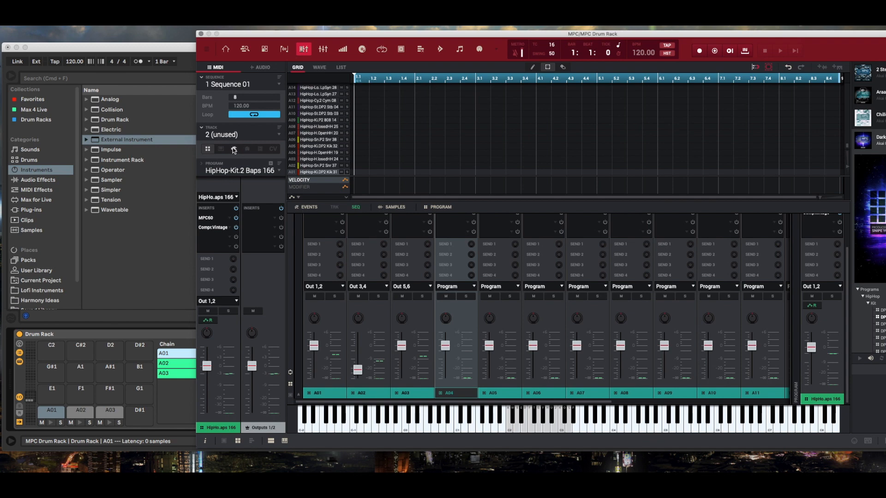
pyautogui.click(235, 149)
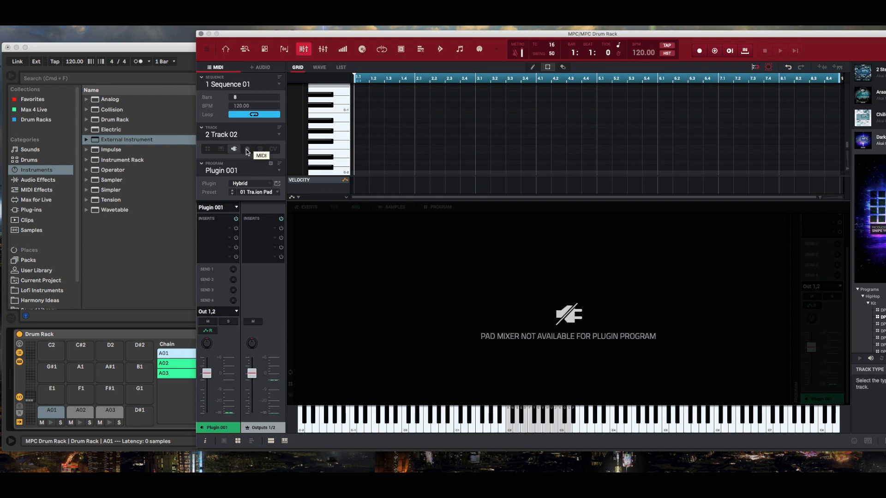
# Step: Load Bassline from the MPC Expansions plug-in list into the Plugin 001 program
pyautogui.click(275, 184)
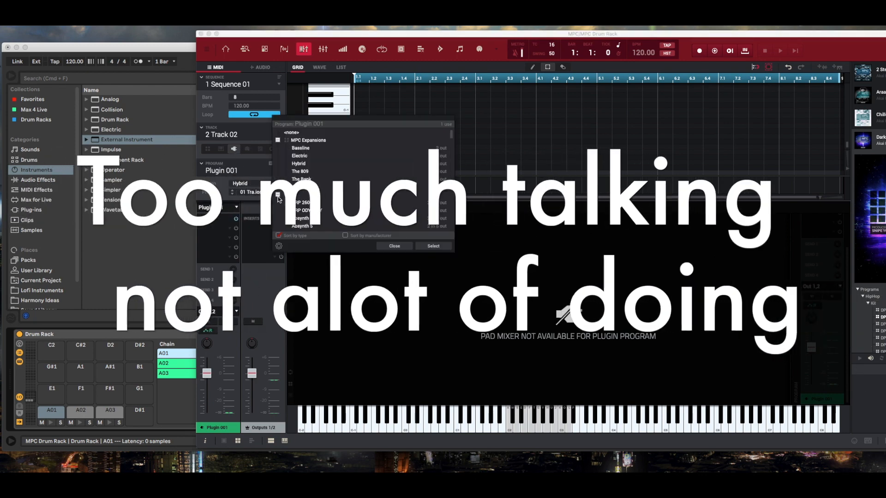
pyautogui.click(277, 140)
pyautogui.click(278, 148)
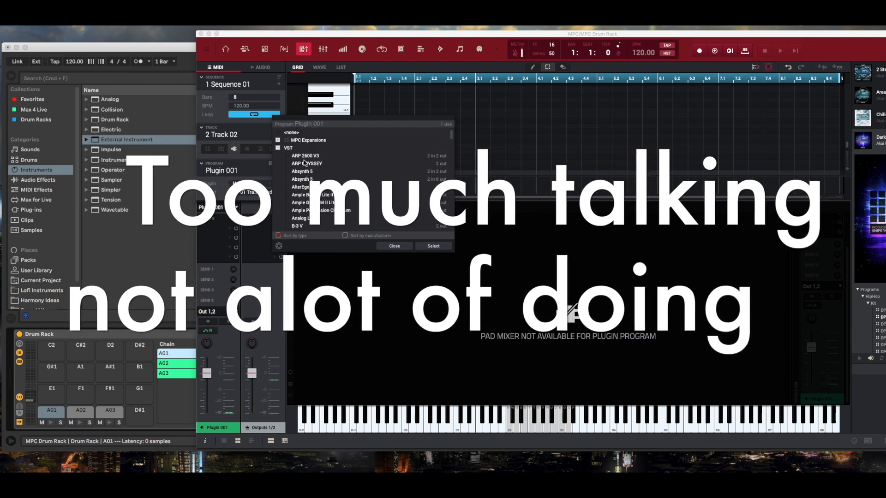
pyautogui.scroll(-15, 319, 194)
pyautogui.scroll(15, 319, 194)
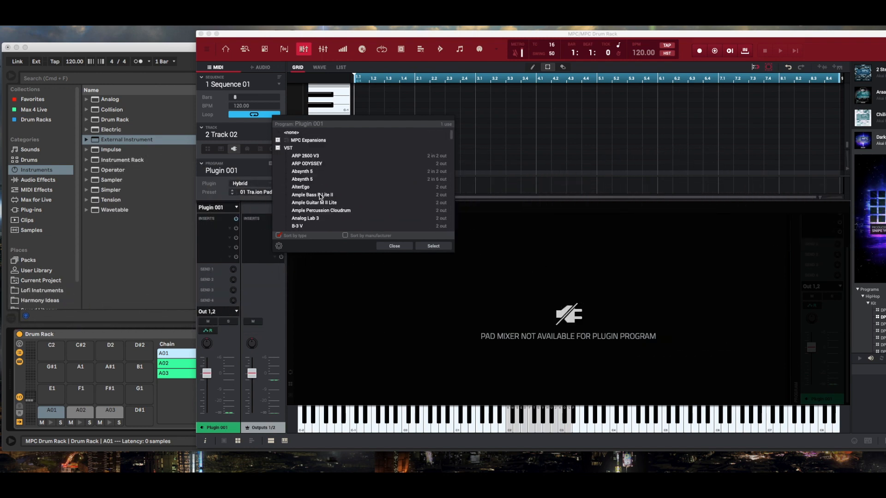
pyautogui.click(278, 140)
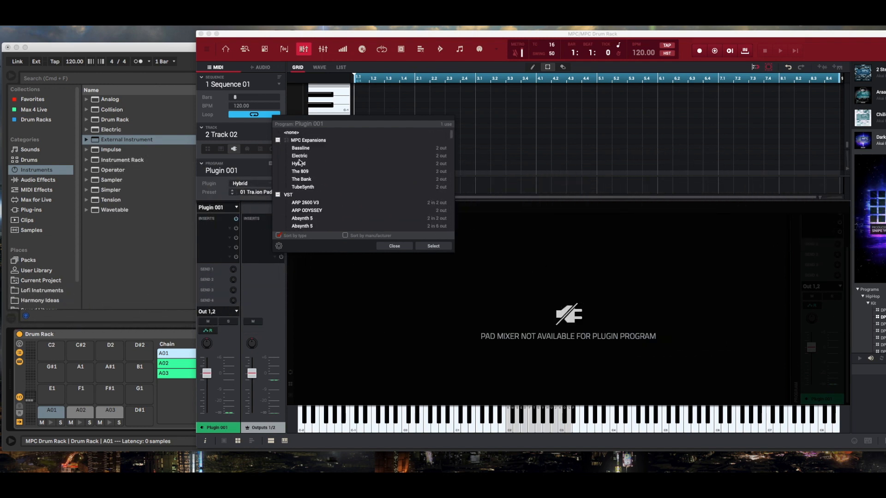
pyautogui.click(296, 148)
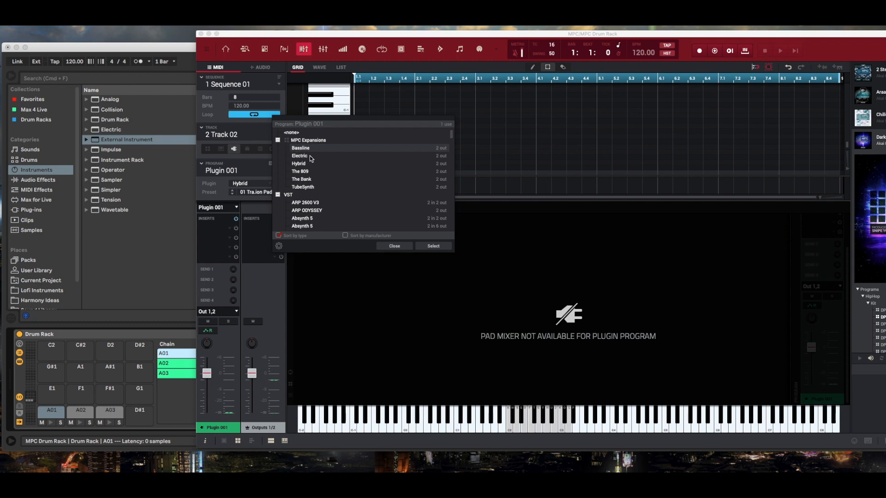
pyautogui.click(433, 247)
# Step: Set the Bassline preset to Analog Octave from the Thump category and return to the MPC main view
pyautogui.click(261, 193)
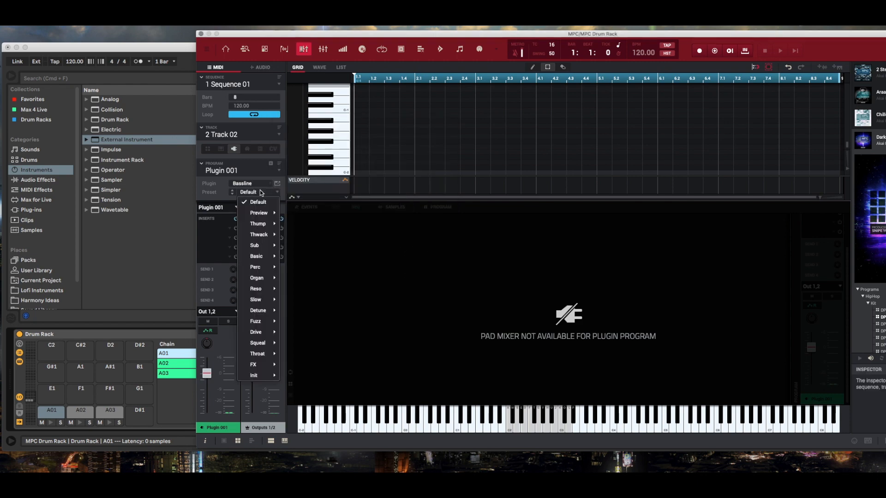
pyautogui.moveTo(261, 224)
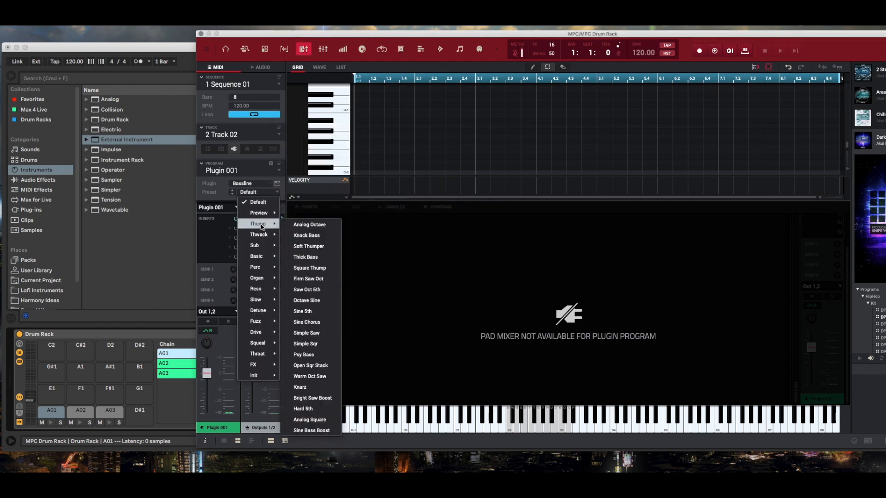
pyautogui.click(308, 225)
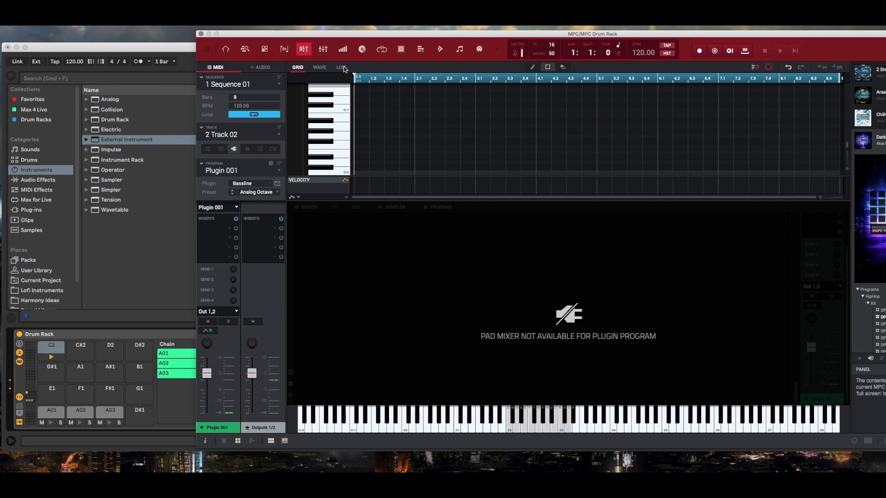
pyautogui.click(225, 49)
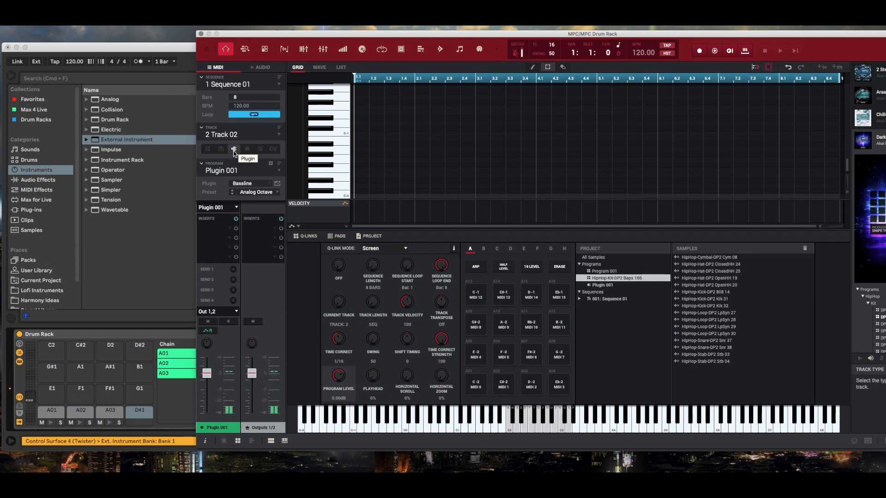
# Step: Collapse the Kit and HipHop folders of Dark Parallax 2 in the expansion browser and close the MPC plug-in window
pyautogui.click(166, 394)
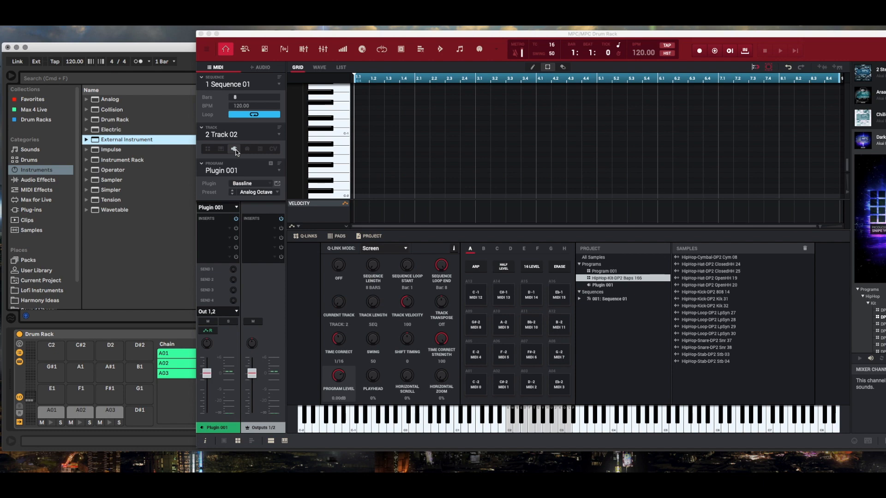
pyautogui.moveTo(645, 37); pyautogui.dragTo(508, 38)
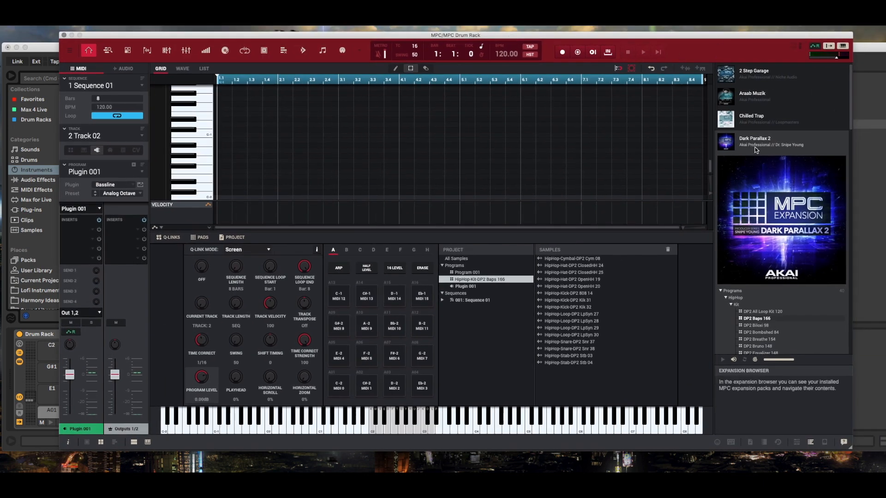
pyautogui.click(731, 304)
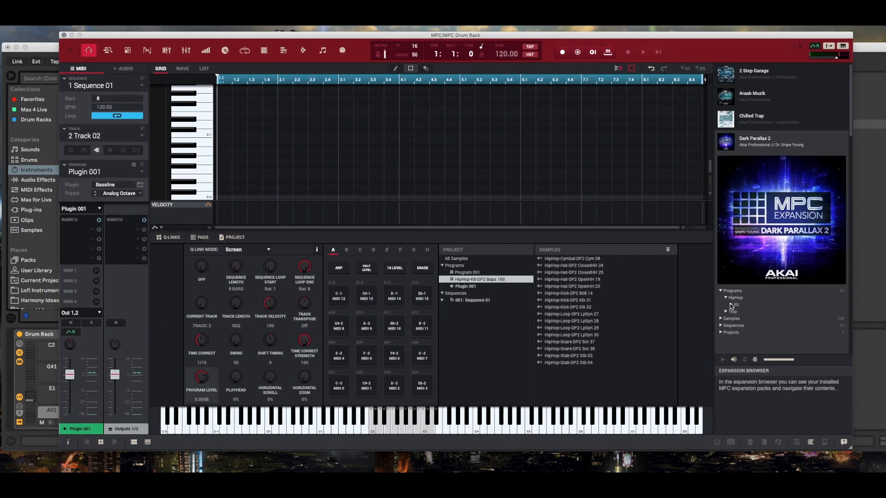
pyautogui.click(726, 298)
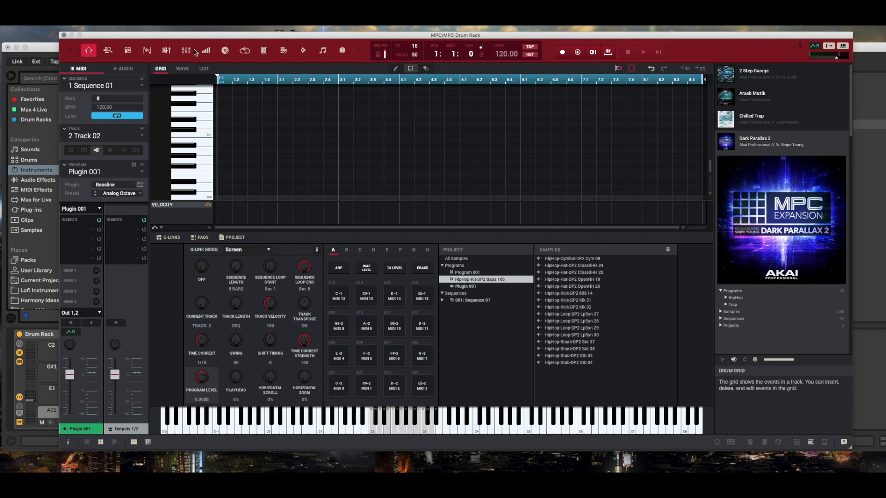
pyautogui.click(64, 35)
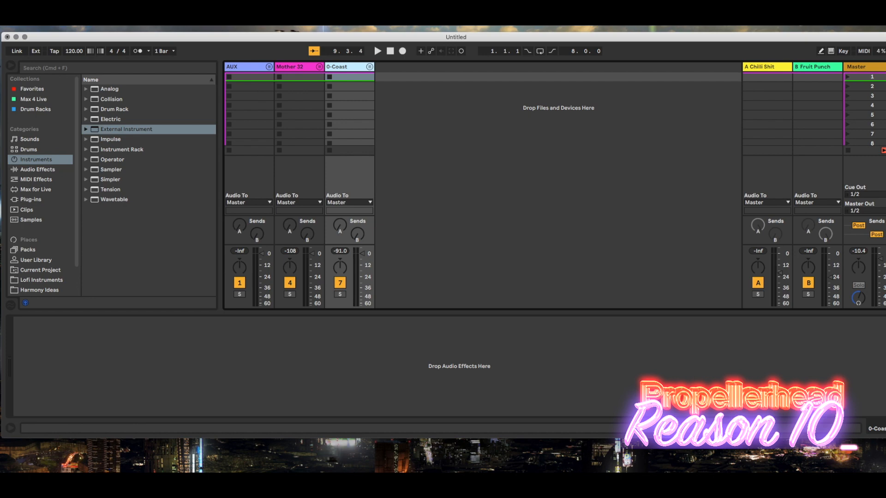
# Step: Switch to Reason and show the rear of its rack with the Master Section unfolded
pyautogui.moveTo(401, 456)
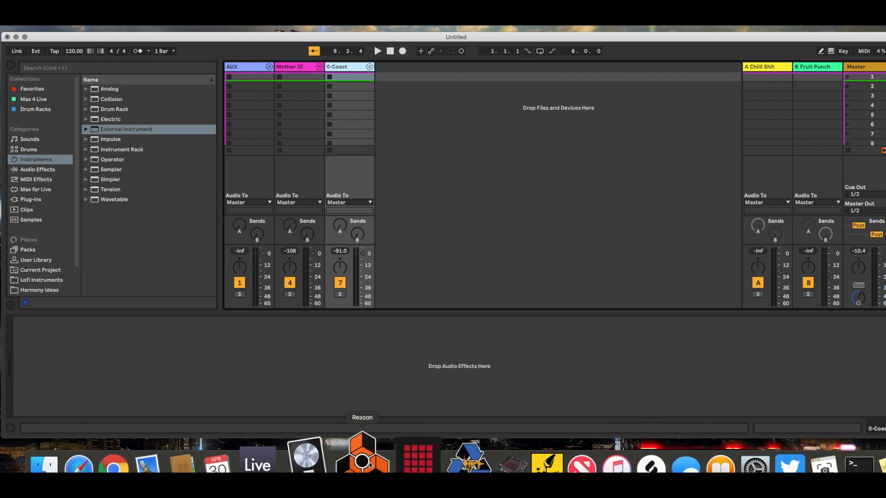
pyautogui.click(369, 463)
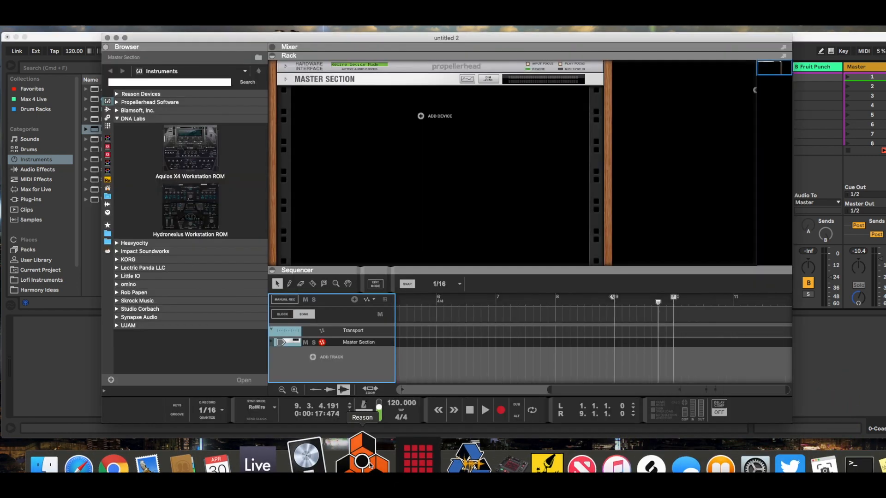
pyautogui.moveTo(494, 39); pyautogui.dragTo(588, 43)
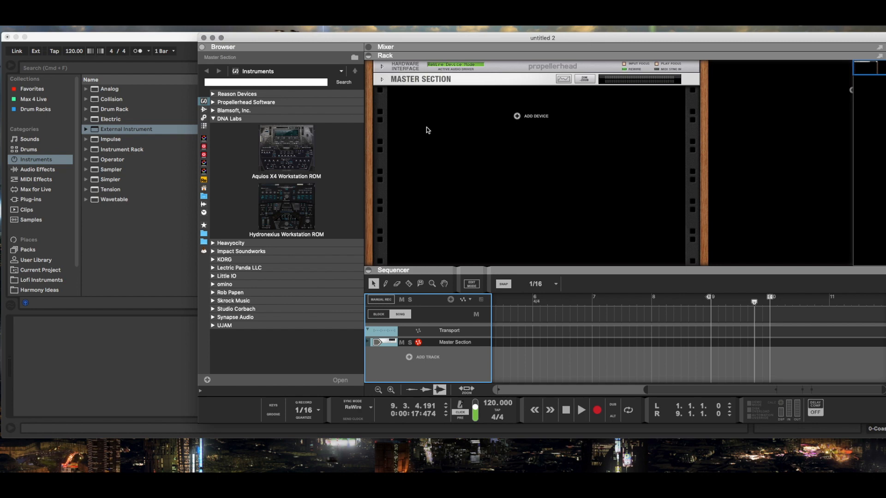
pyautogui.press('Tab')
pyautogui.click(381, 81)
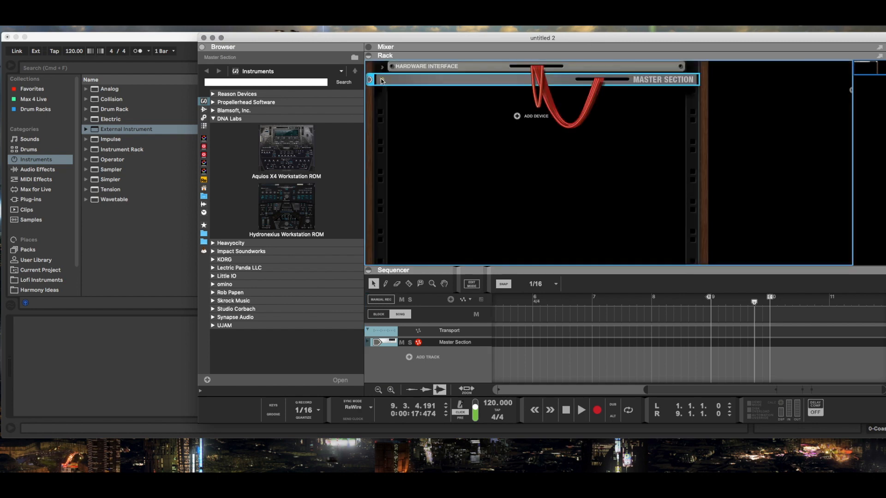
pyautogui.click(381, 80)
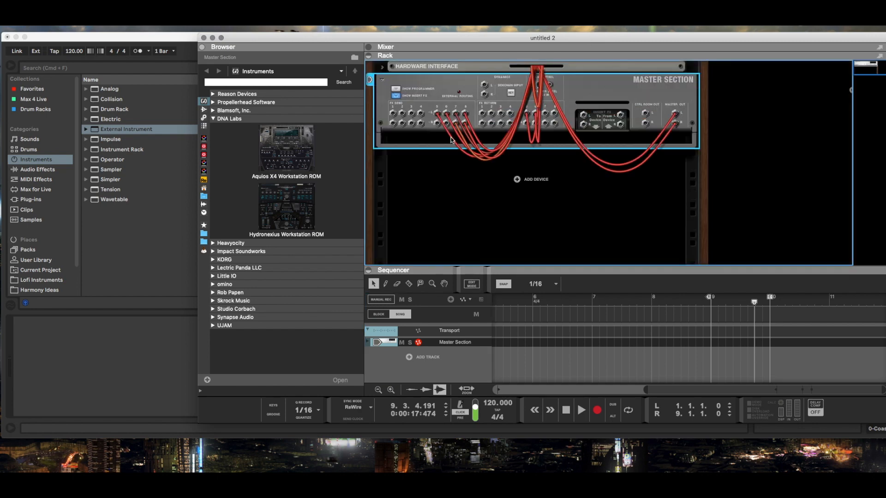
# Step: Reset all Master Section settings and disconnect the Master Section device
pyautogui.rightClick(440, 83)
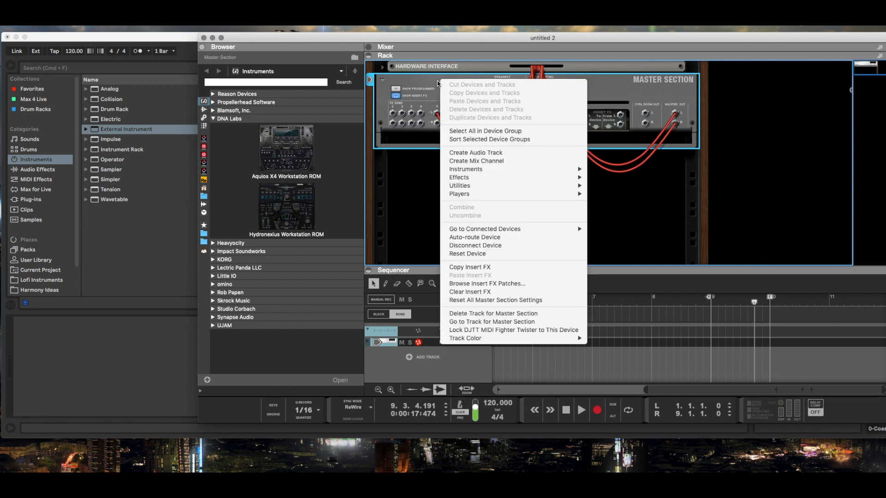
pyautogui.click(427, 89)
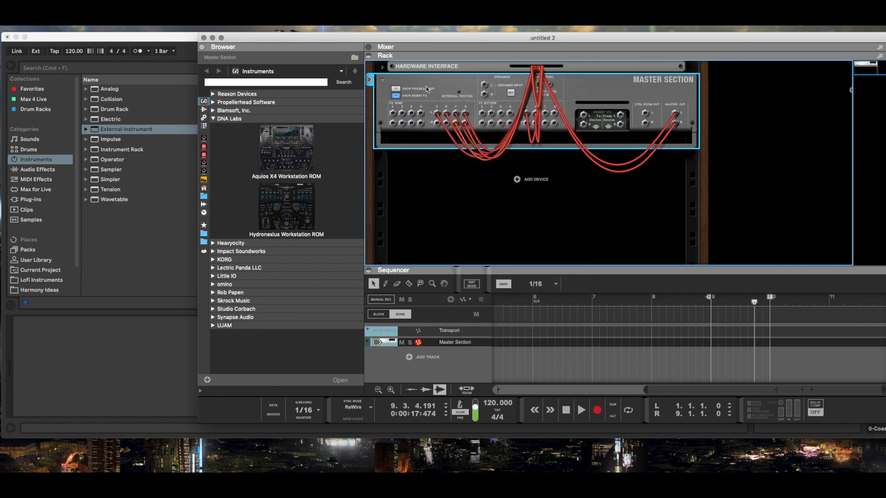
pyautogui.rightClick(438, 83)
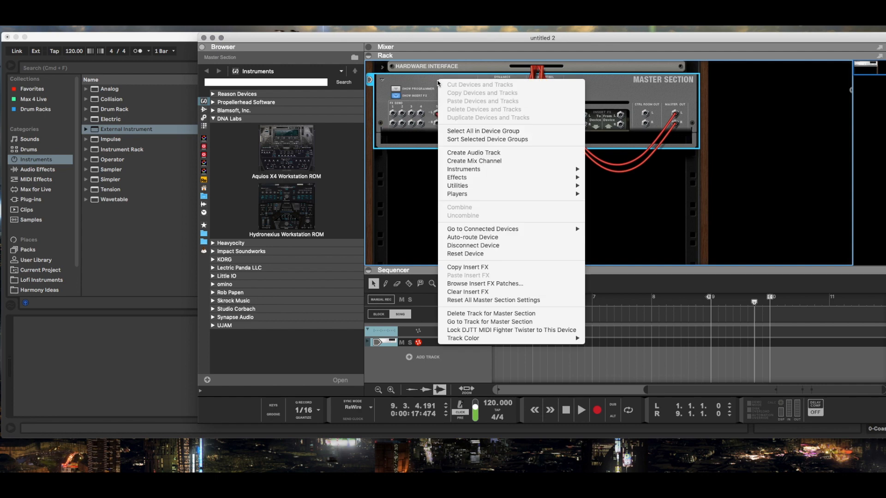
pyautogui.click(461, 300)
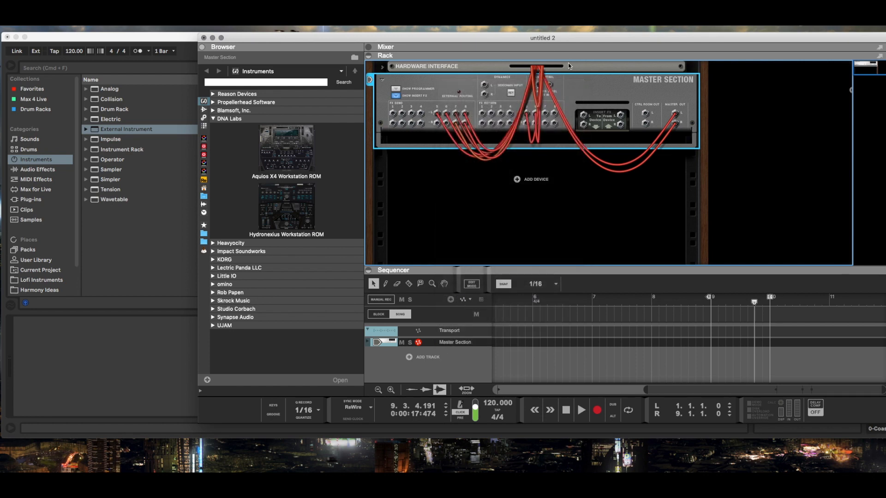
pyautogui.rightClick(447, 94)
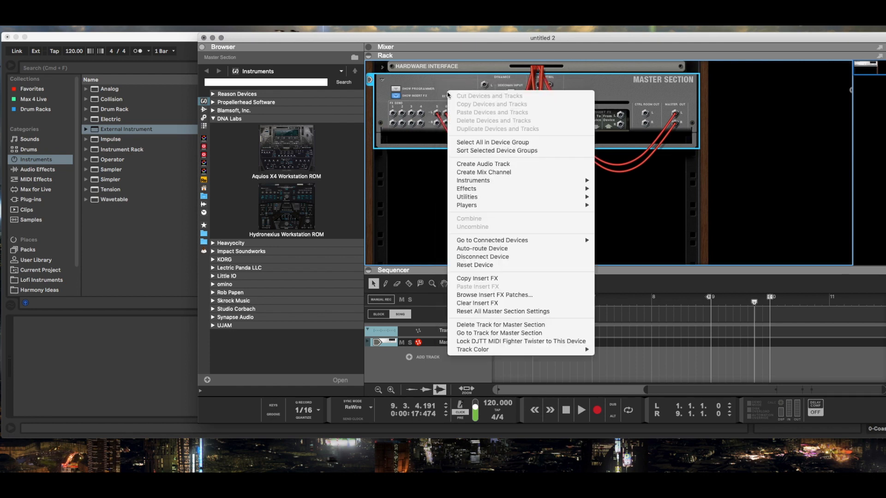
pyautogui.moveTo(461, 199)
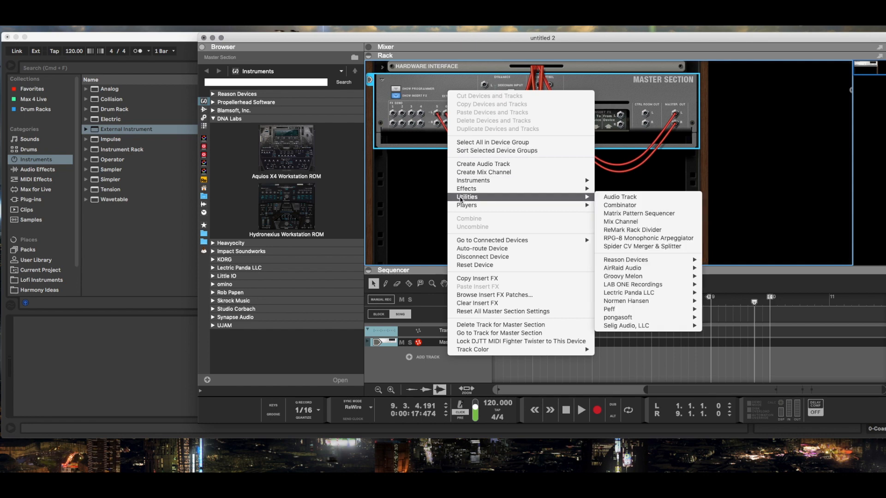
pyautogui.click(466, 257)
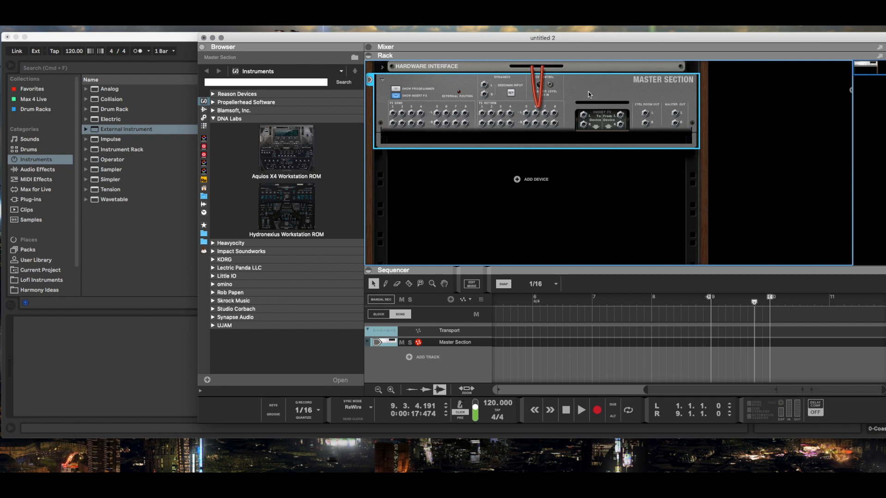
# Step: Unfold the Hardware Interface and fold the Master Section in the rack
pyautogui.click(383, 67)
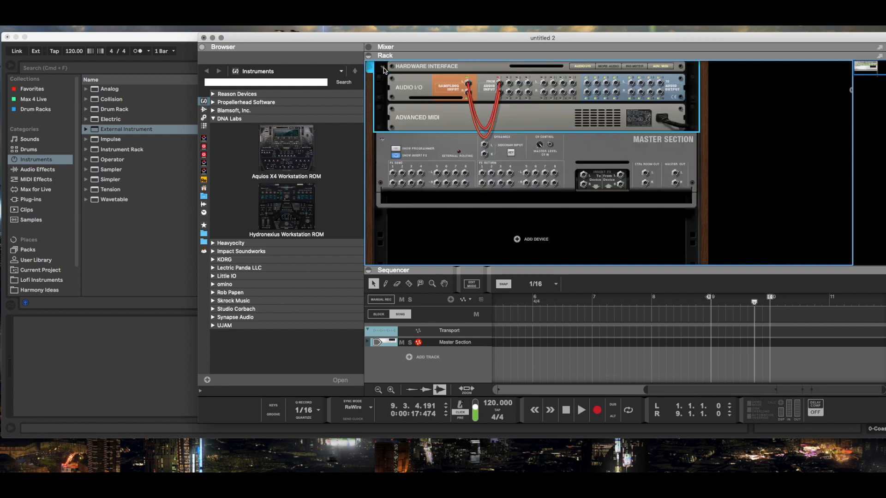
pyautogui.click(381, 139)
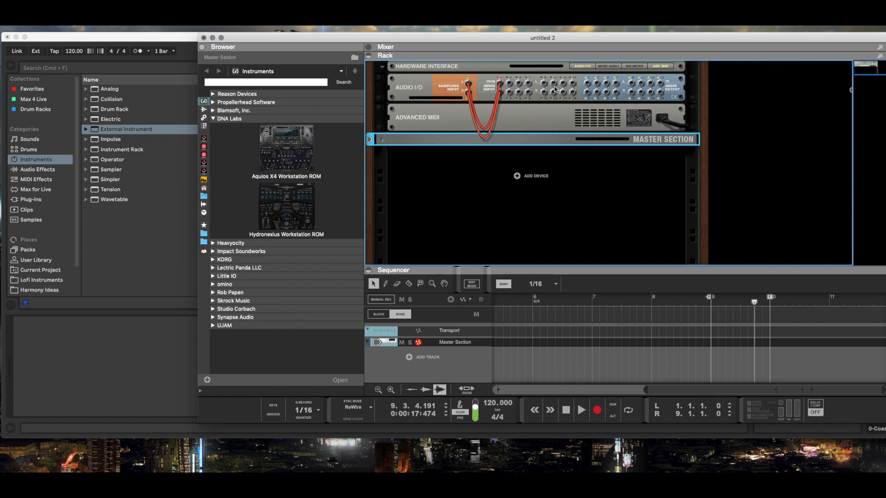
# Step: Add an Aquios X4 Workstation ROM instrument to the rack below the Master Section
pyautogui.click(323, 148)
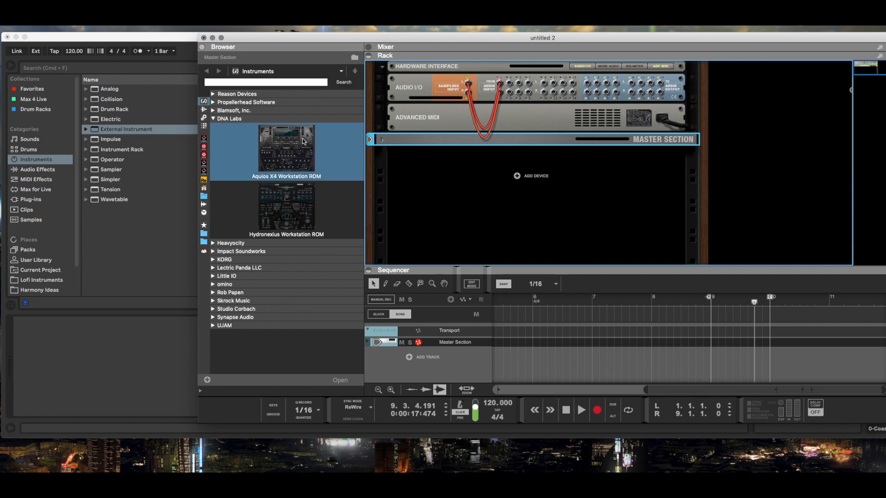
pyautogui.doubleClick(265, 148)
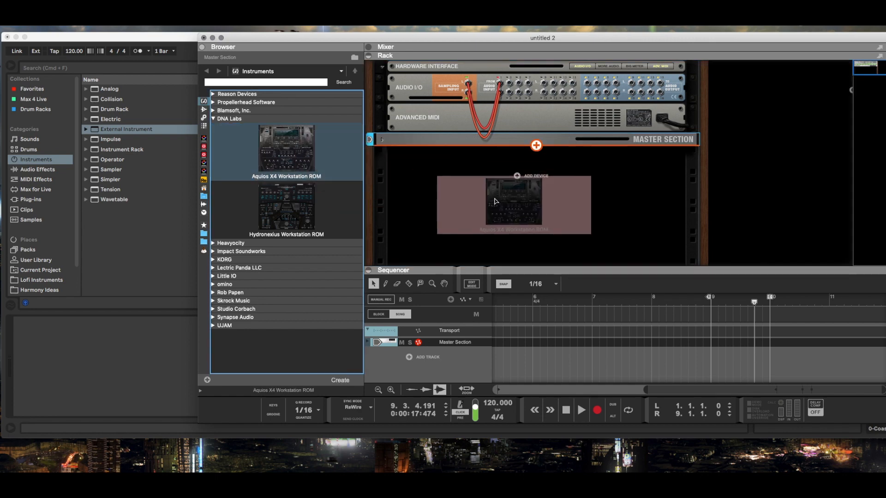
pyautogui.scroll(3, 493, 188)
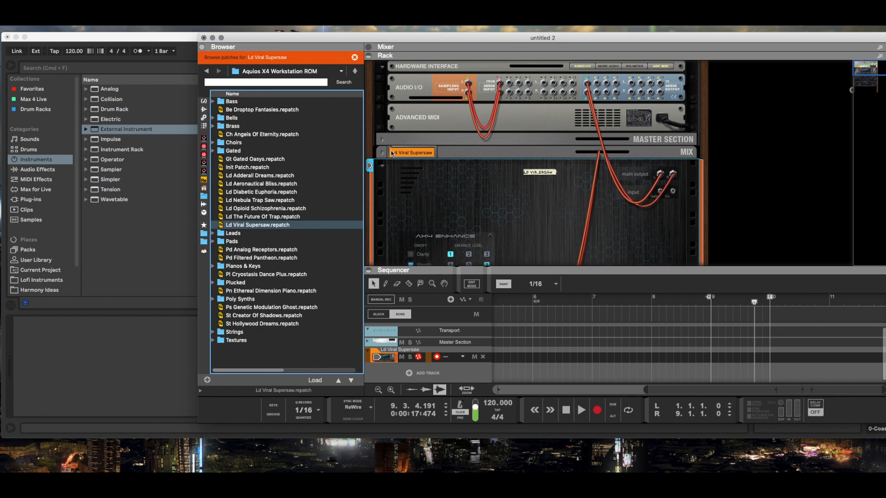
# Step: Fold the Aquios X4 and add a Layers Wave Edition instrument from the Propellerhead Software devices below it in the rack
pyautogui.click(382, 166)
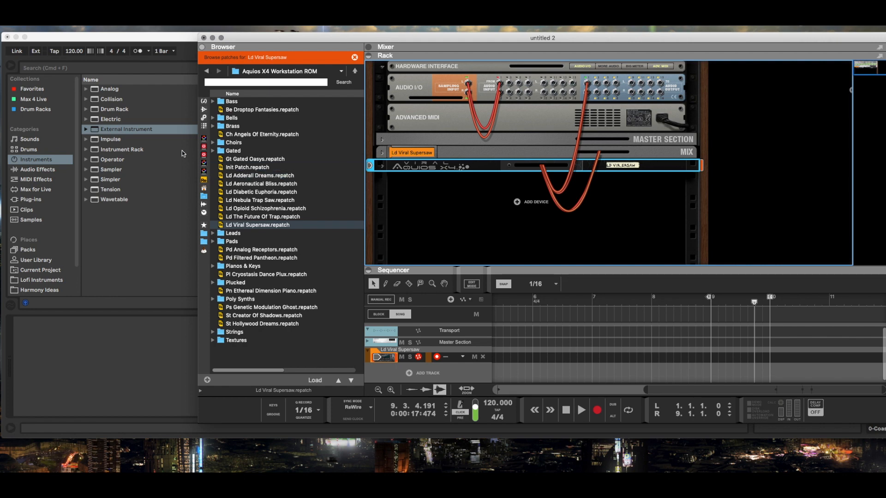
pyautogui.click(203, 100)
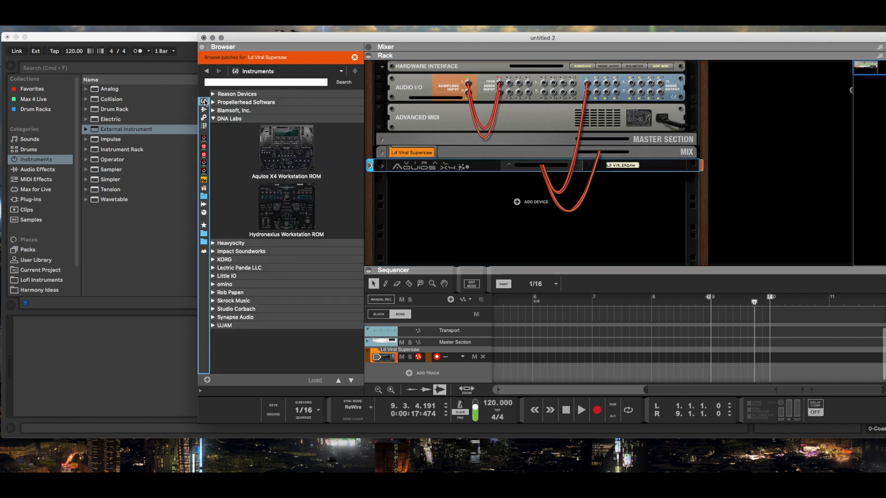
pyautogui.click(229, 121)
pyautogui.doubleClick(217, 103)
pyautogui.click(243, 231)
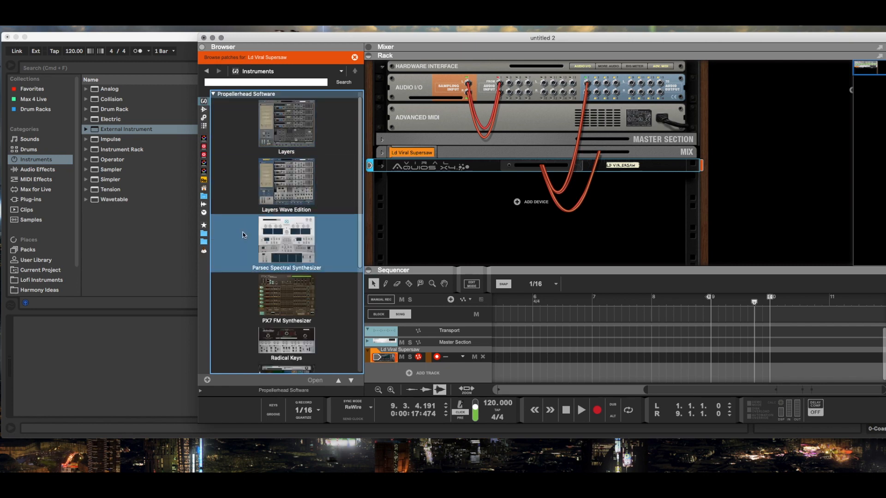
pyautogui.scroll(-1, 258, 221)
pyautogui.click(278, 189)
pyautogui.moveTo(278, 189); pyautogui.dragTo(491, 259)
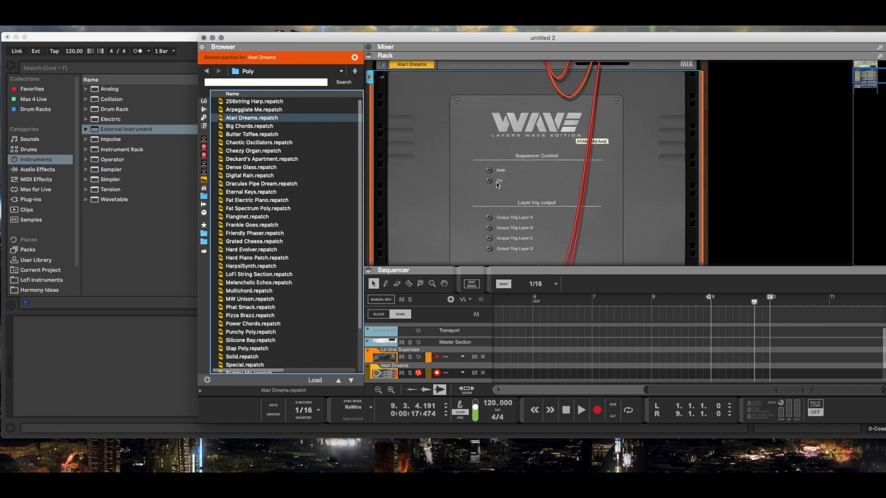
# Step: Unfold the Atari Dreams mix channel and cable its direct output to audio outputs 3/4 of the Hardware Interface
pyautogui.scroll(5, 539, 181)
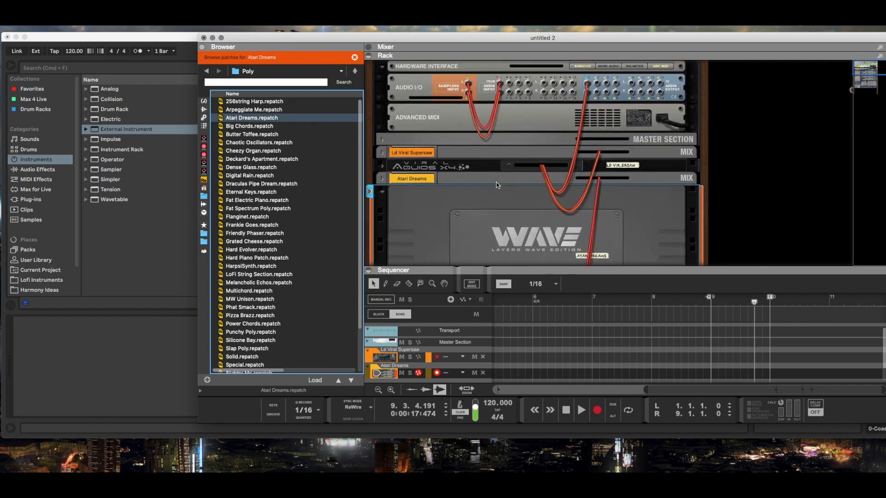
pyautogui.click(382, 180)
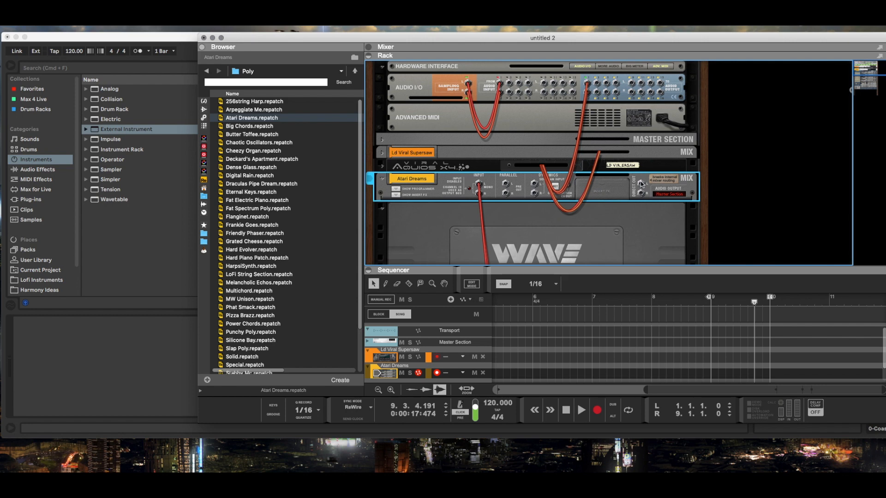
pyautogui.moveTo(641, 183); pyautogui.dragTo(596, 84)
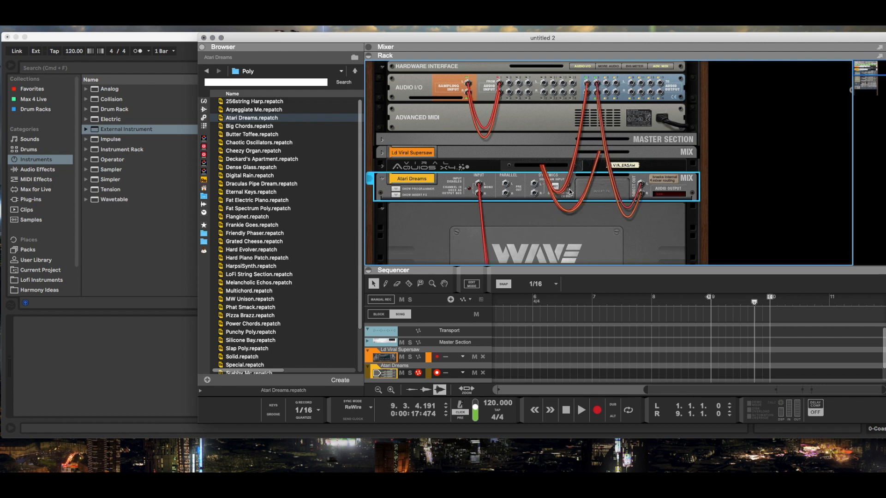
# Step: Inspect the rear connections of the Master Section and the cabling of the instruments below it
pyautogui.click(382, 142)
pyautogui.click(382, 140)
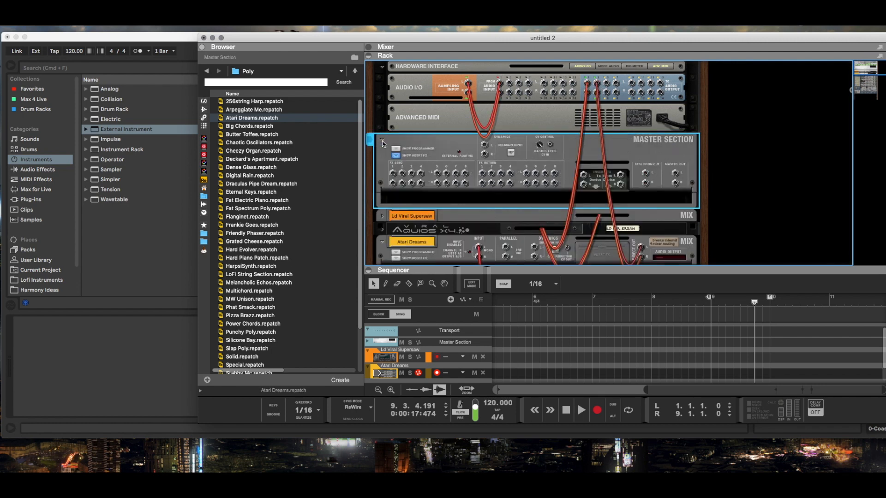
pyautogui.click(382, 140)
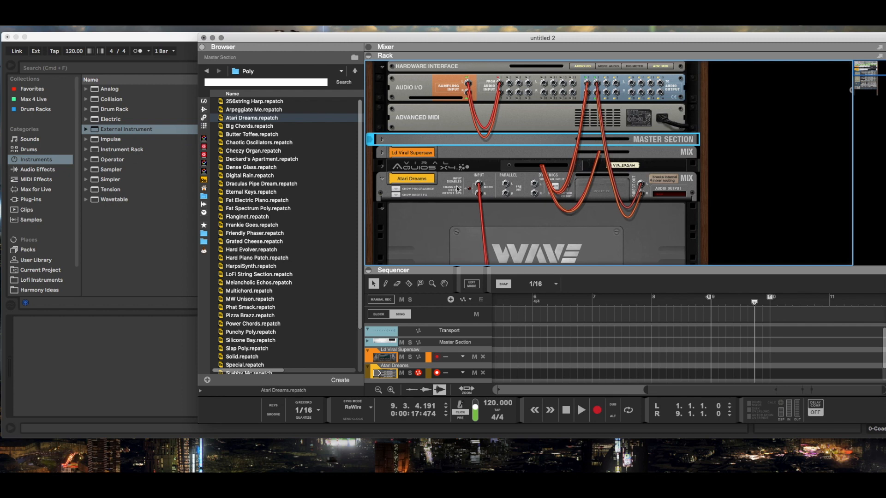
pyautogui.scroll(-3, 533, 245)
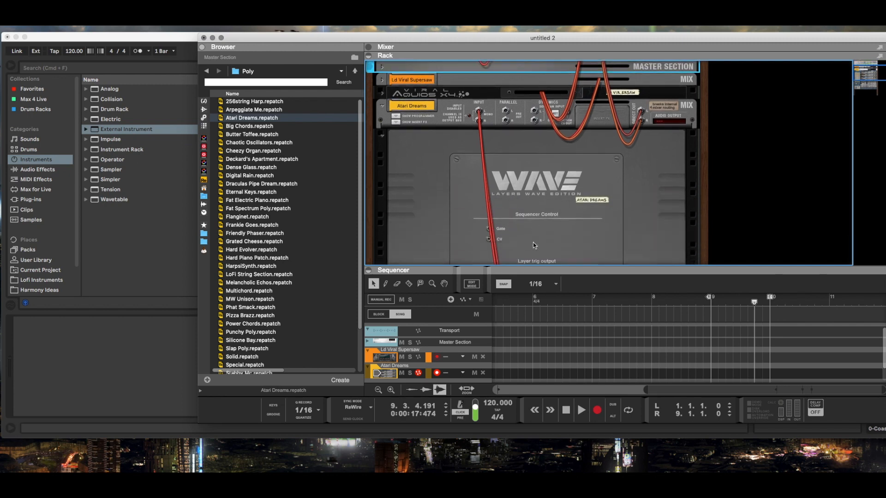
pyautogui.scroll(-1, 533, 244)
pyautogui.scroll(1, 532, 244)
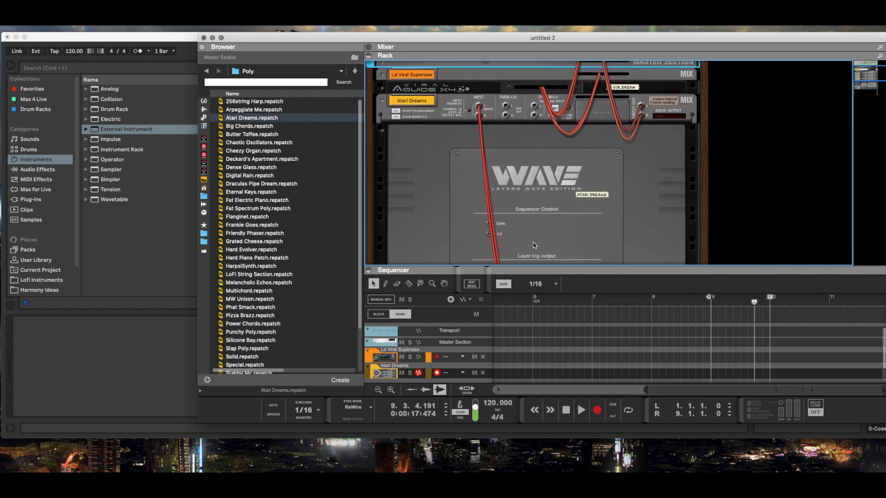
pyautogui.scroll(4, 533, 245)
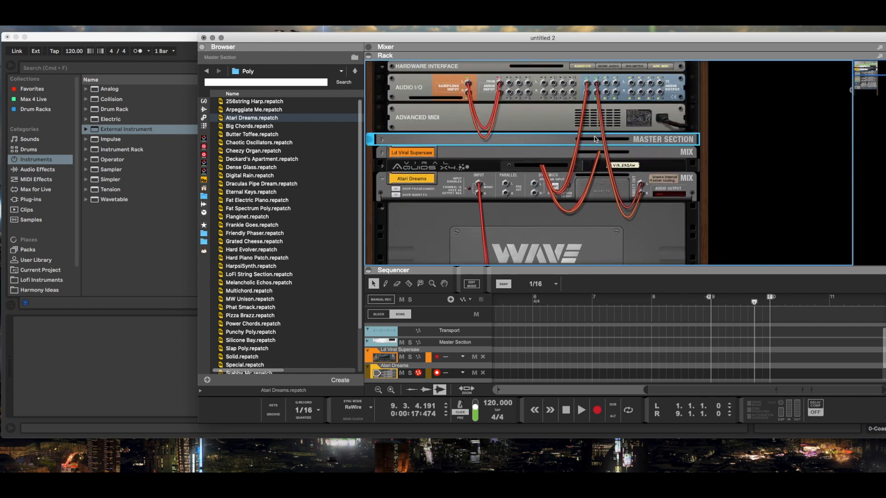
# Step: Flip the rack to its front and fold the Atari Dreams mix channel and the Layers Wave Edition device
pyautogui.press('Tab')
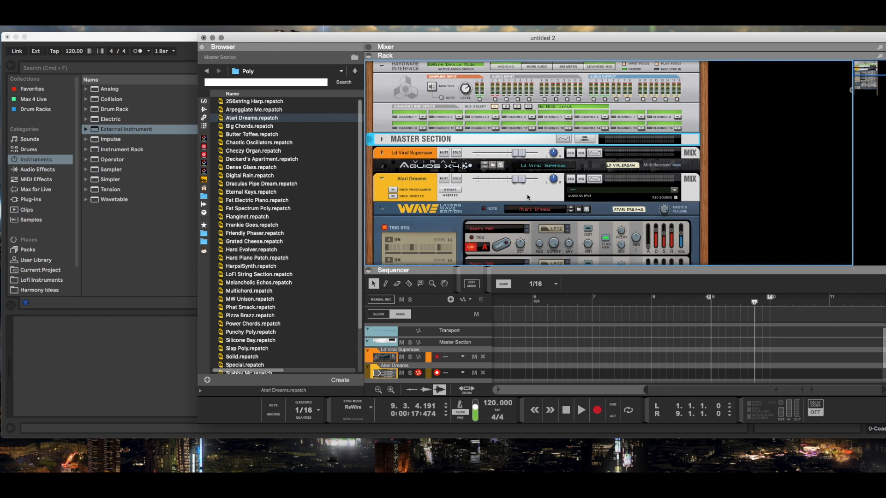
pyautogui.scroll(-5, 527, 194)
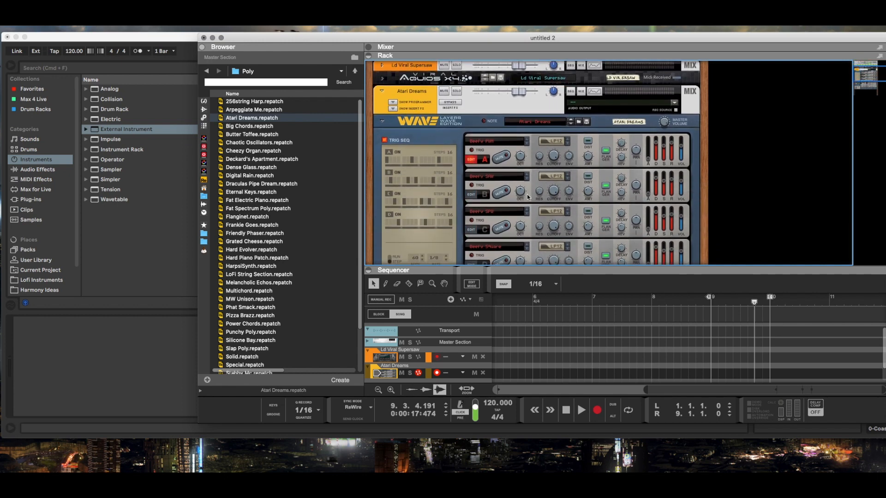
pyautogui.click(381, 85)
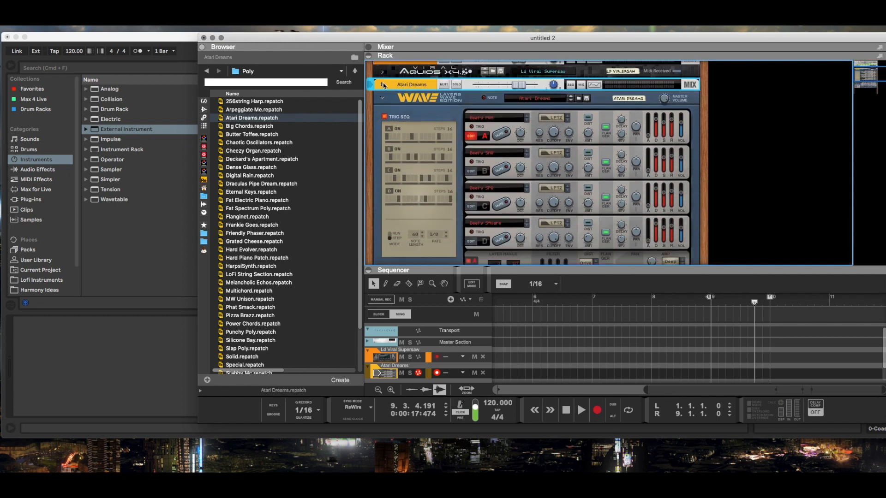
pyautogui.click(382, 98)
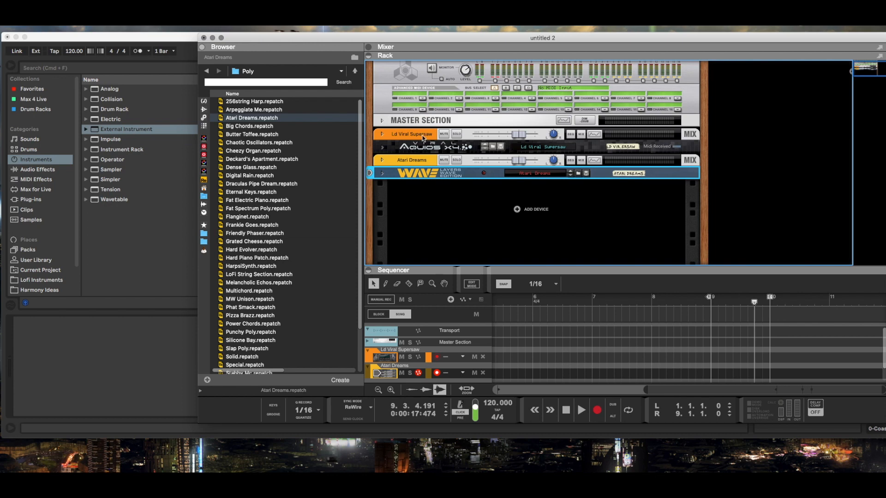
# Step: Enlarge the sequencer area and assign the MIDI keyboard focus to the Ld Viral Supersaw track
pyautogui.scroll(1, 404, 101)
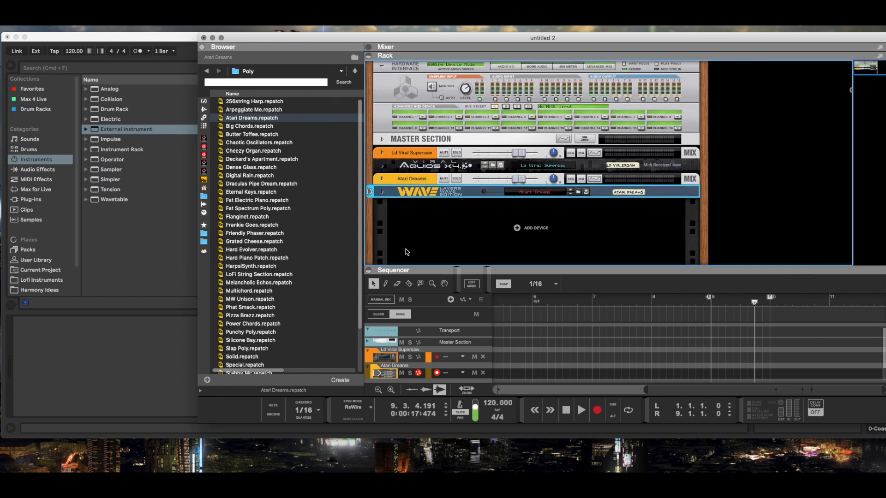
pyautogui.moveTo(408, 263); pyautogui.dragTo(412, 224)
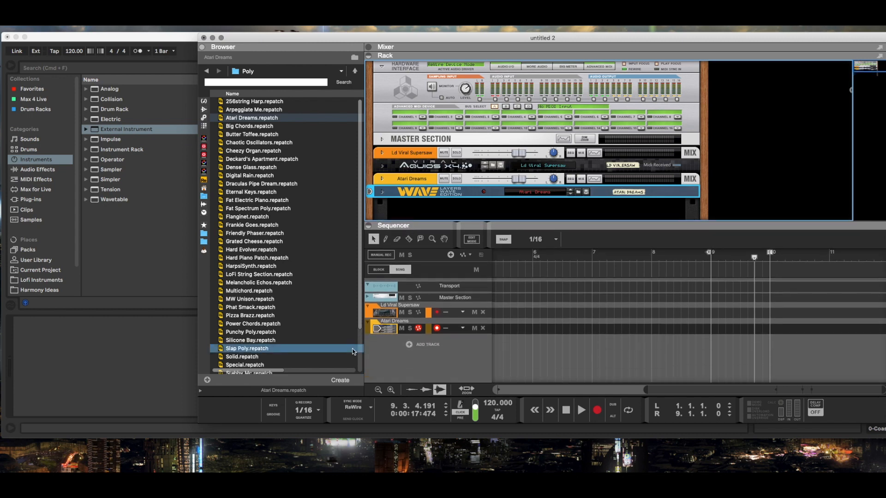
pyautogui.click(371, 314)
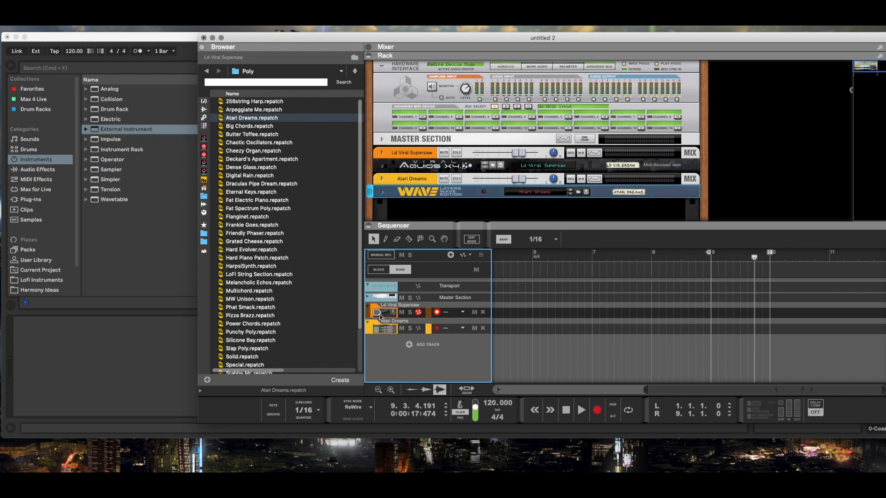
# Step: Move the Reason window aside, switch to Ableton Live and insert two audio tracks after the 0-Coast track
pyautogui.moveTo(507, 44); pyautogui.dragTo(807, 36)
pyautogui.click(403, 81)
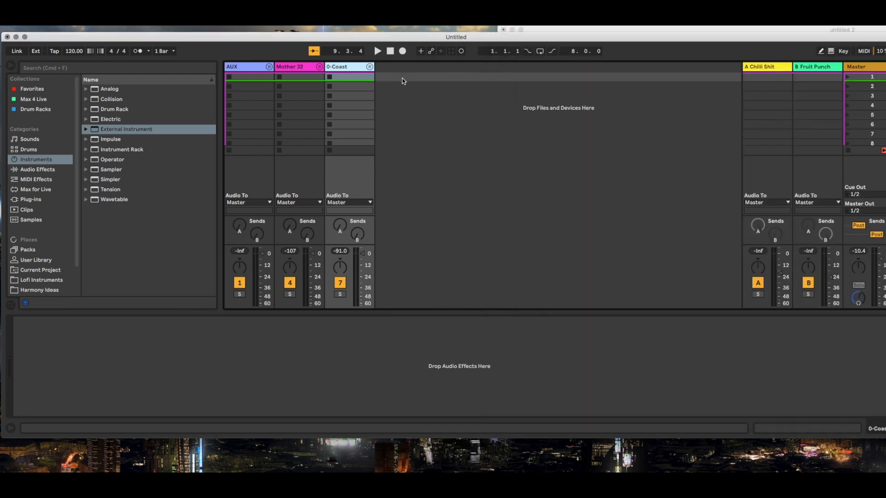
pyautogui.rightClick(403, 81)
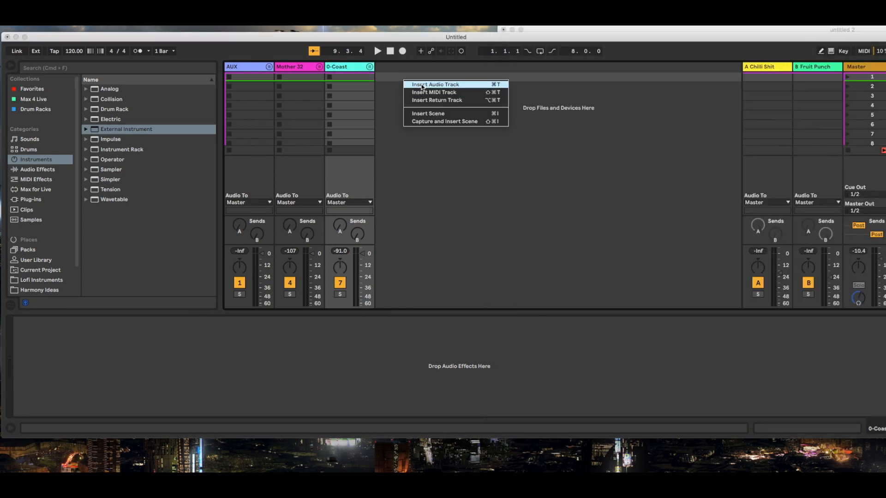
pyautogui.click(423, 85)
pyautogui.rightClick(435, 84)
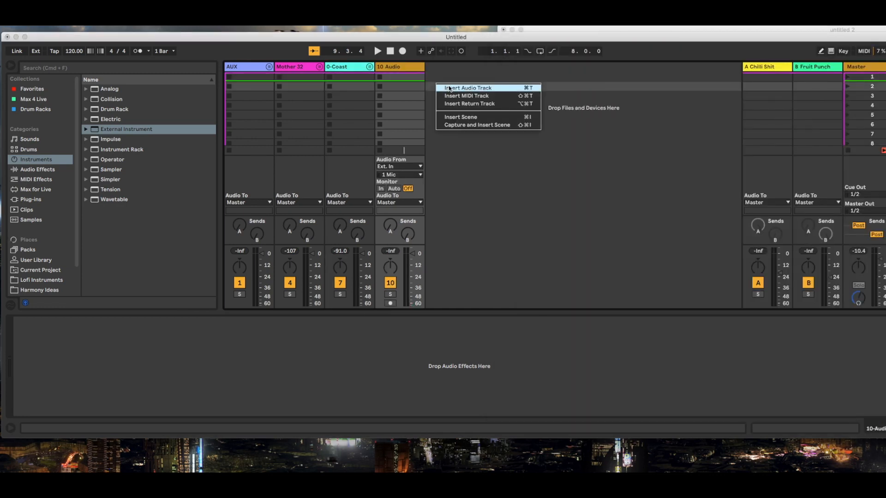
pyautogui.click(450, 88)
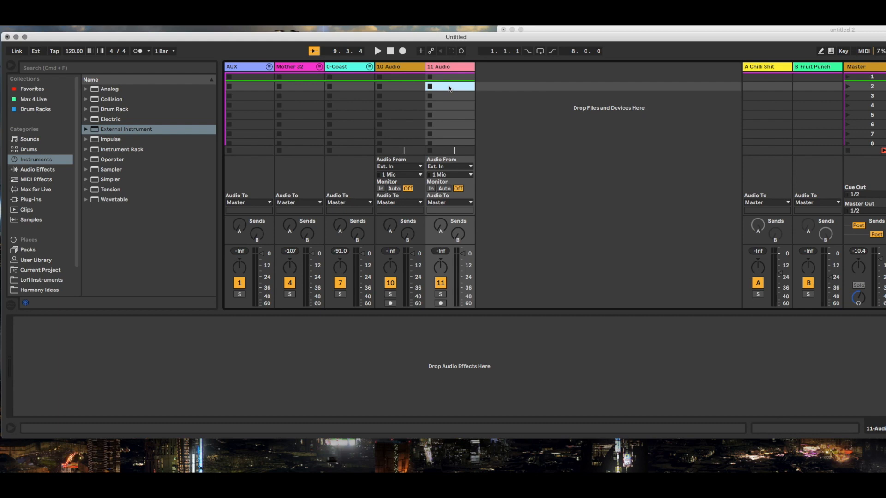
# Step: Set Reason as the audio source of both the 10 Audio and 11 Audio tracks
pyautogui.click(394, 167)
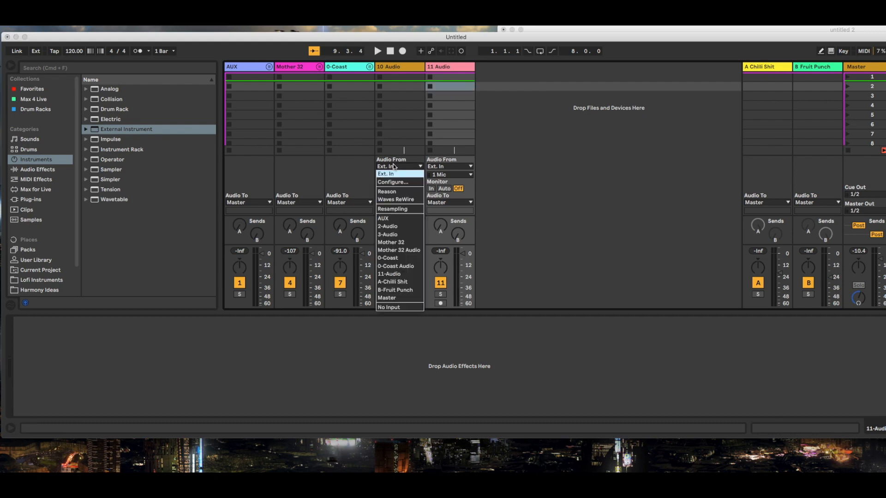
pyautogui.click(397, 193)
pyautogui.click(440, 167)
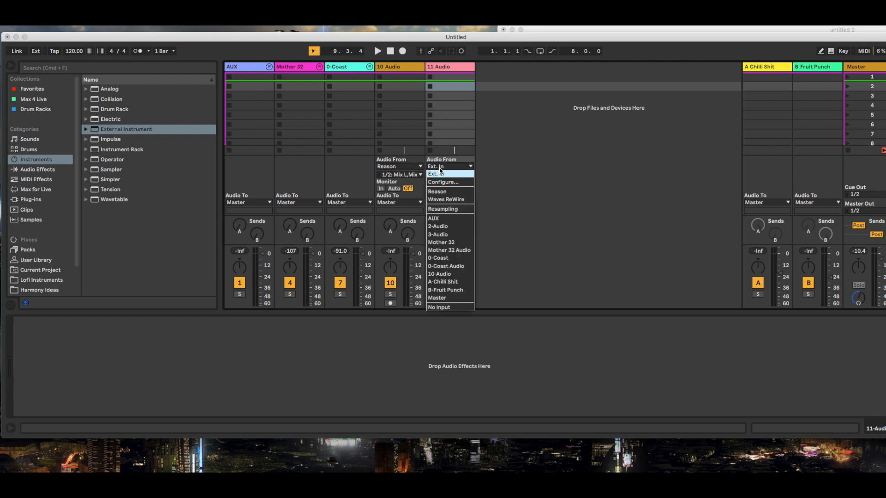
pyautogui.click(443, 191)
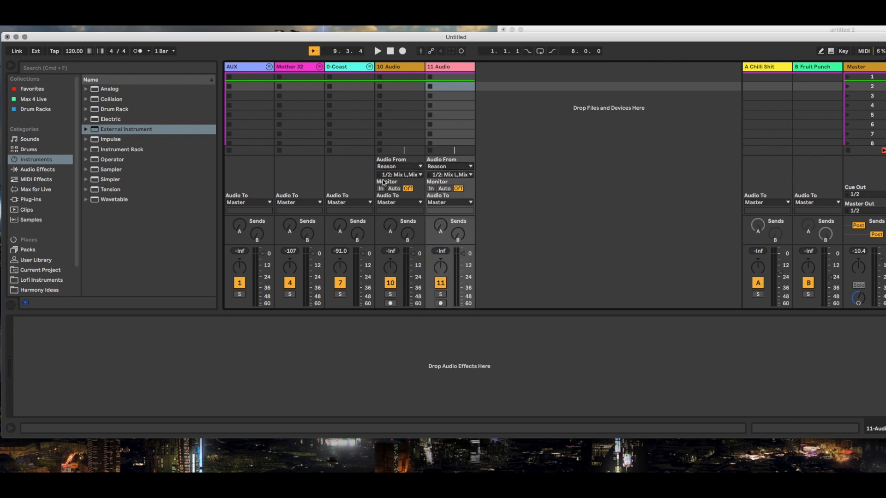
# Step: Choose Reason input channel 1/2 for the 10 Audio track and set its monitoring to In
pyautogui.click(395, 69)
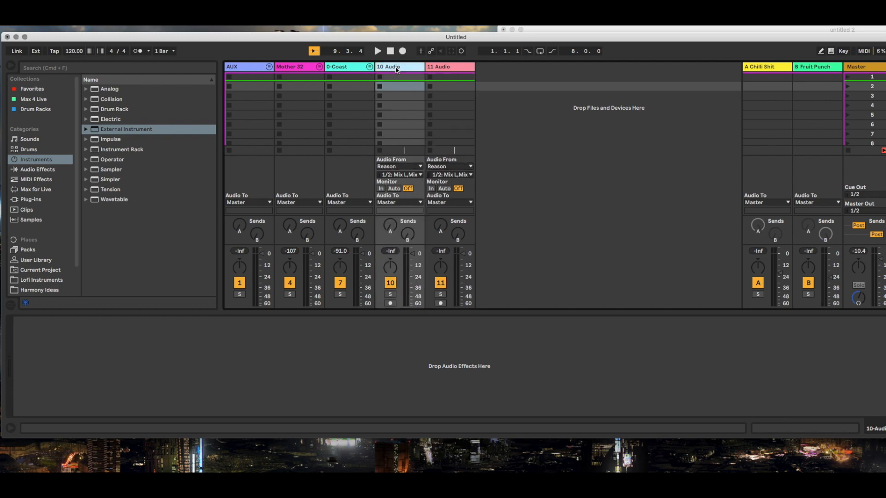
pyautogui.click(398, 175)
pyautogui.click(396, 185)
pyautogui.click(382, 189)
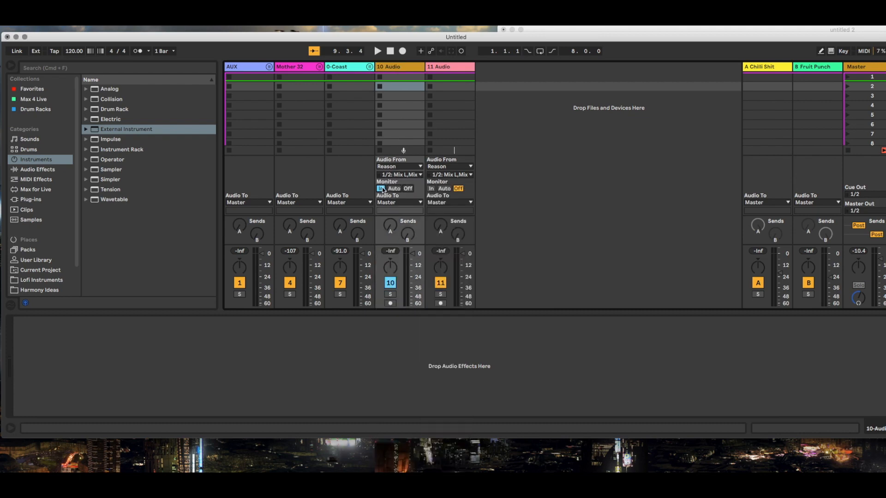
# Step: Choose Reason input channel 3/4 for the 11 Audio track and set its monitoring to In
pyautogui.click(453, 67)
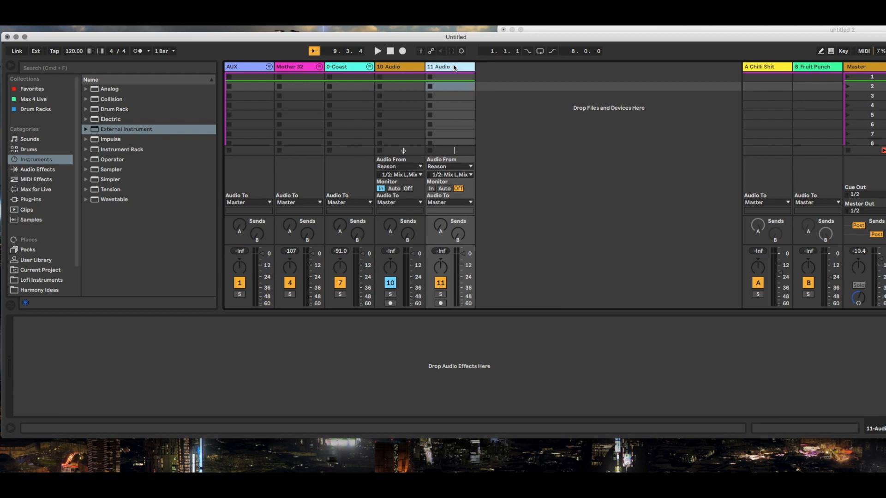
pyautogui.click(446, 175)
pyautogui.click(445, 190)
pyautogui.click(431, 189)
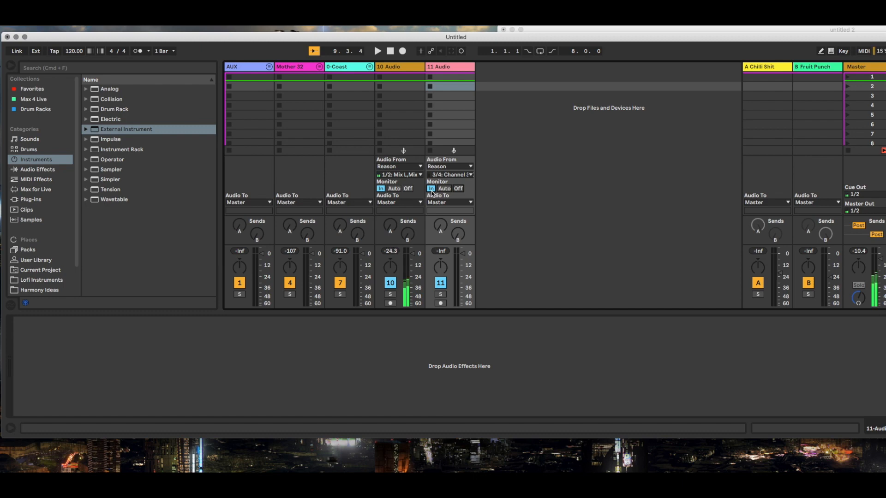
# Step: Move the Reason window back beside Live, then return to Live and check the incoming signal on 10 Audio and 11 Audio
pyautogui.moveTo(756, 30); pyautogui.dragTo(588, 37)
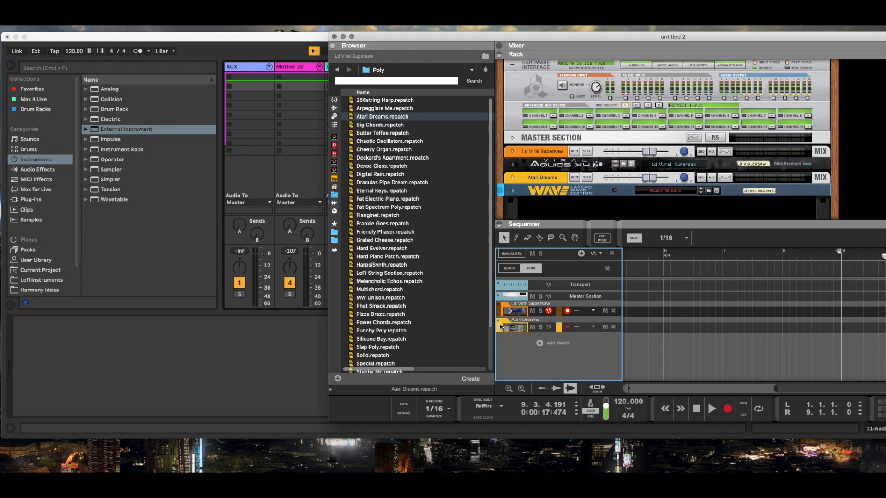
pyautogui.click(283, 41)
pyautogui.click(409, 70)
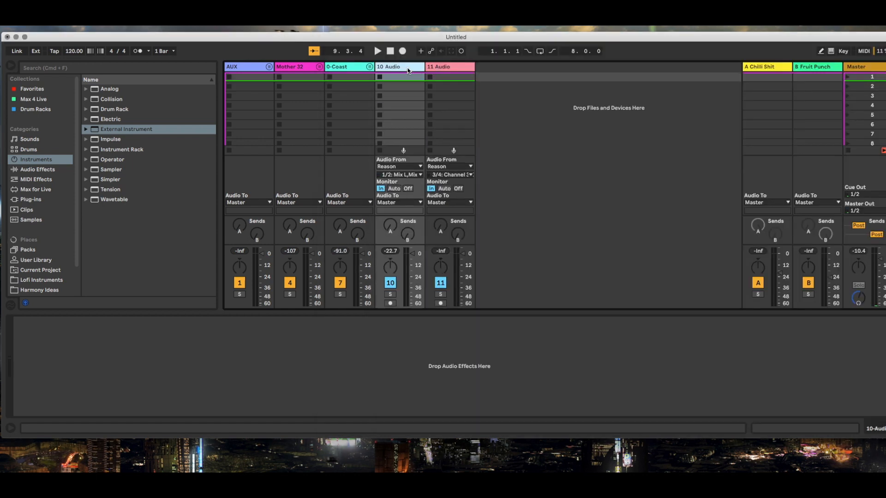
pyautogui.click(449, 67)
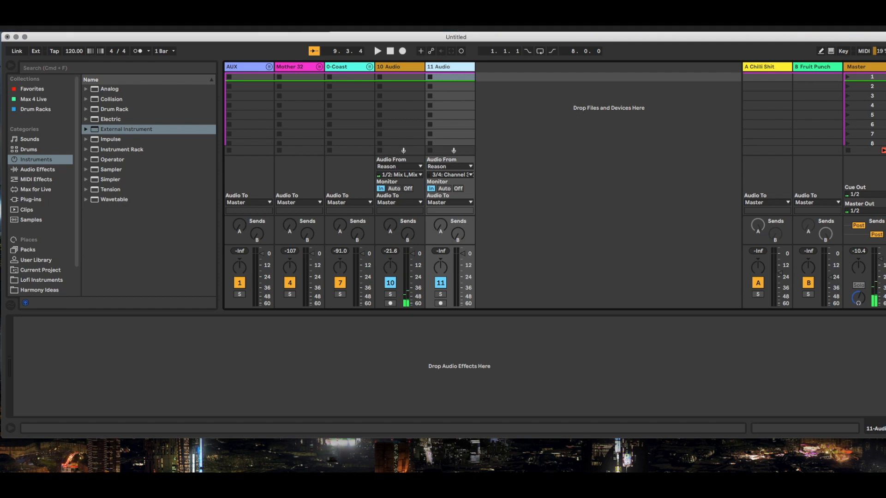
# Step: Switch to Reason and assign the MIDI keyboard focus to the Atari Dreams track
pyautogui.press('super+Tab')
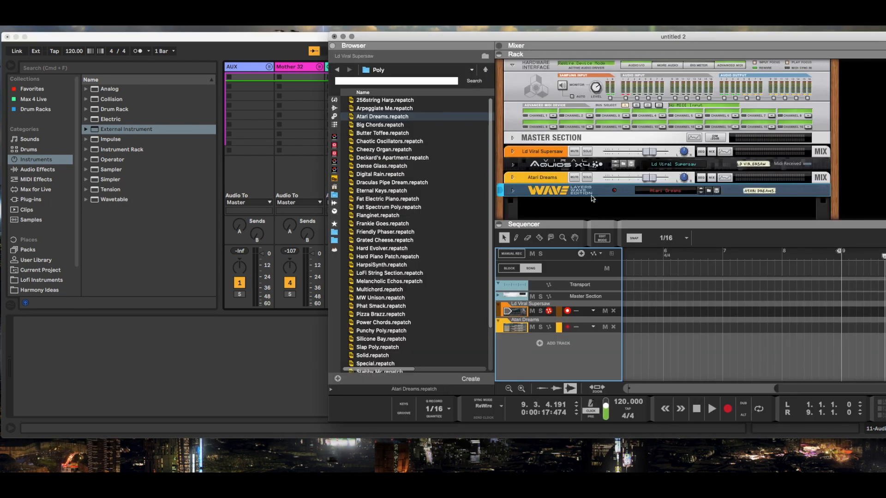
pyautogui.click(500, 327)
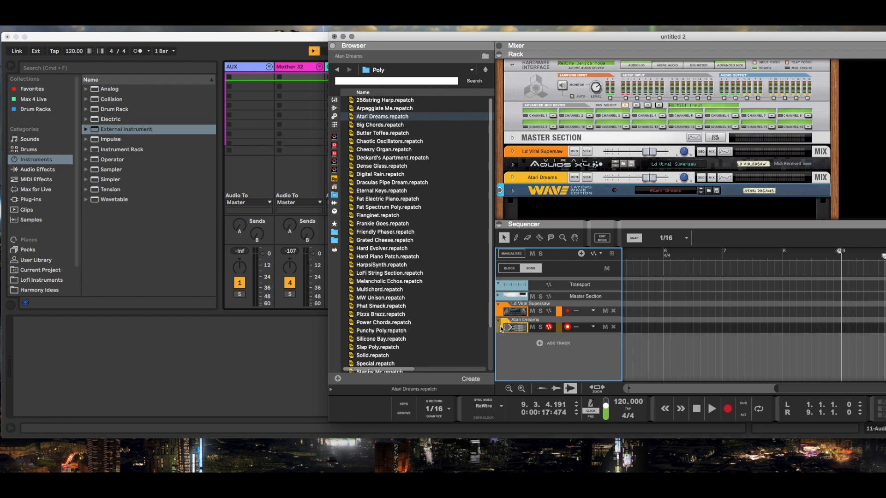
# Step: Show the rear of the rack and examine the audio cabling and the Master Section's back-panel connections
pyautogui.press('Tab')
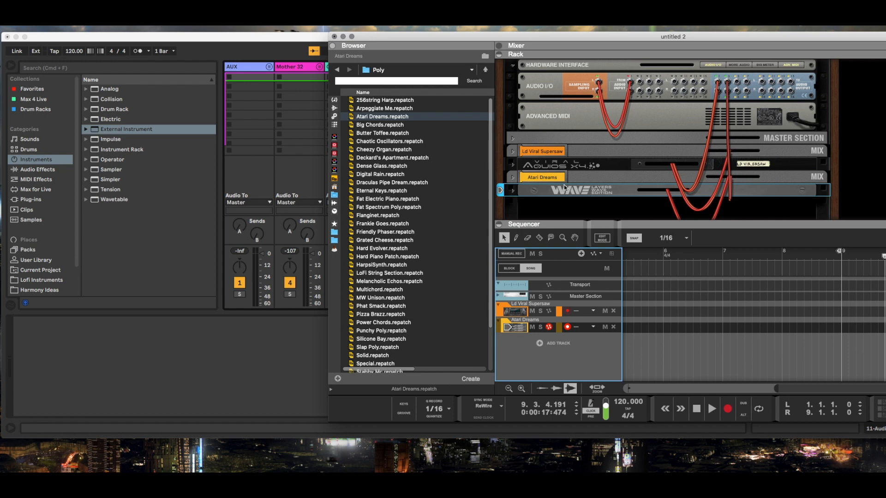
pyautogui.click(512, 152)
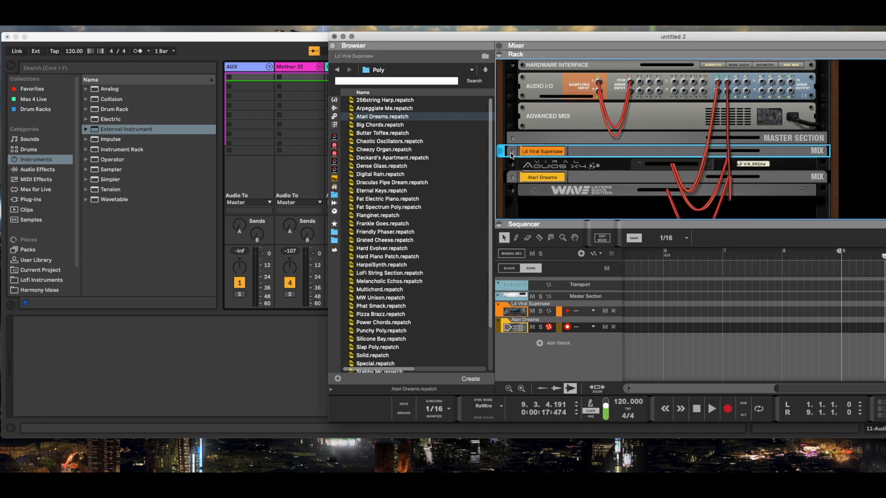
pyautogui.click(512, 152)
pyautogui.click(512, 138)
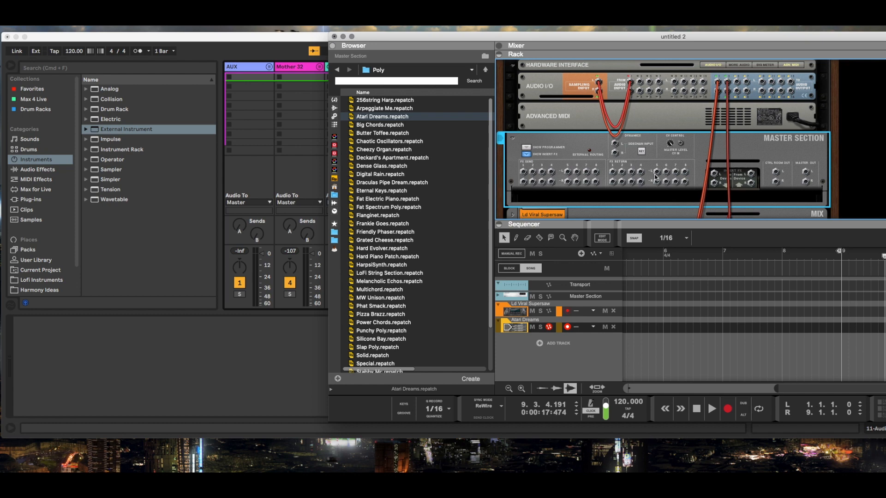
pyautogui.scroll(-3, 656, 178)
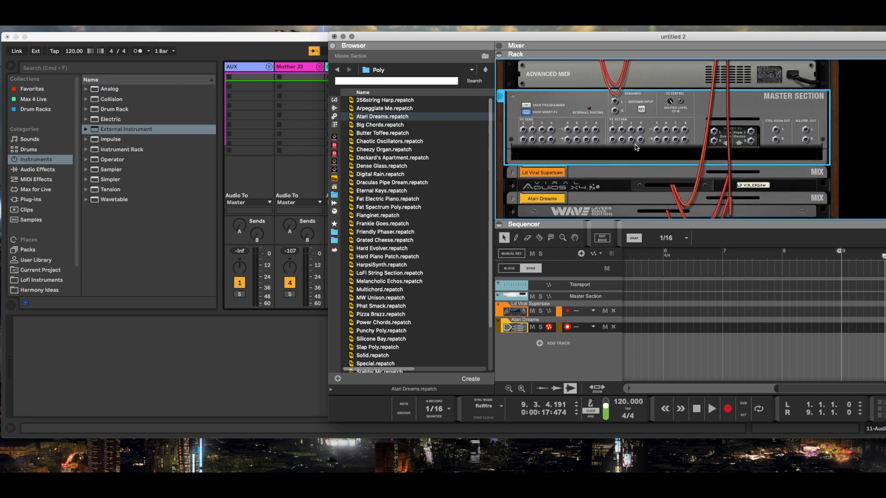
pyautogui.click(513, 96)
pyautogui.scroll(3, 606, 113)
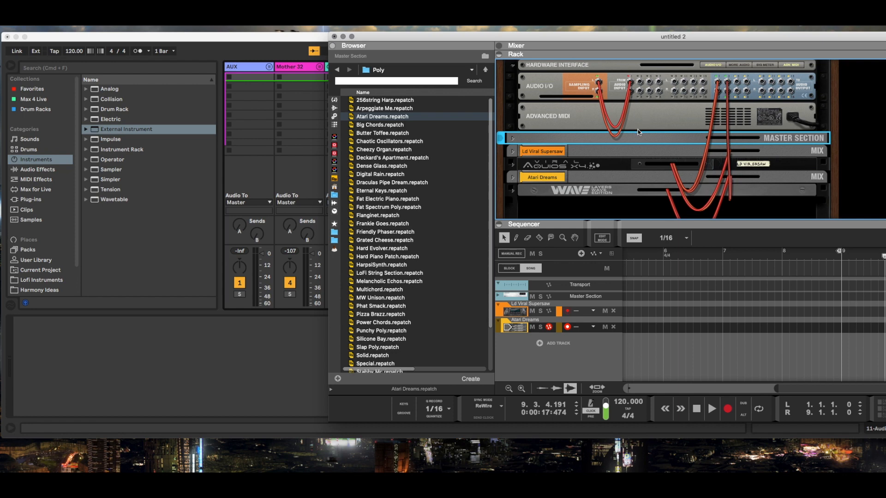
# Step: Return the rack to its front view and fold the Hardware Interface
pyautogui.press('Tab')
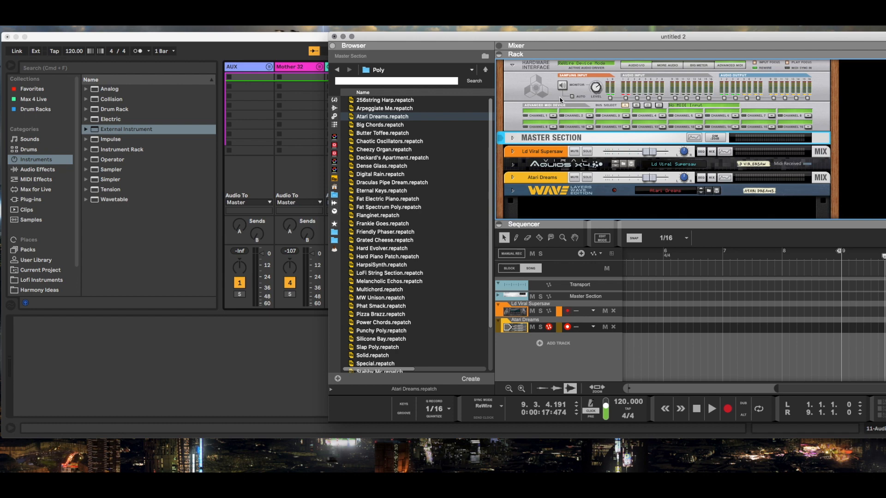
pyautogui.click(512, 65)
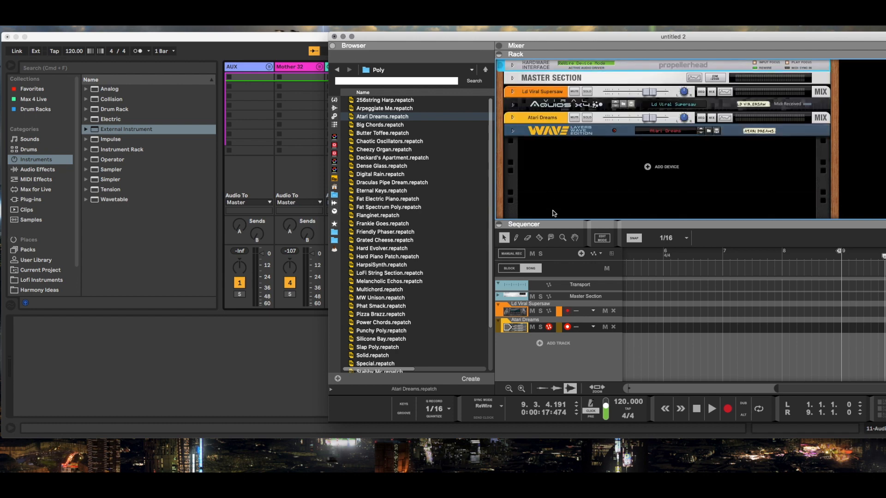
# Step: Show the Instruments category in the Reason browser and look through the Propellerhead Software devices, collapsing that group
pyautogui.click(334, 100)
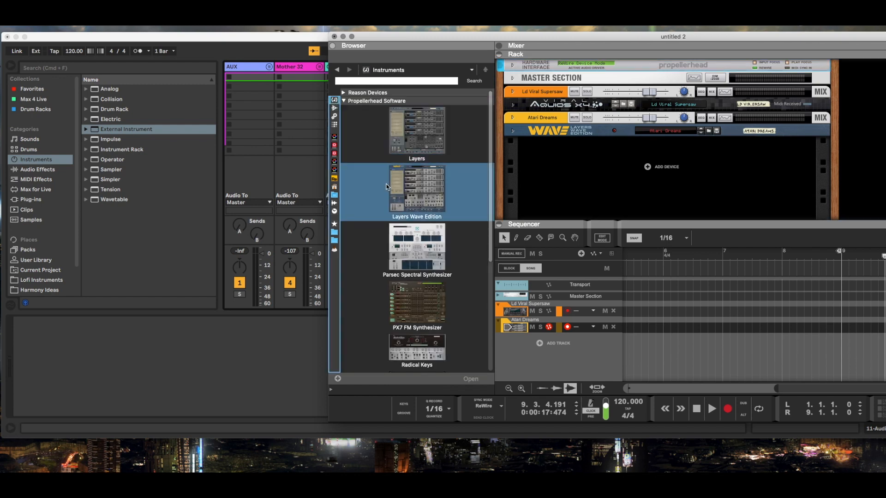
pyautogui.scroll(-5, 386, 186)
pyautogui.scroll(5, 386, 186)
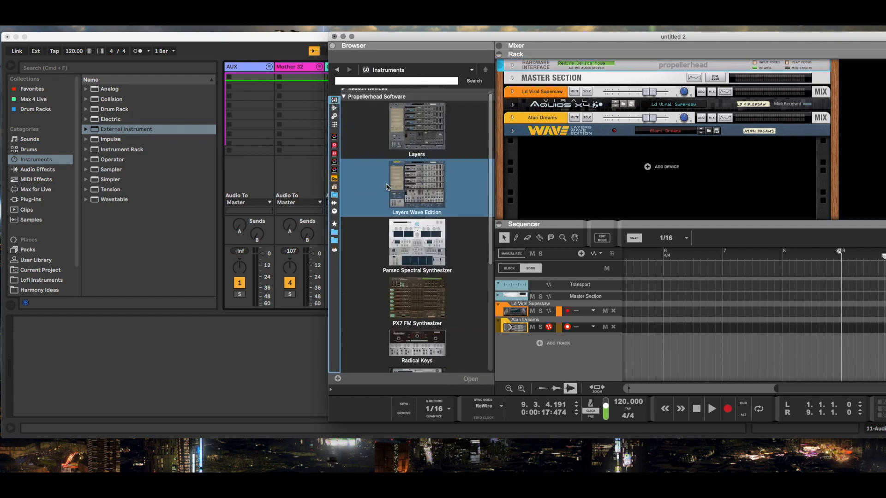
pyautogui.scroll(-5, 386, 186)
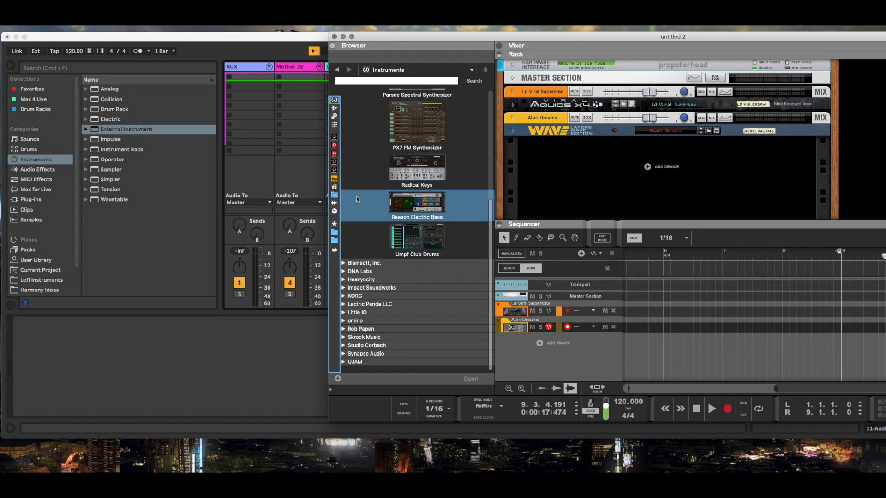
pyautogui.scroll(5, 360, 139)
pyautogui.click(343, 101)
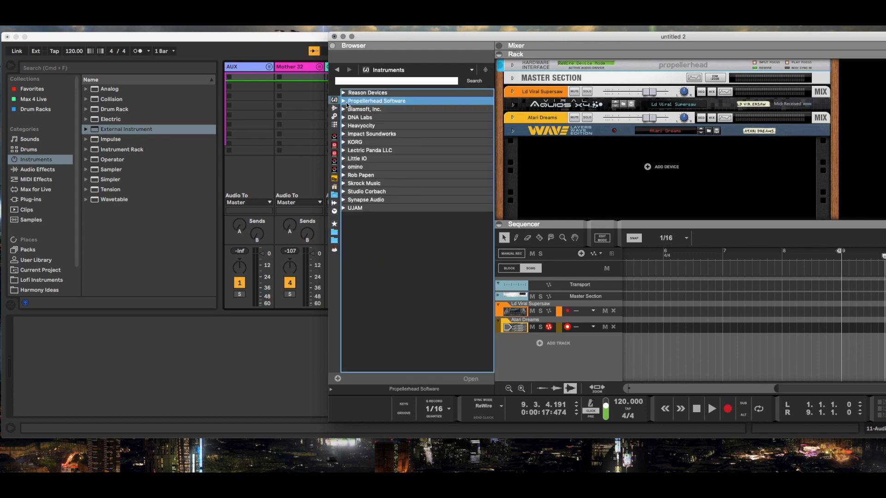
# Step: Expand the Reason Devices group, look through its built-in instruments and collapse it again
pyautogui.click(344, 93)
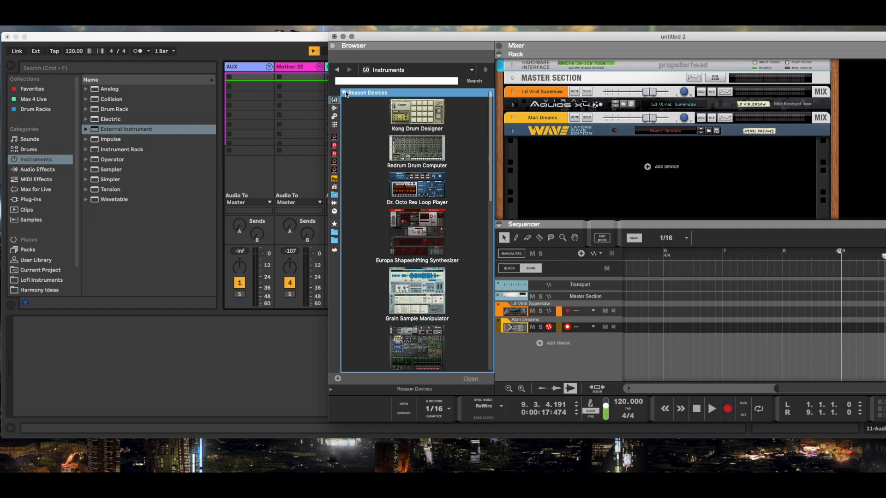
pyautogui.click(351, 94)
pyautogui.click(351, 94)
pyautogui.click(348, 186)
pyautogui.scroll(-5, 348, 186)
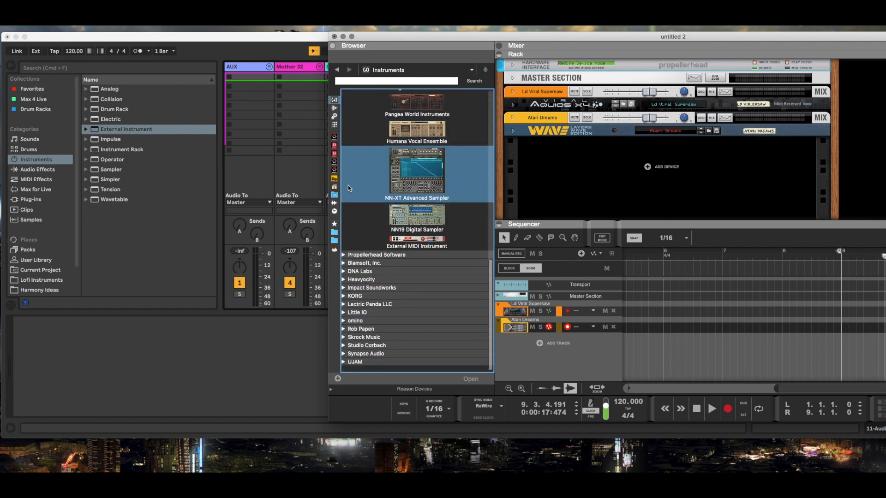
pyautogui.scroll(5, 348, 185)
pyautogui.scroll(-5, 347, 184)
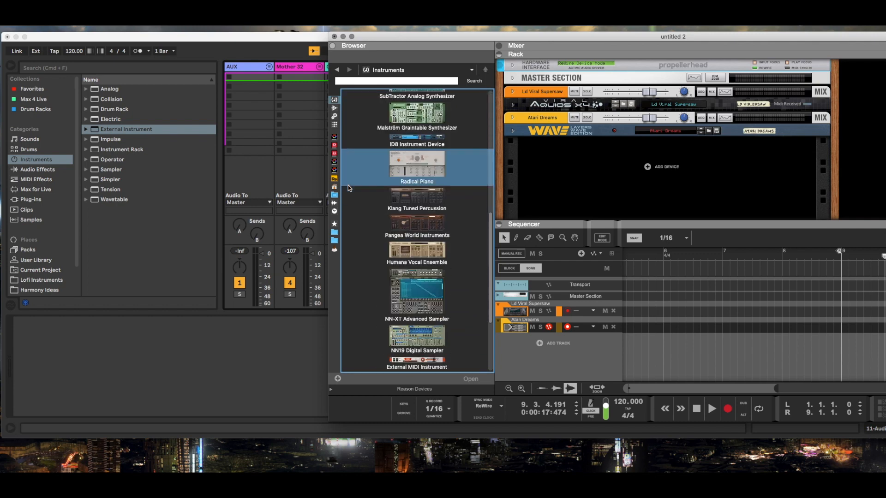
pyautogui.scroll(5, 355, 179)
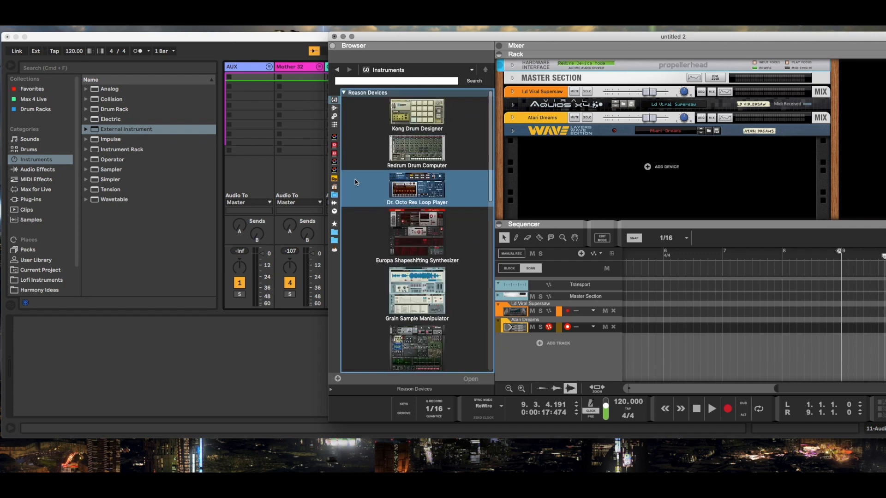
pyautogui.click(362, 92)
# Step: Review the Propellerhead Software instruments from Layers to Umpf Club Drums once more and collapse the group
pyautogui.doubleClick(360, 102)
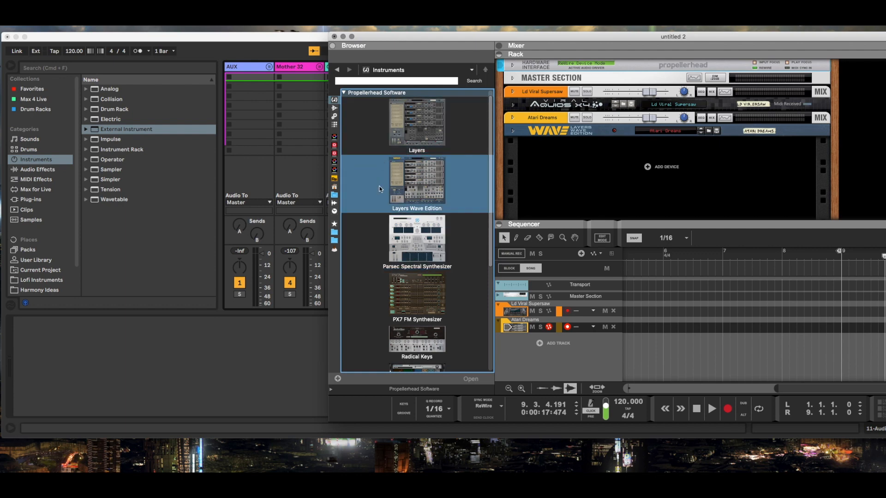
pyautogui.scroll(-4, 379, 188)
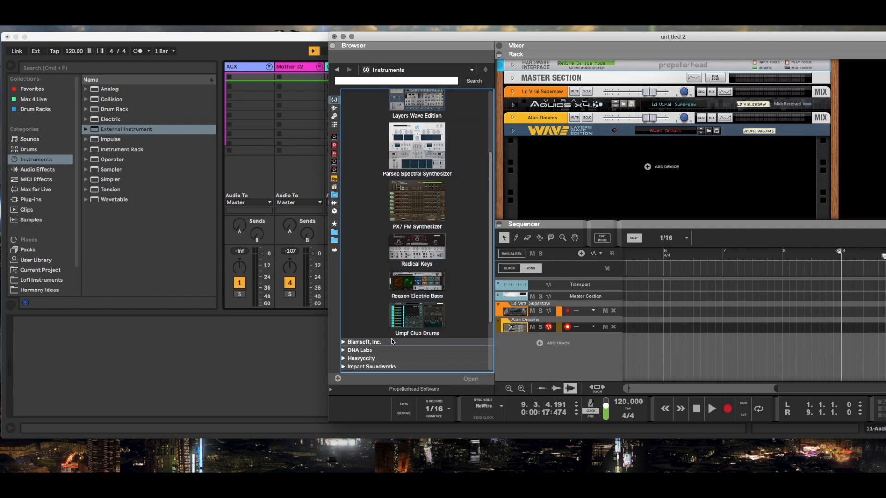
pyautogui.scroll(4, 362, 112)
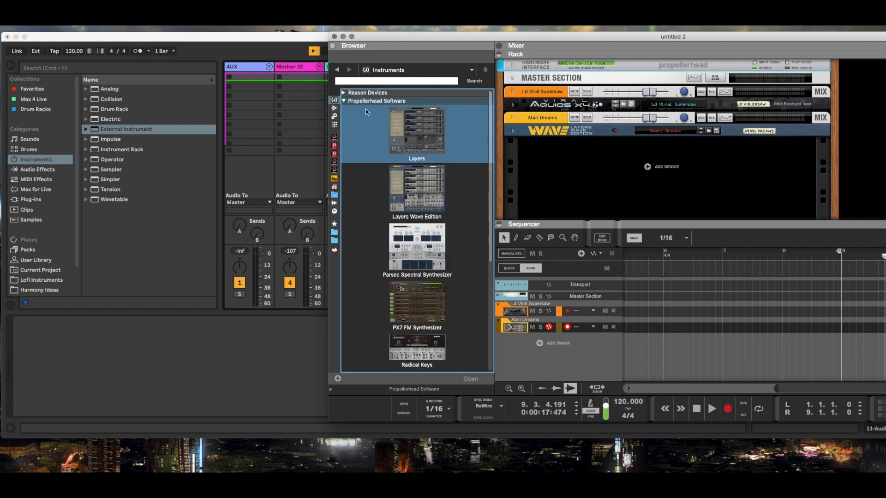
pyautogui.click(350, 100)
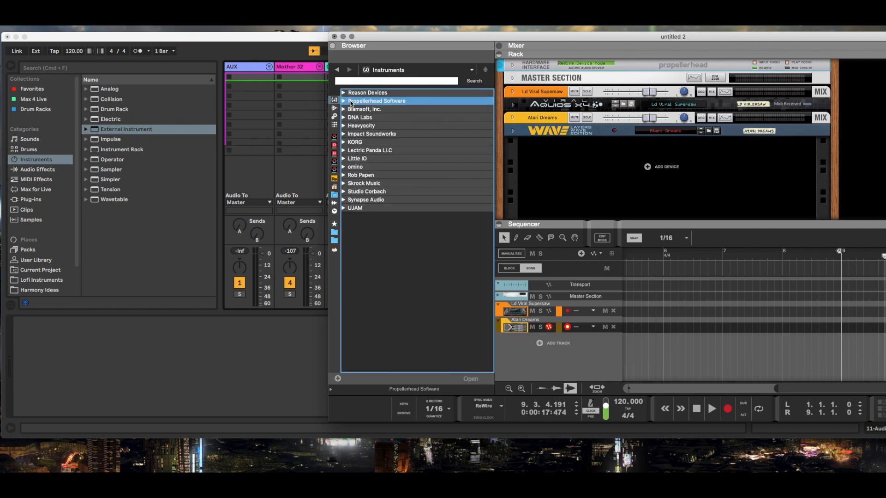
# Step: Look through the instruments from Heavyocity, Impact Soundworks, KORG, Lectric Panda LLC and Little IO, collapsing each group
pyautogui.click(359, 126)
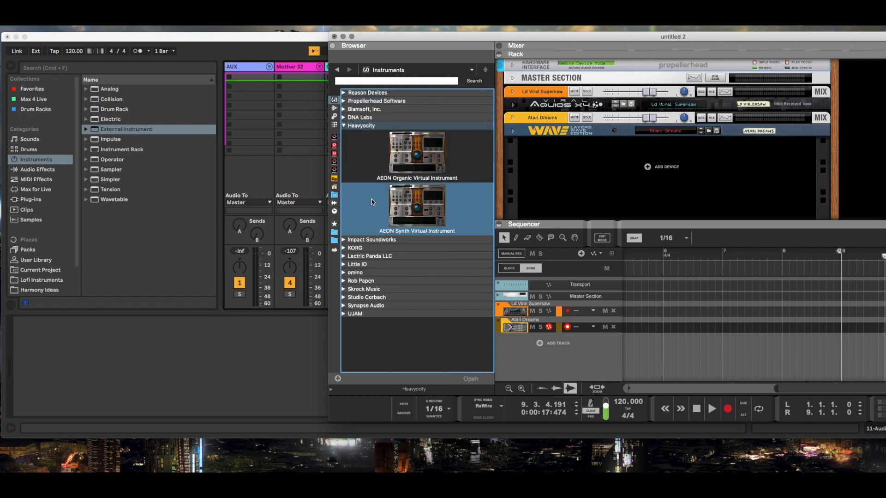
pyautogui.click(373, 126)
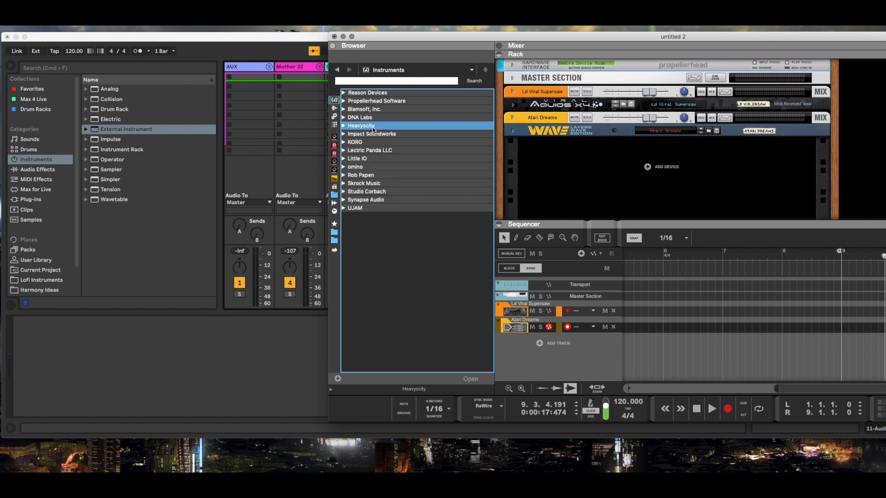
pyautogui.click(373, 135)
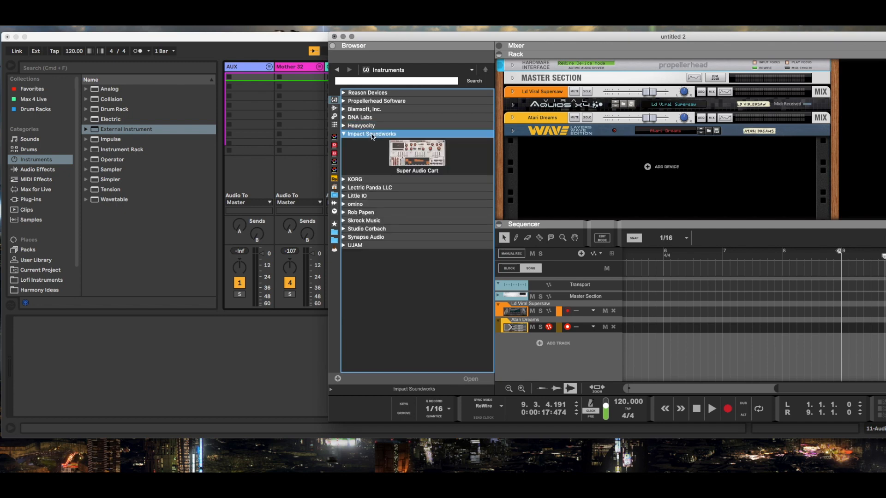
pyautogui.click(373, 135)
pyautogui.click(374, 143)
pyautogui.click(374, 143)
pyautogui.click(373, 151)
pyautogui.click(373, 150)
pyautogui.click(373, 159)
pyautogui.click(374, 160)
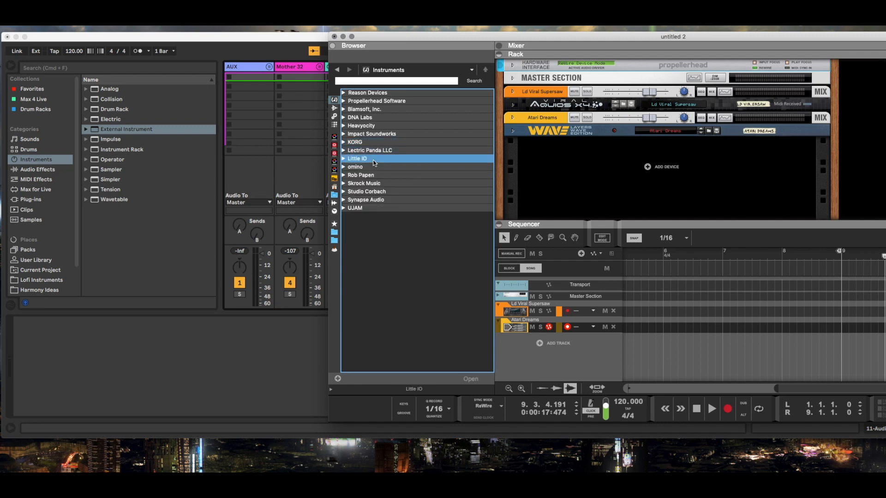
# Step: Look through the omino, Rob Papen, Skrock Music and Studio Corbach instruments, collapsing each group
pyautogui.click(374, 167)
pyautogui.click(374, 167)
pyautogui.click(375, 176)
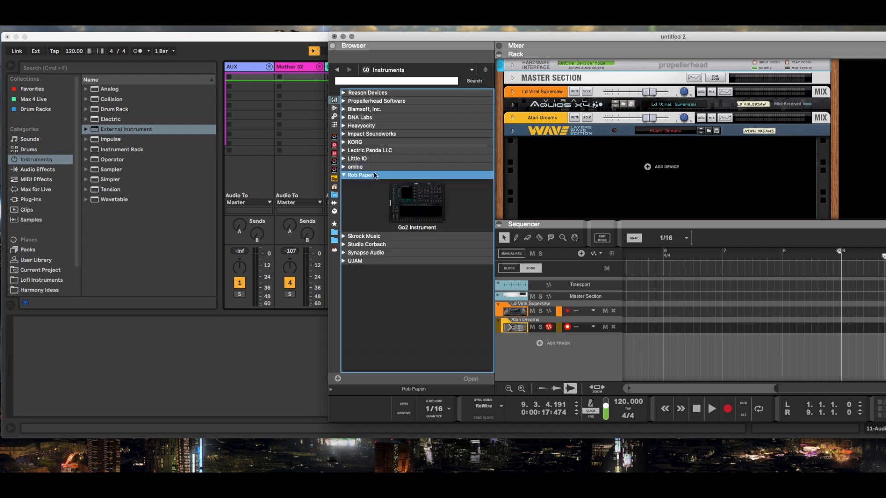
pyautogui.click(375, 175)
pyautogui.click(378, 184)
pyautogui.click(377, 184)
pyautogui.click(379, 191)
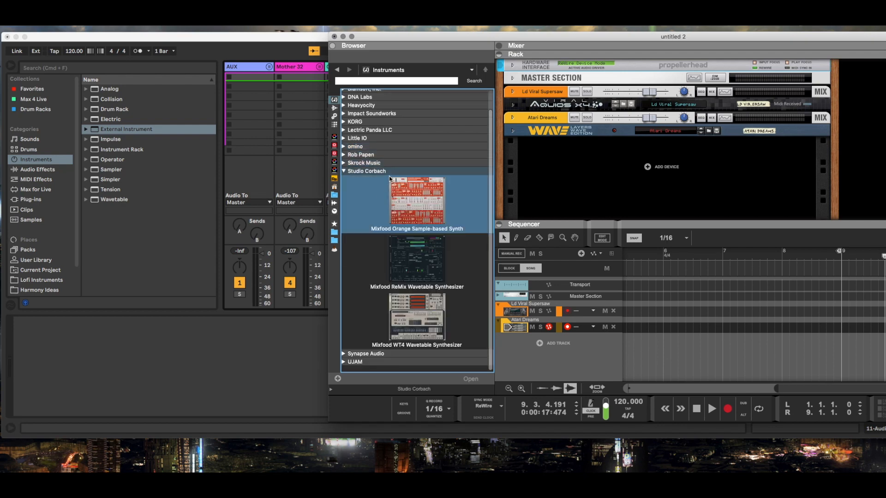
pyautogui.click(390, 178)
# Step: Look through the Synapse Audio and UJAM instruments, leaving both groups collapsed
pyautogui.click(386, 200)
pyautogui.click(387, 199)
pyautogui.click(386, 200)
pyautogui.click(392, 222)
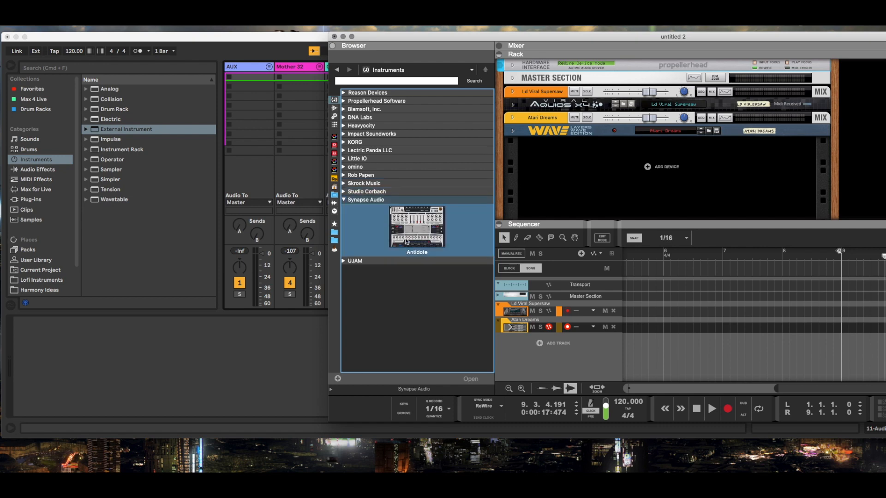
pyautogui.click(373, 202)
pyautogui.click(373, 202)
pyautogui.click(391, 208)
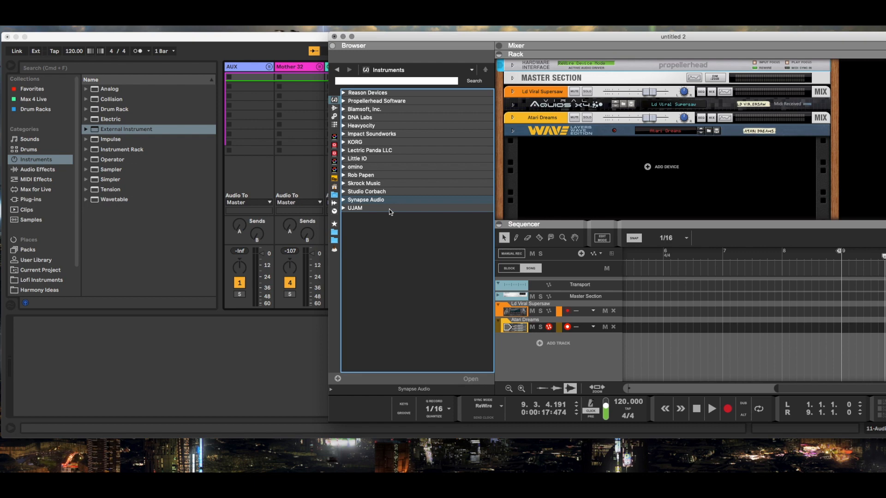
pyautogui.click(390, 209)
pyautogui.click(388, 204)
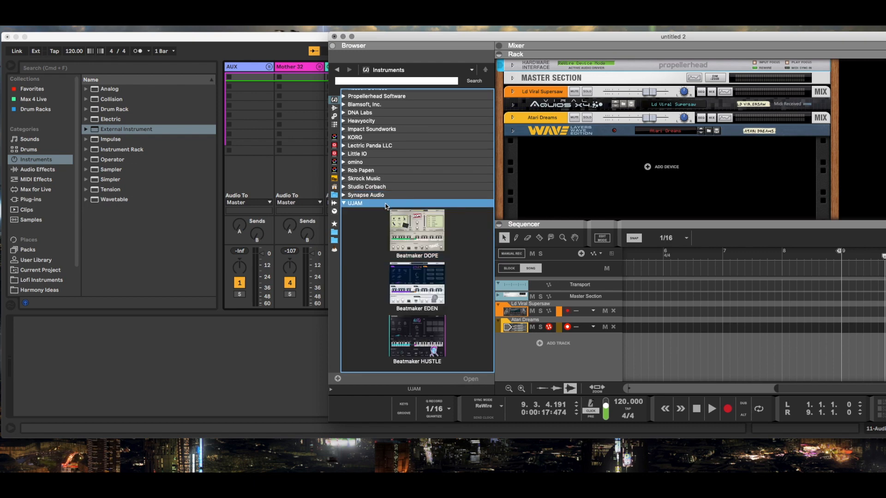
pyautogui.click(386, 204)
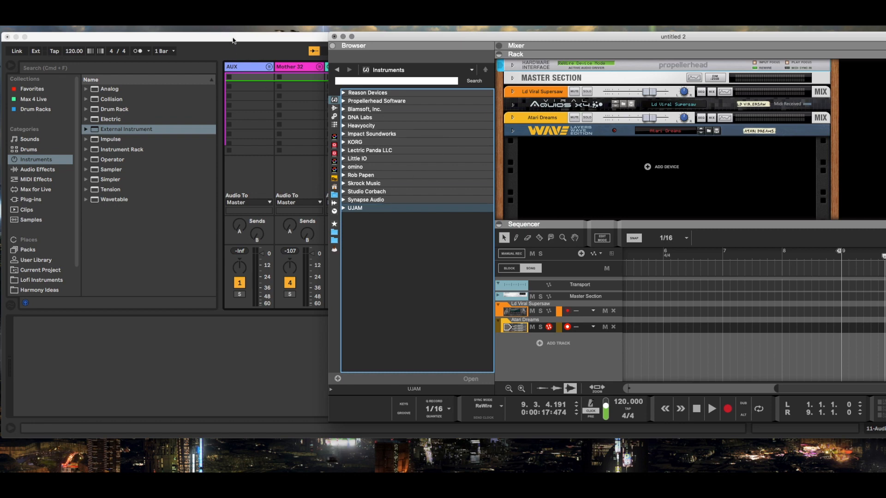
# Step: Shift the Reason window further over Live, and unfold Layers Wave Edition to examine its panel before folding it
pyautogui.moveTo(460, 36); pyautogui.dragTo(388, 40)
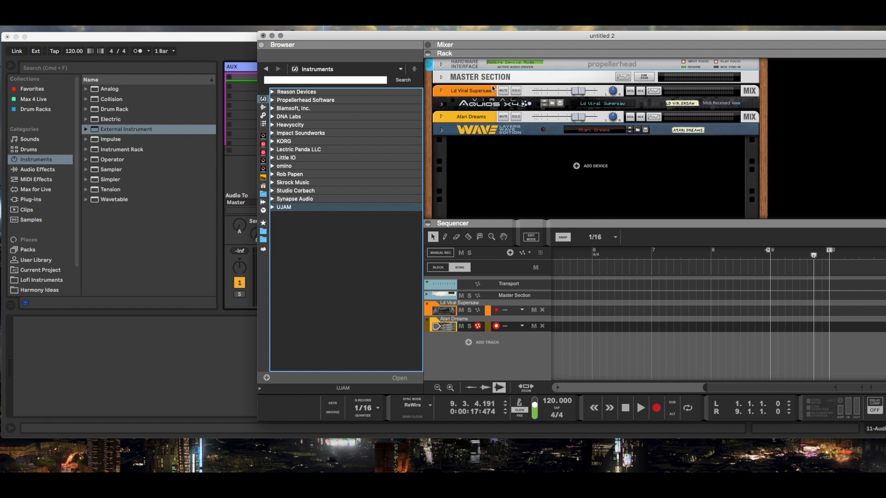
pyautogui.click(441, 130)
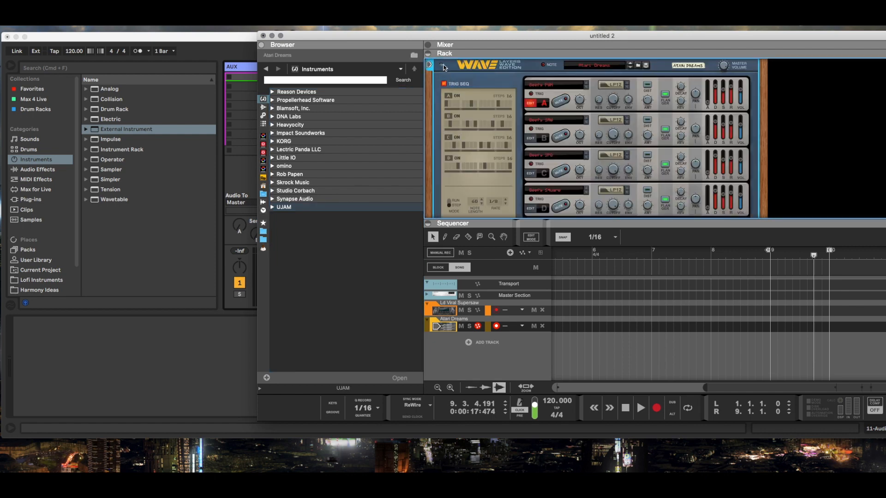
pyautogui.click(443, 67)
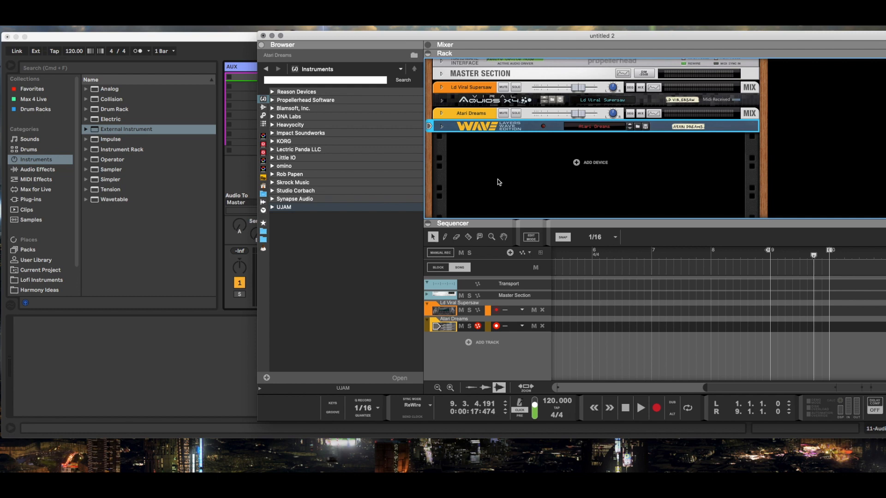
pyautogui.scroll(1, 503, 150)
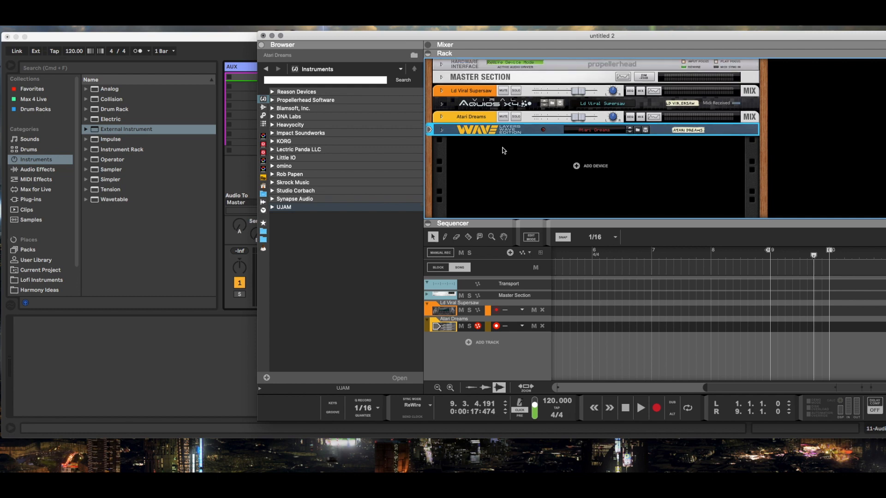
pyautogui.click(503, 150)
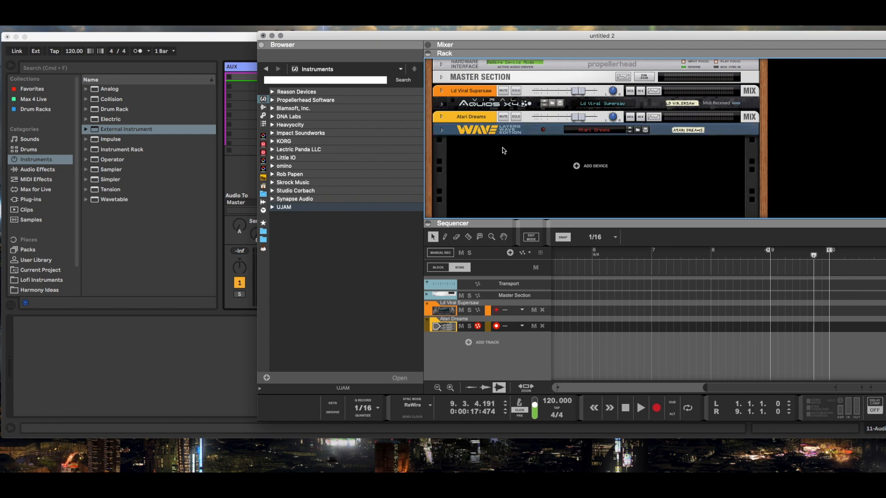
# Step: Close the untitled 2 song in Reason without saving and return to Live
pyautogui.click(264, 36)
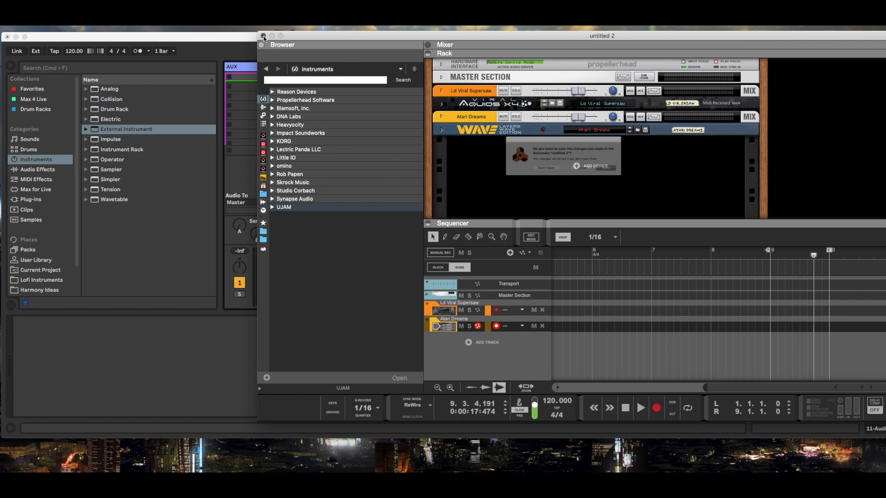
pyautogui.click(534, 179)
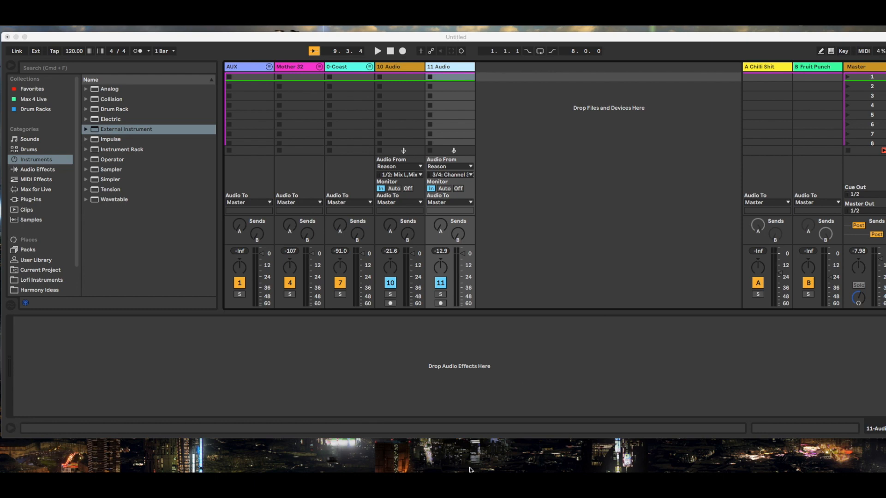
pyautogui.moveTo(475, 468)
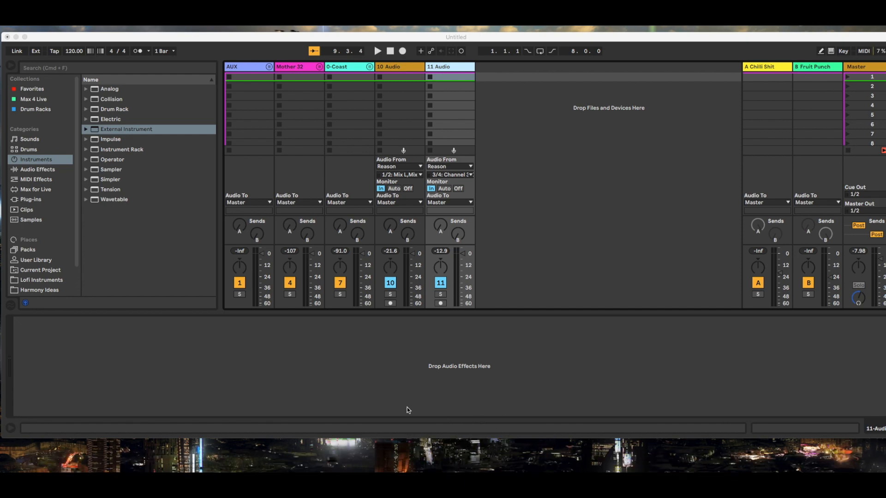